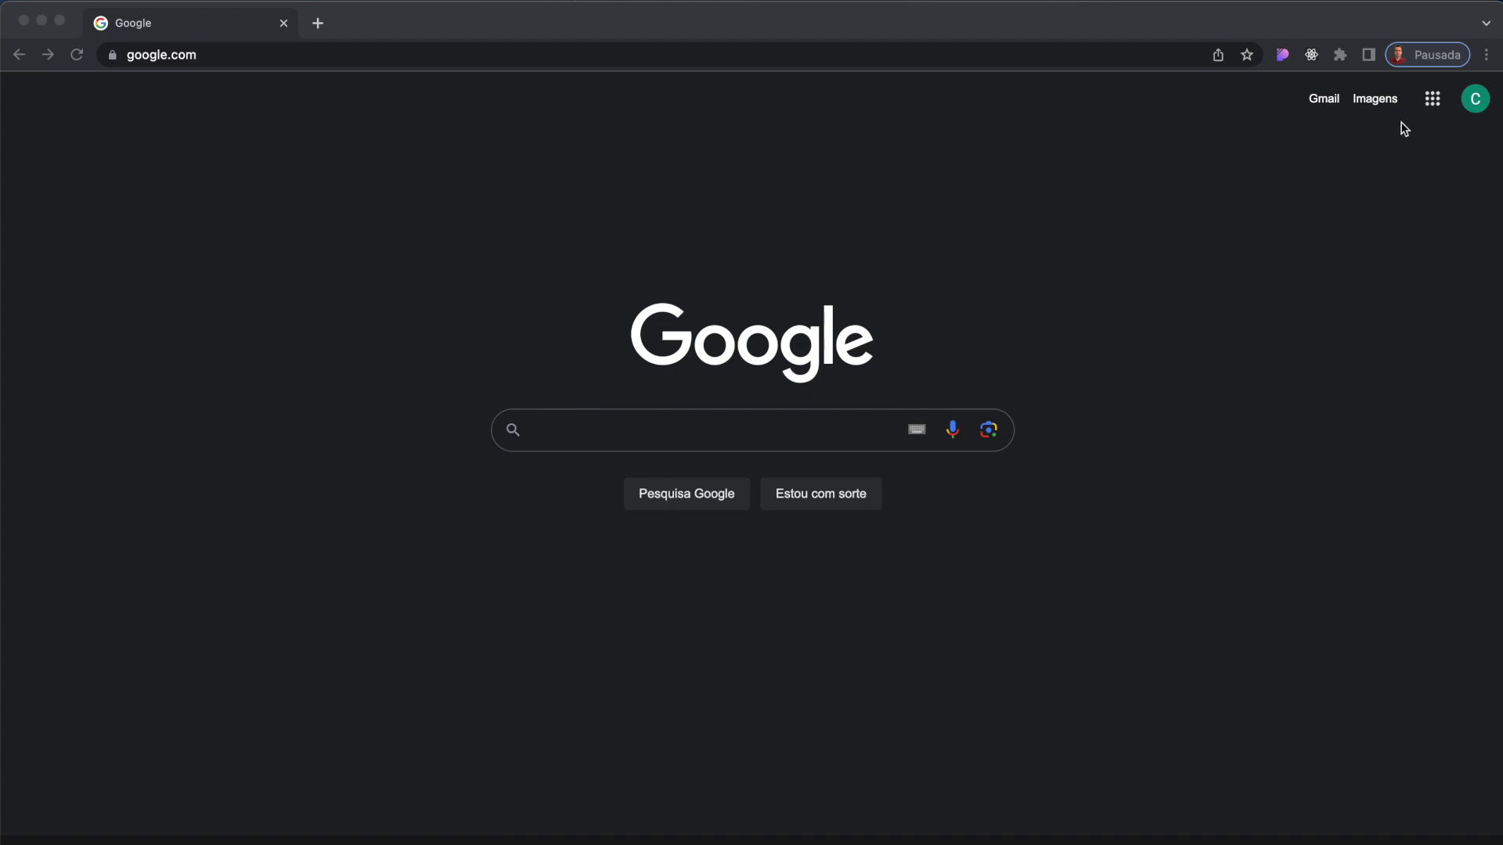
Open Google Meet from the Google apps.
{"action": "left_click", "coordinate": [1432, 108]}
{"action": "left_click", "coordinate": [1432, 108]}
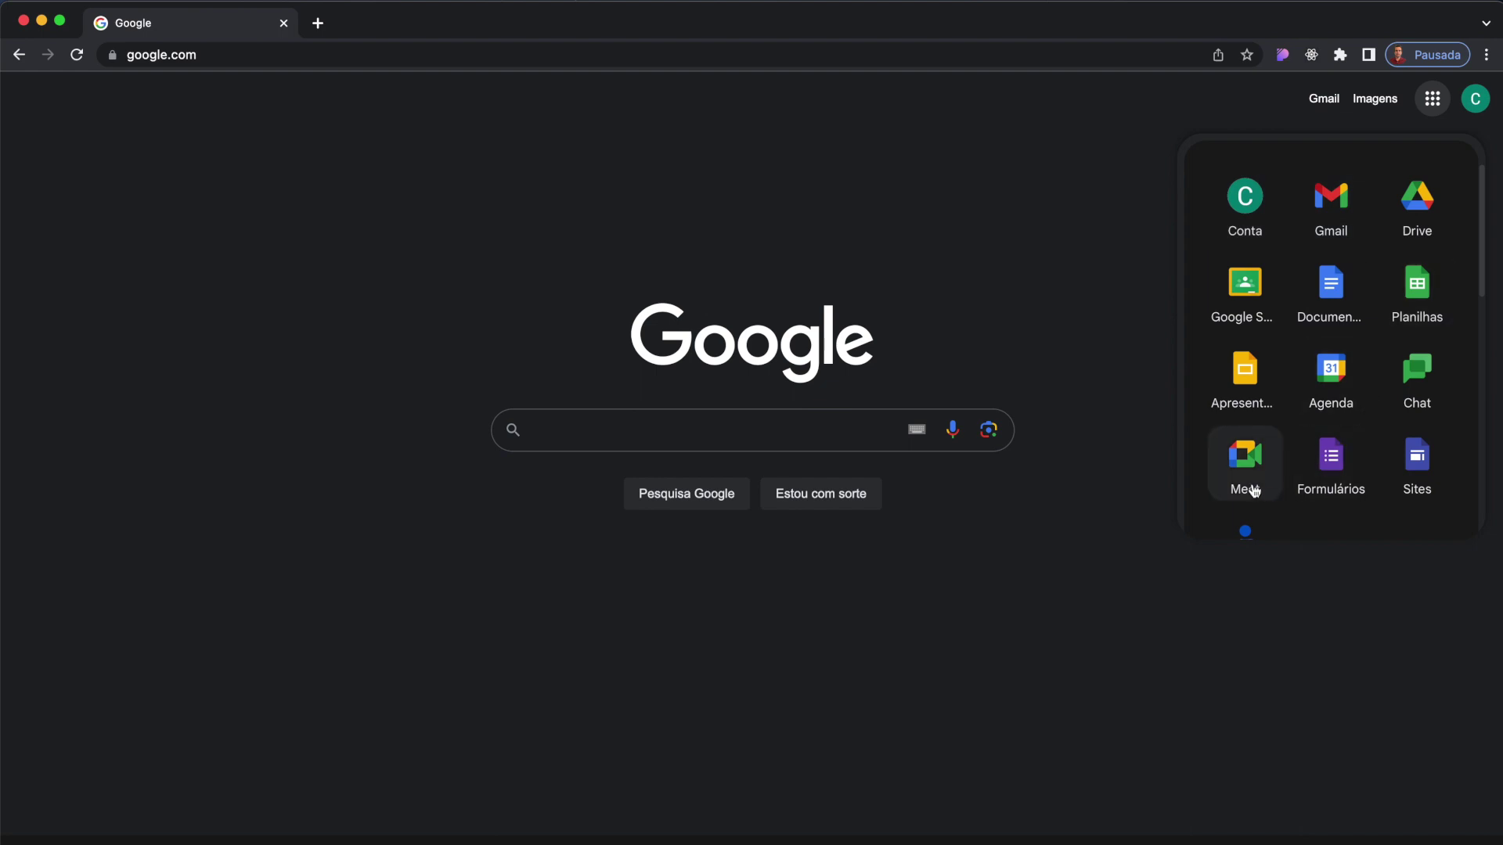
{"action": "left_click", "coordinate": [1234, 468]}
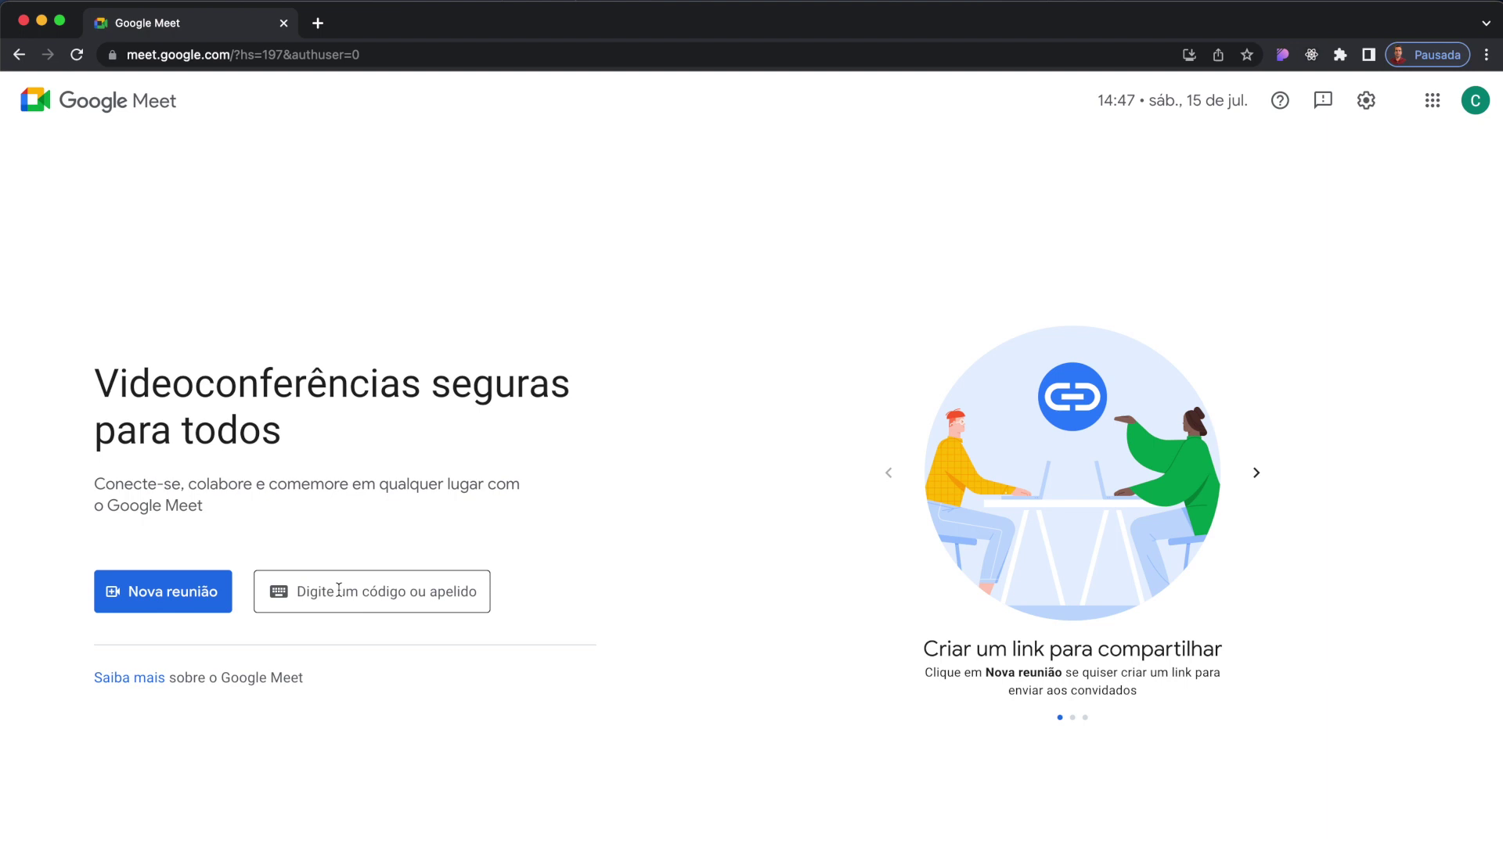
Create a meeting link for later use and close the link details.
{"action": "left_click", "coordinate": [171, 599]}
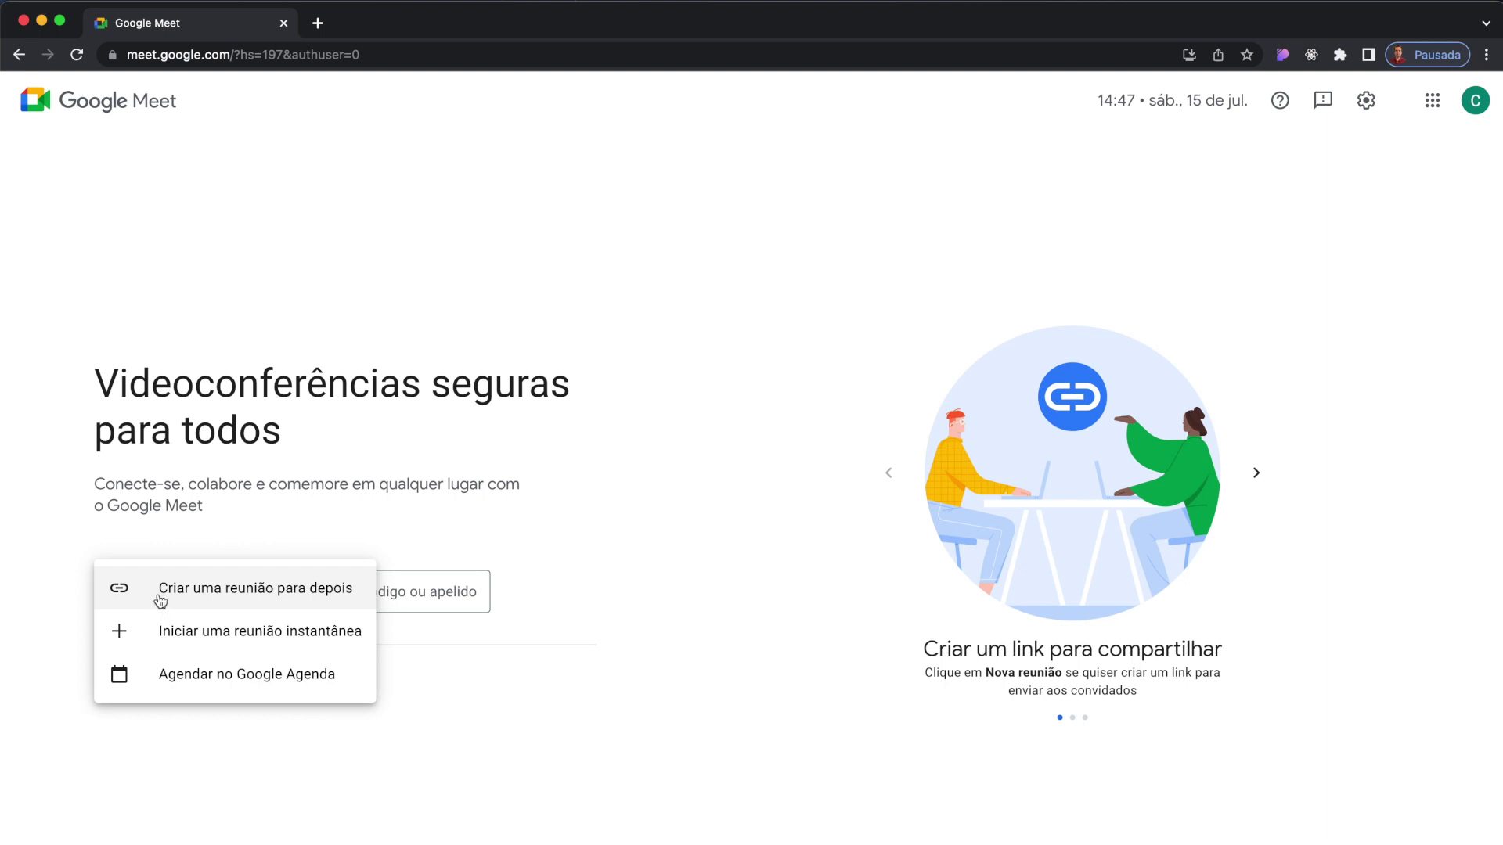
{"action": "left_click", "coordinate": [161, 601]}
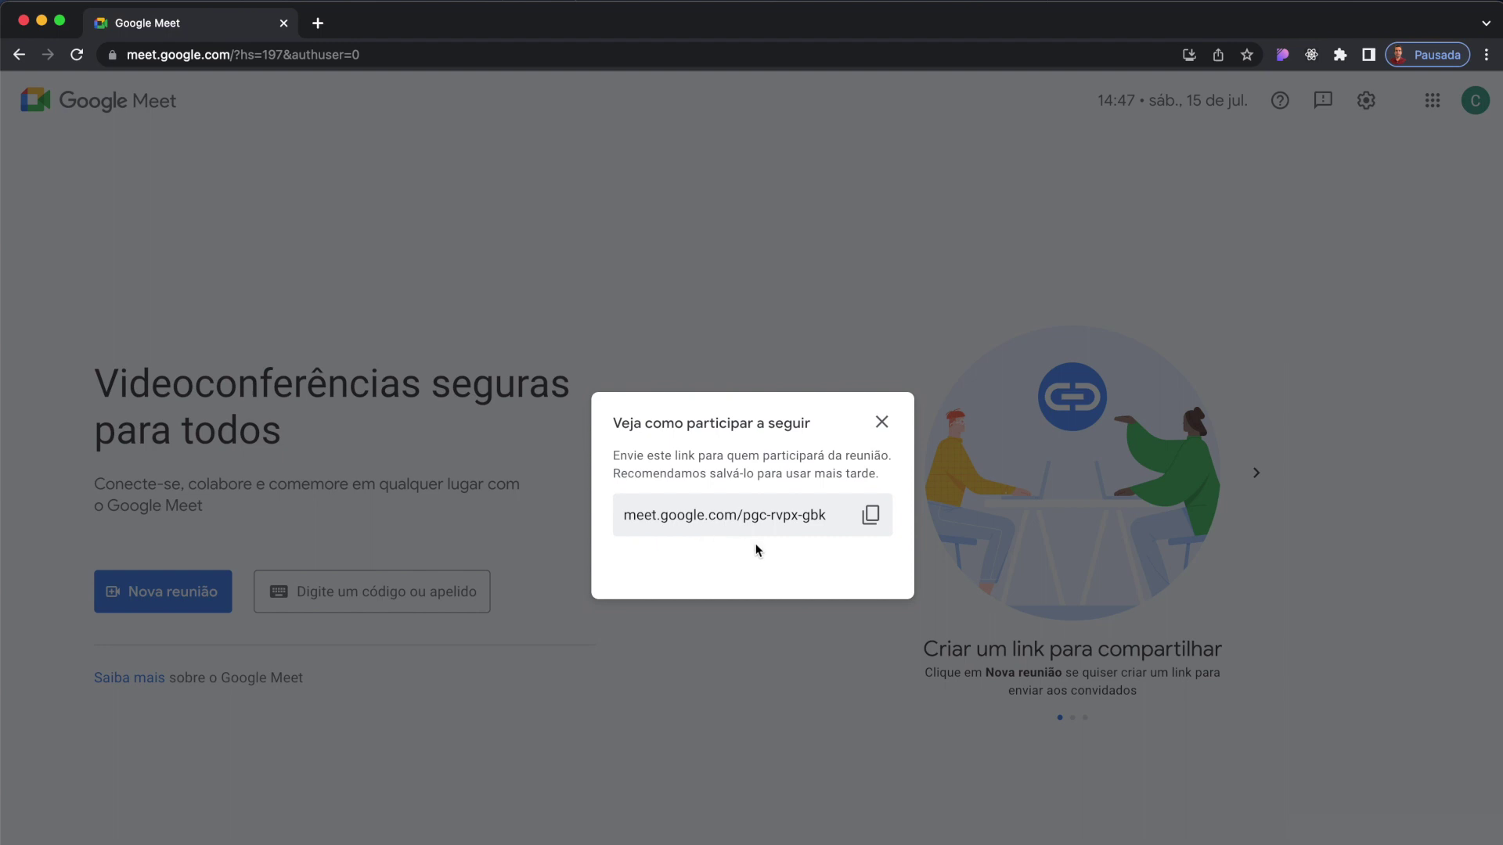
{"action": "left_click", "coordinate": [883, 422]}
Start scheduling a Meet video call in Google Calendar and copy the event's conference information.
{"action": "left_click", "coordinate": [121, 591]}
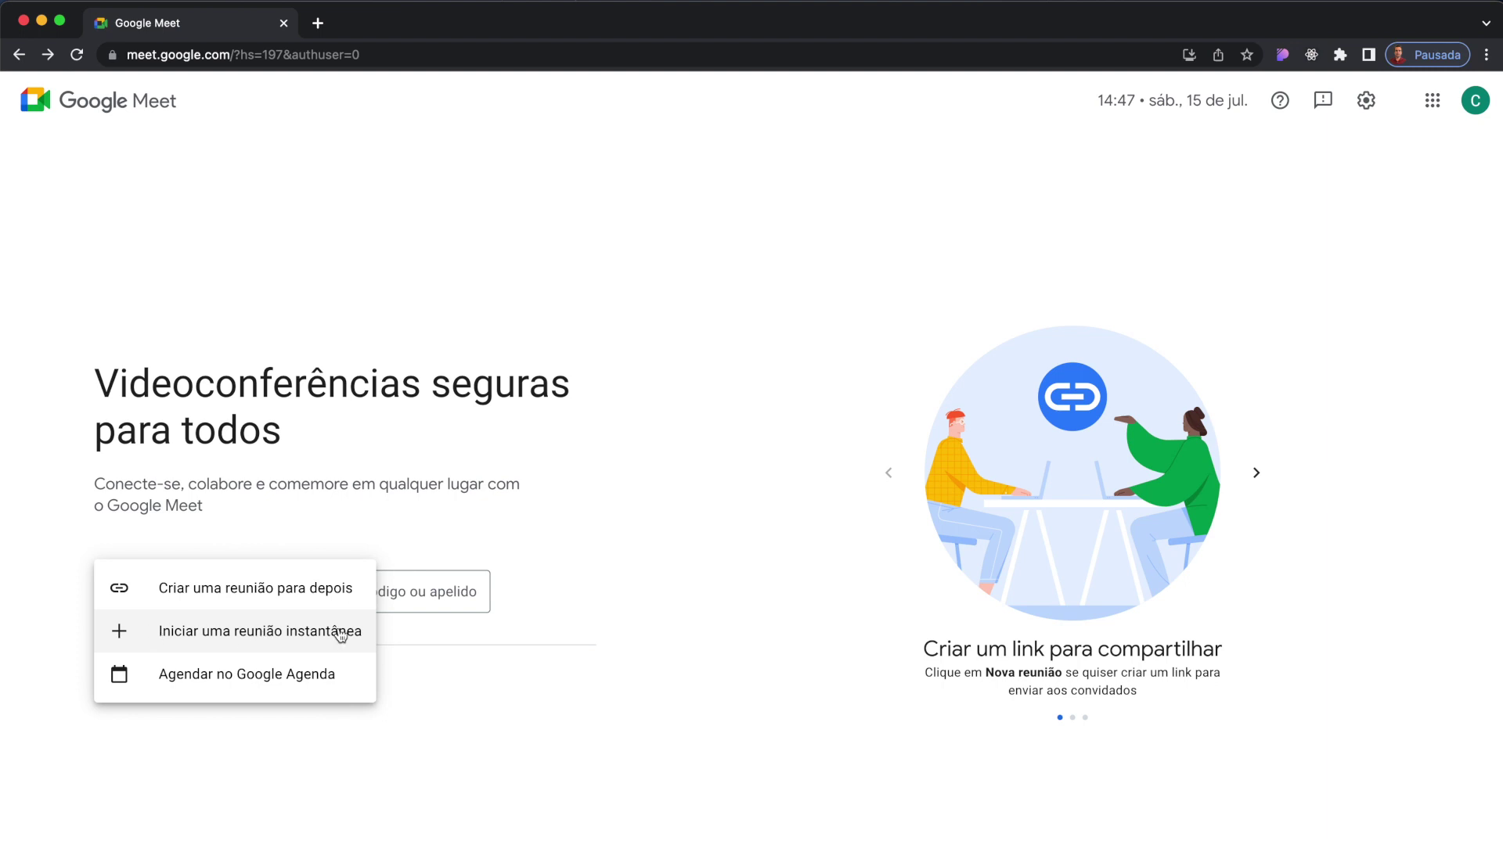
{"action": "left_click", "coordinate": [194, 685]}
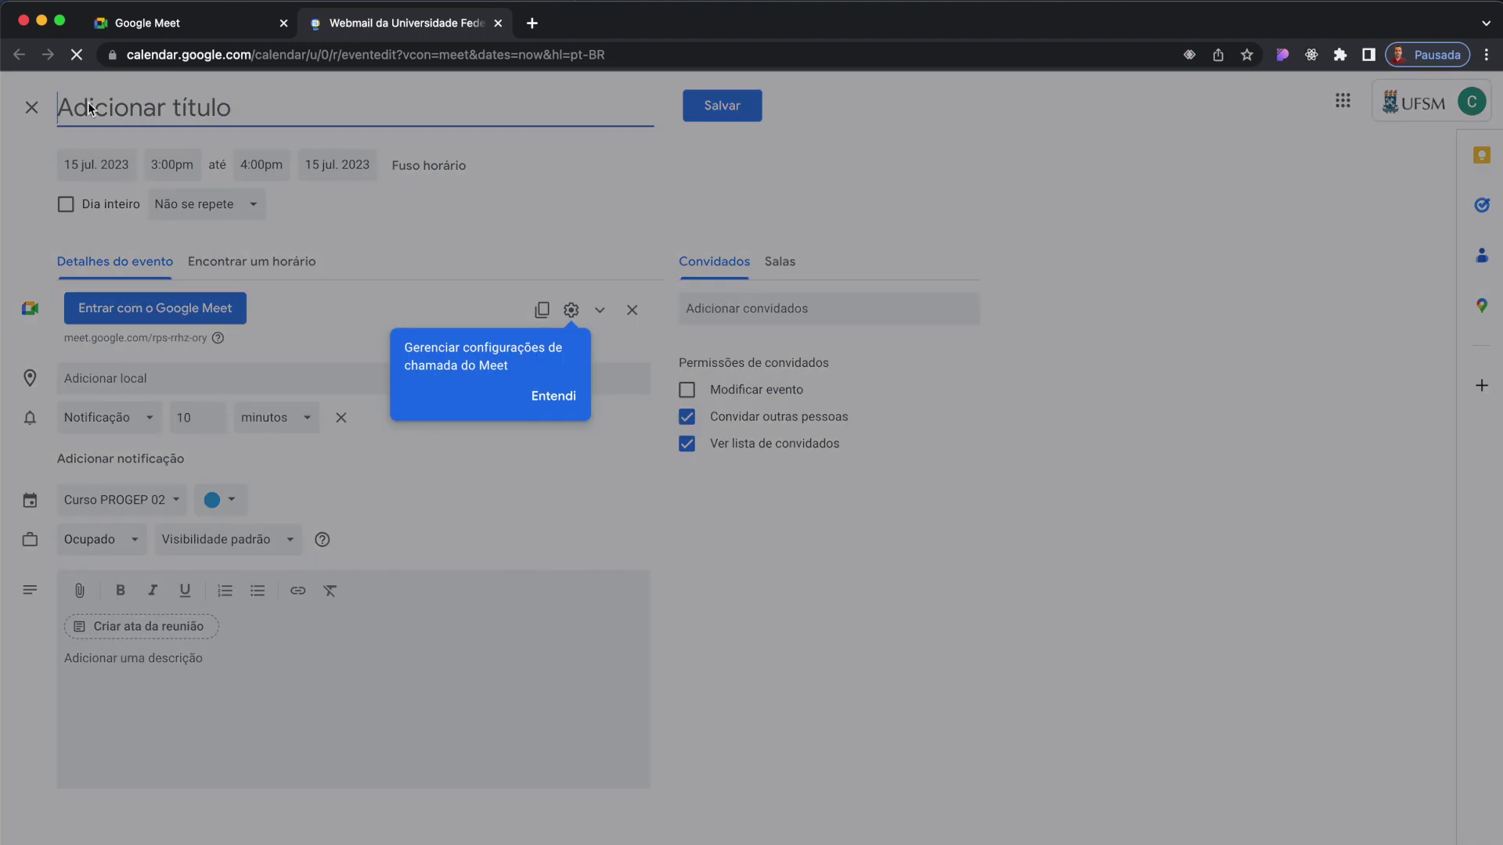
{"action": "left_click", "coordinate": [326, 194]}
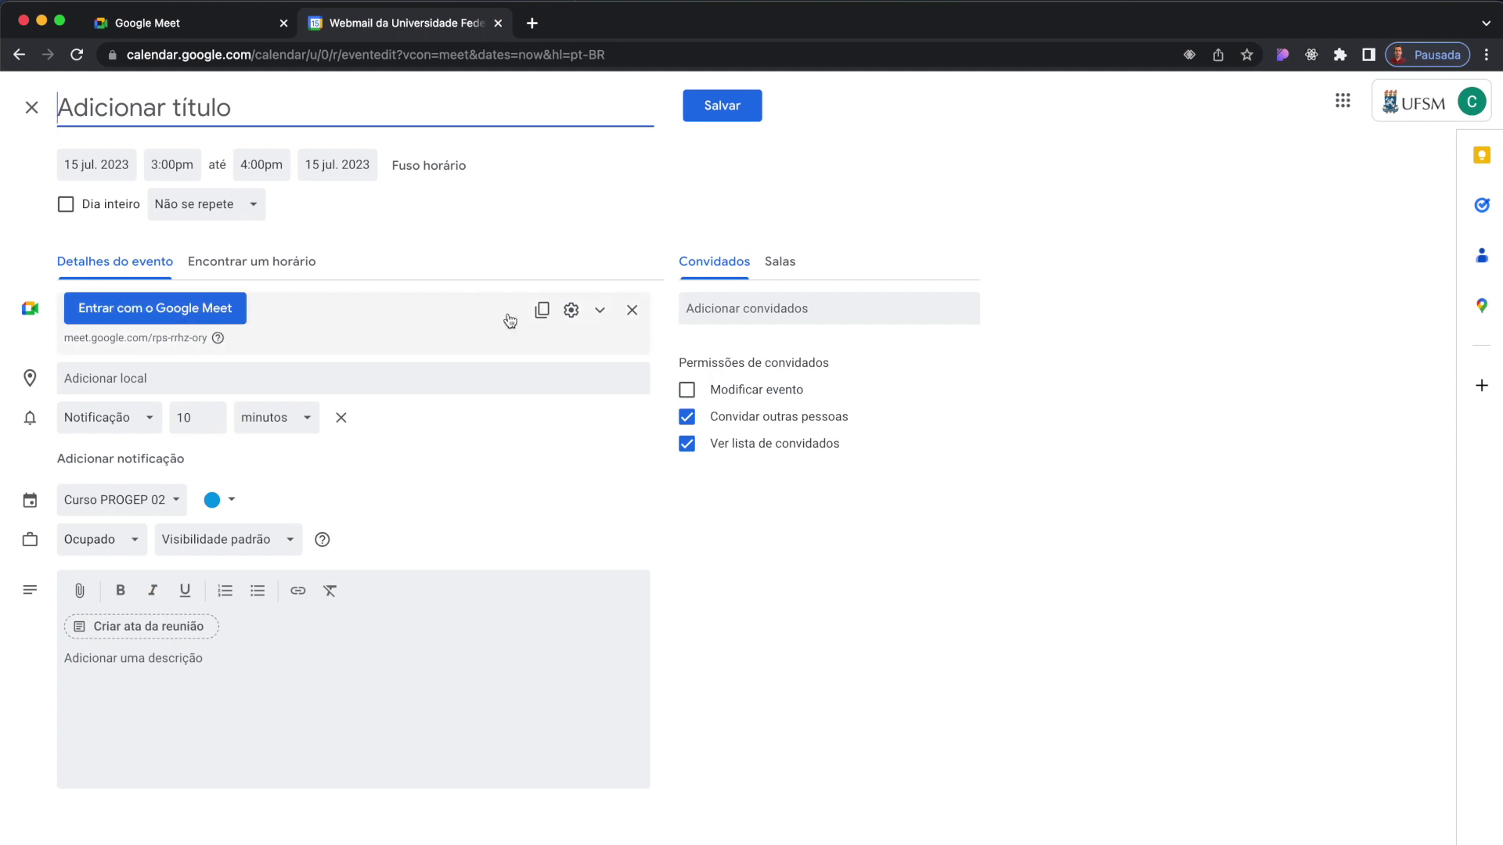
{"action": "left_click", "coordinate": [542, 314]}
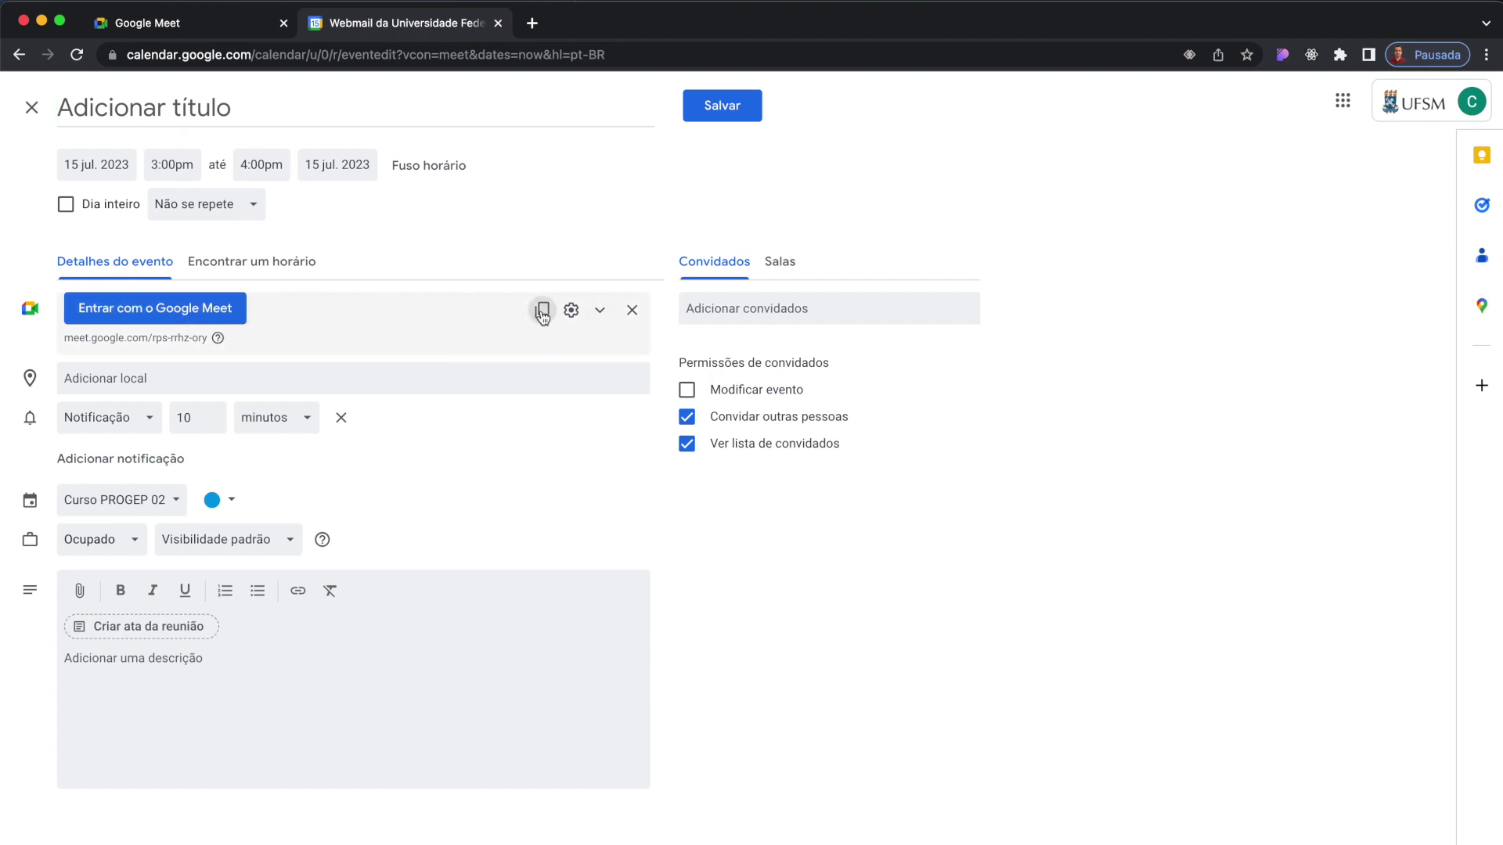
Review the video call's host controls, co-host and breakout room options, and leave them without saving.
{"action": "left_click", "coordinate": [572, 312]}
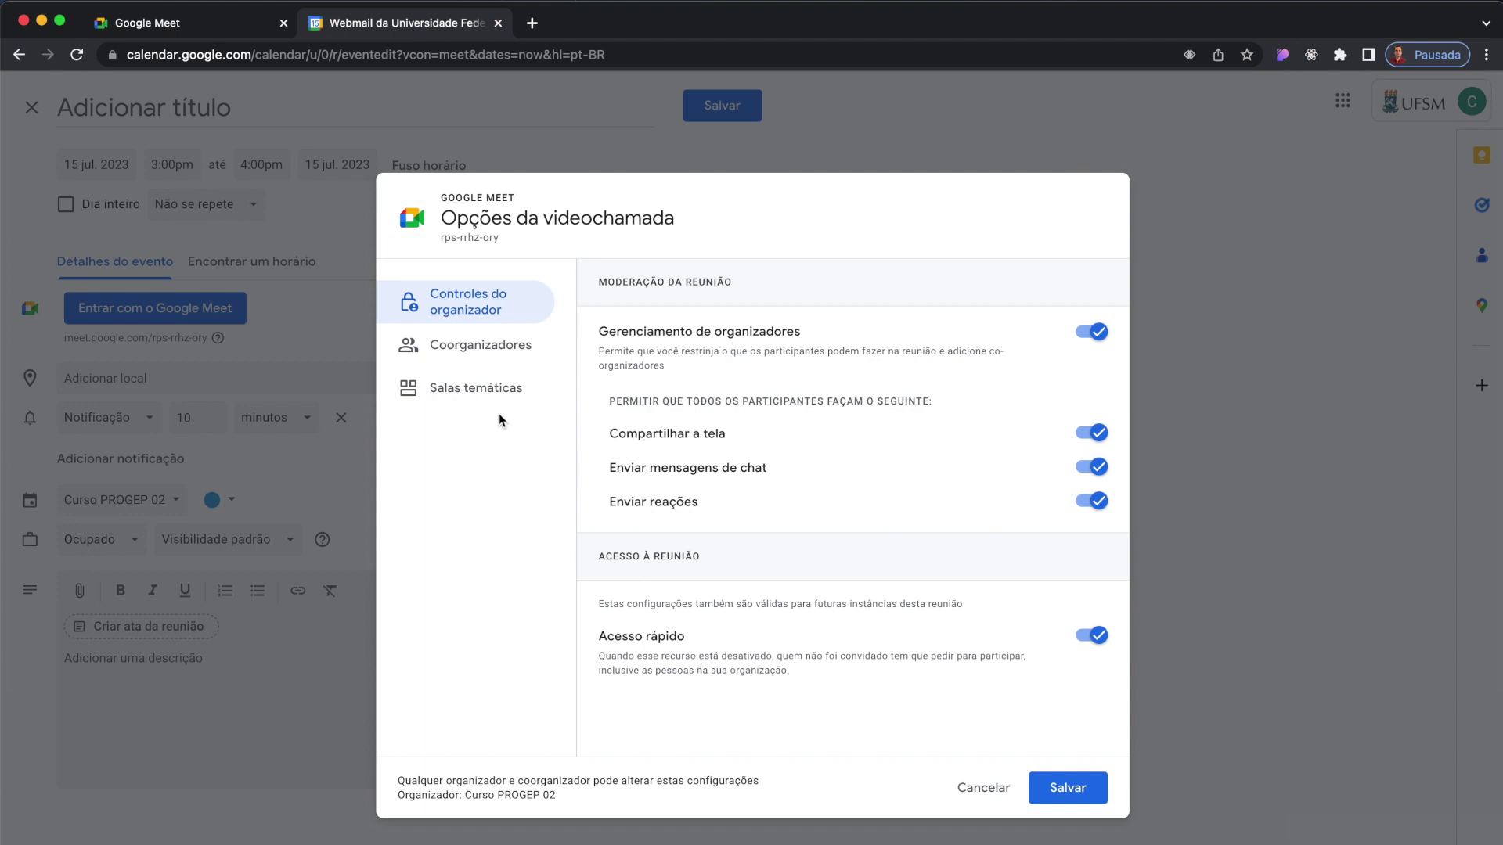
{"action": "left_click", "coordinate": [476, 387]}
{"action": "left_click", "coordinate": [470, 352]}
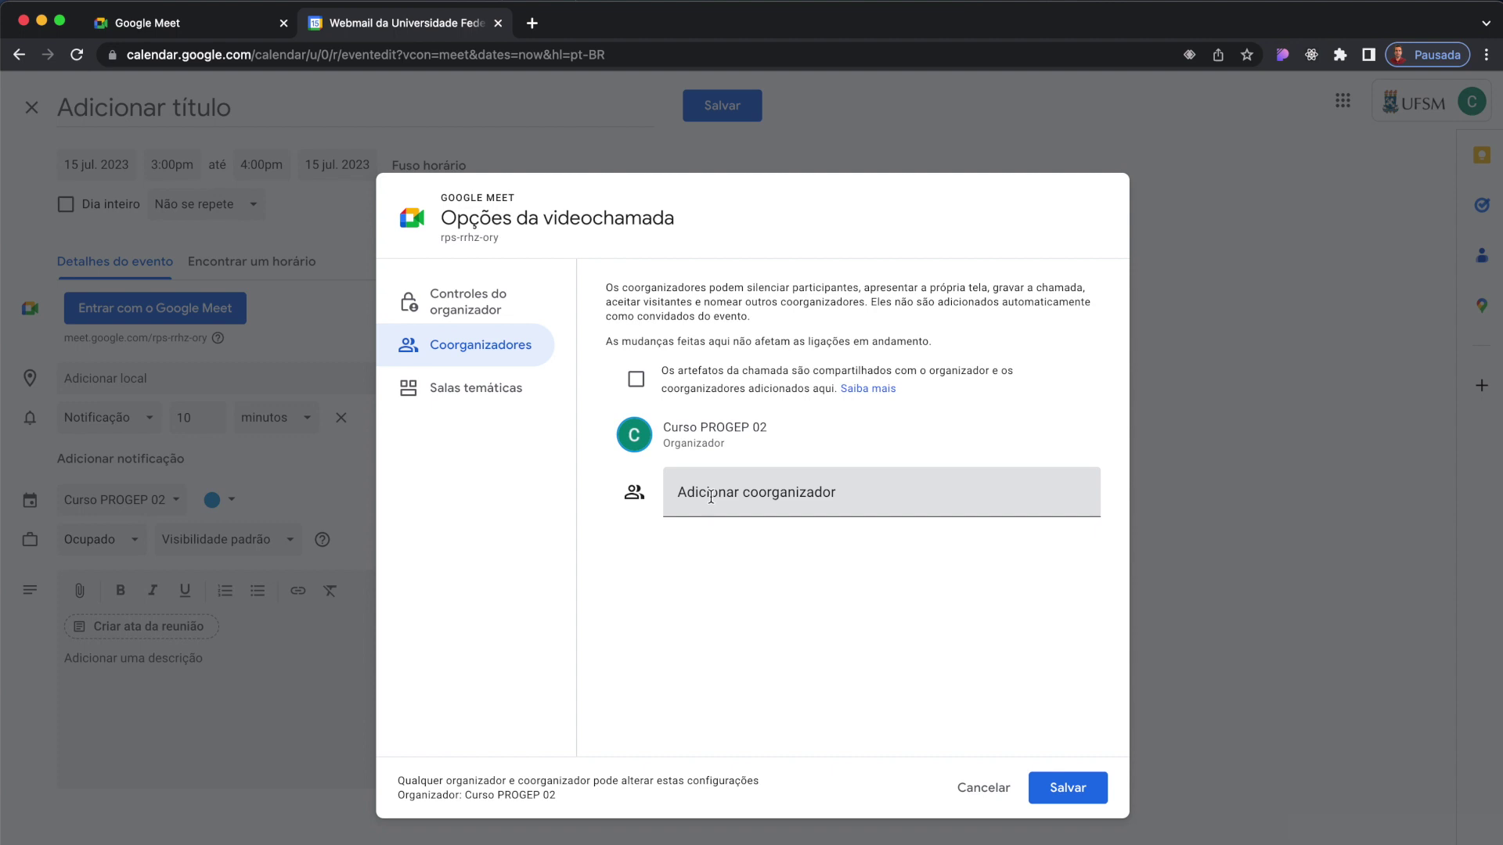
{"action": "left_click", "coordinate": [469, 400]}
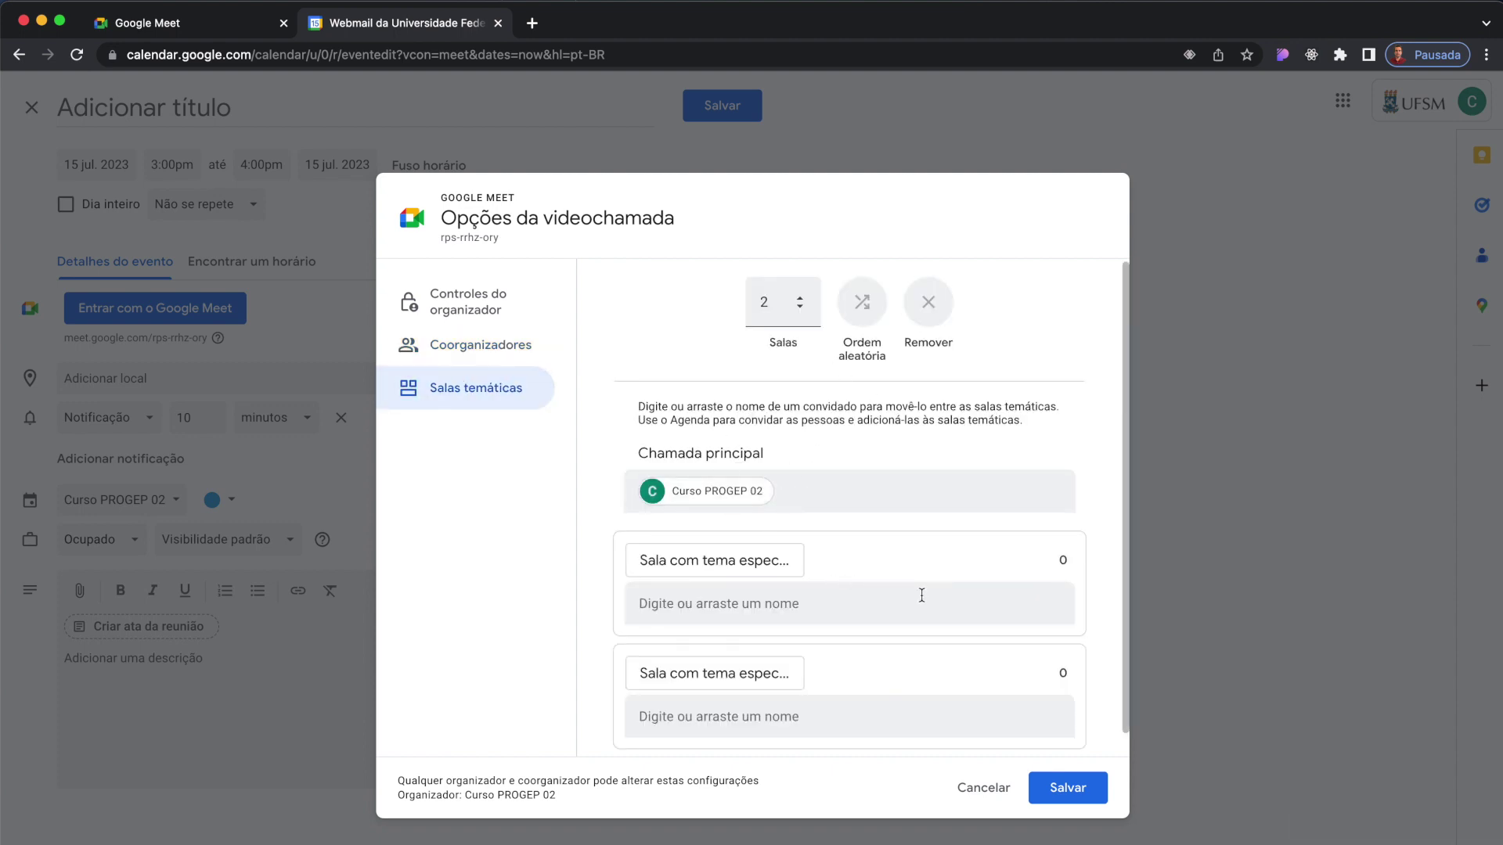
{"action": "scroll", "coordinate": [908, 591], "scroll_direction": "down", "scroll_amount": 1}
{"action": "scroll", "coordinate": [922, 595], "scroll_direction": "up", "scroll_amount": 1}
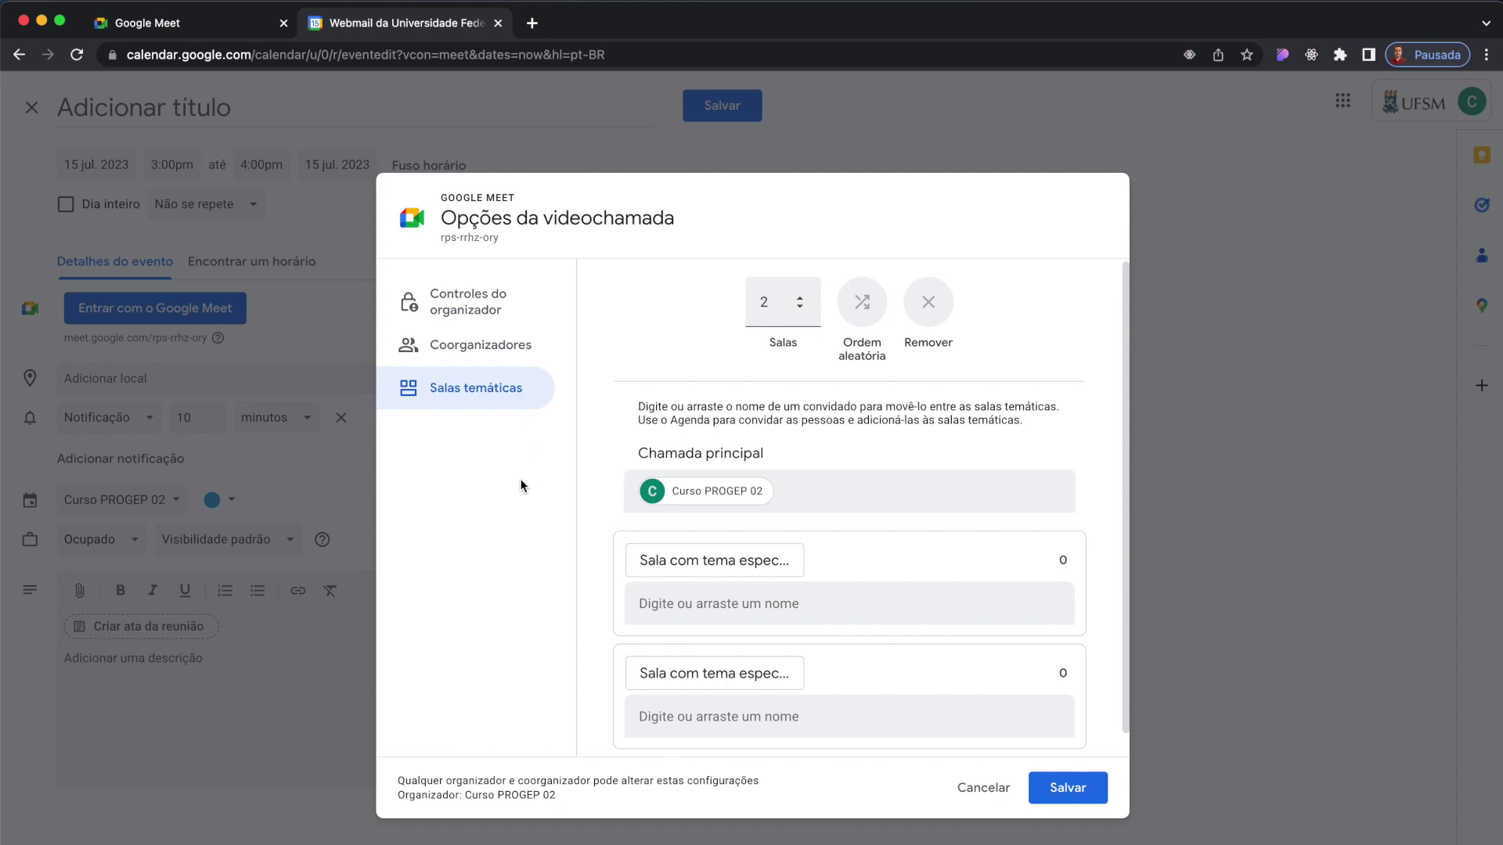
{"action": "left_click", "coordinate": [983, 787]}
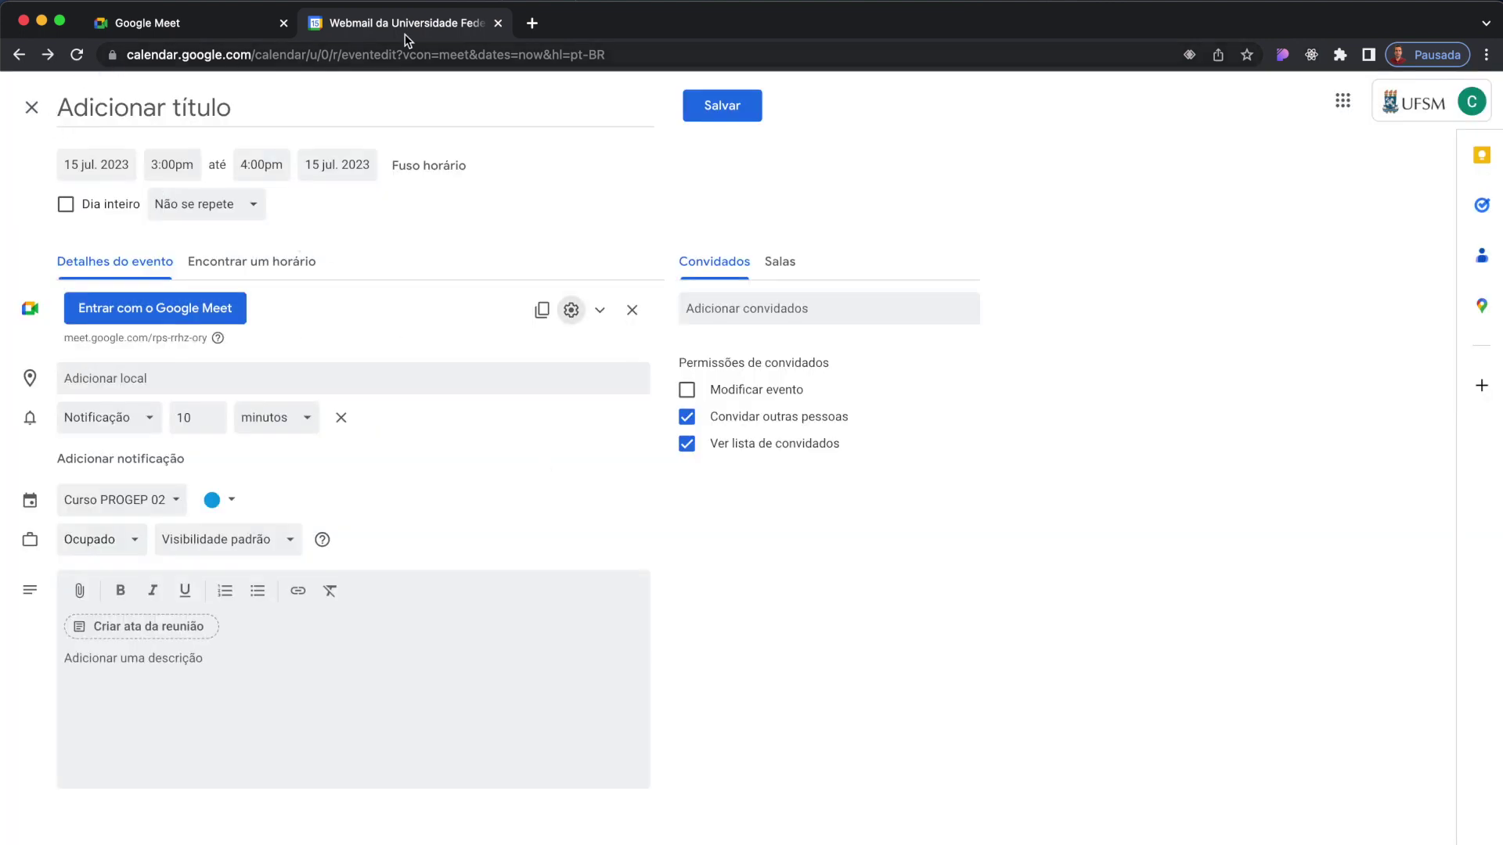
Discard the calendar event draft and start an instant meeting in Google Meet.
{"action": "left_click", "coordinate": [499, 24]}
{"action": "left_click", "coordinate": [807, 351]}
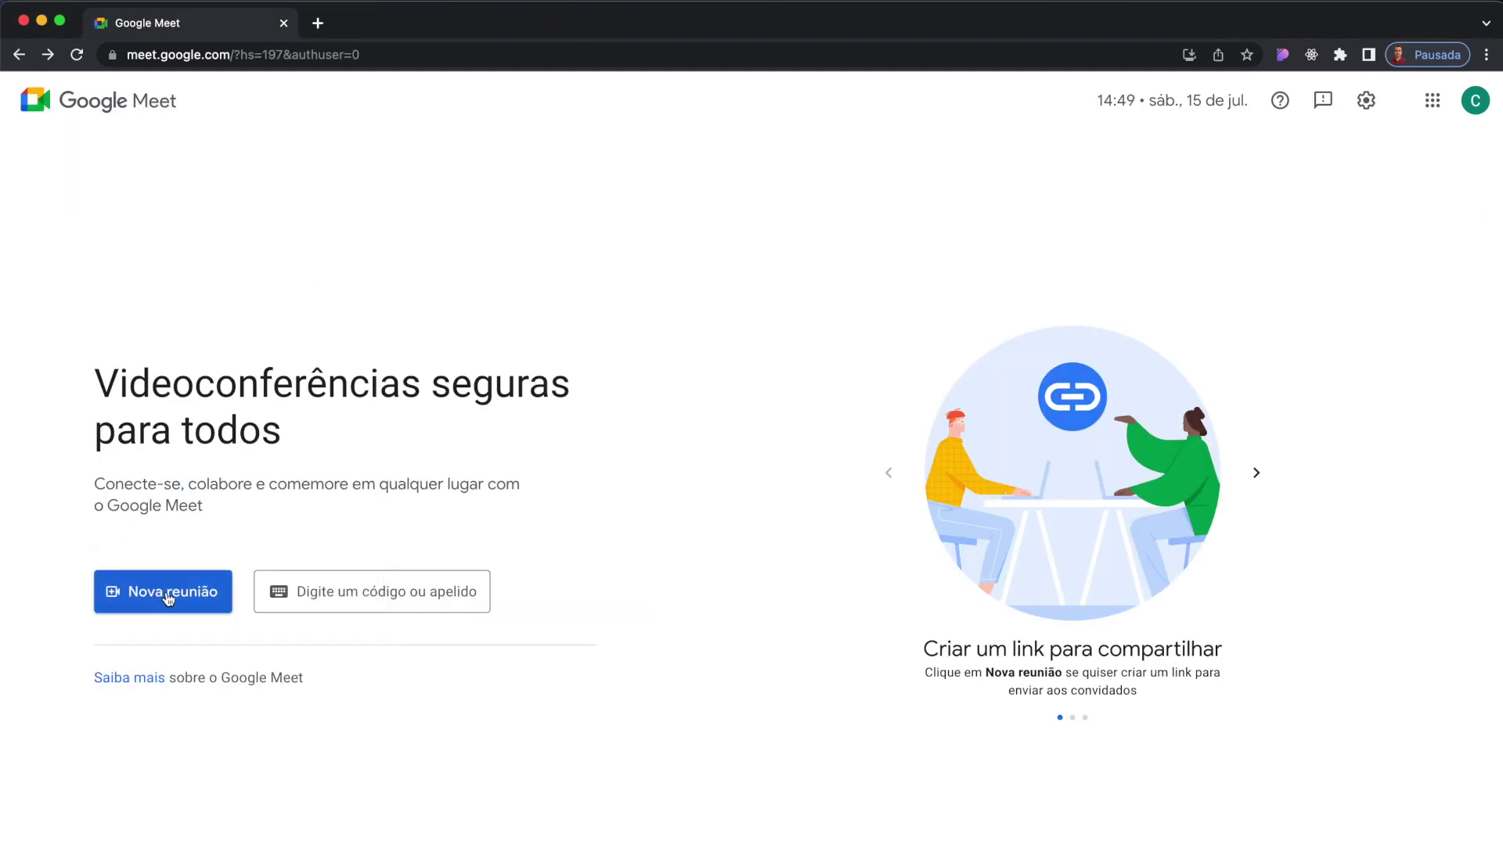
{"action": "left_click", "coordinate": [153, 599]}
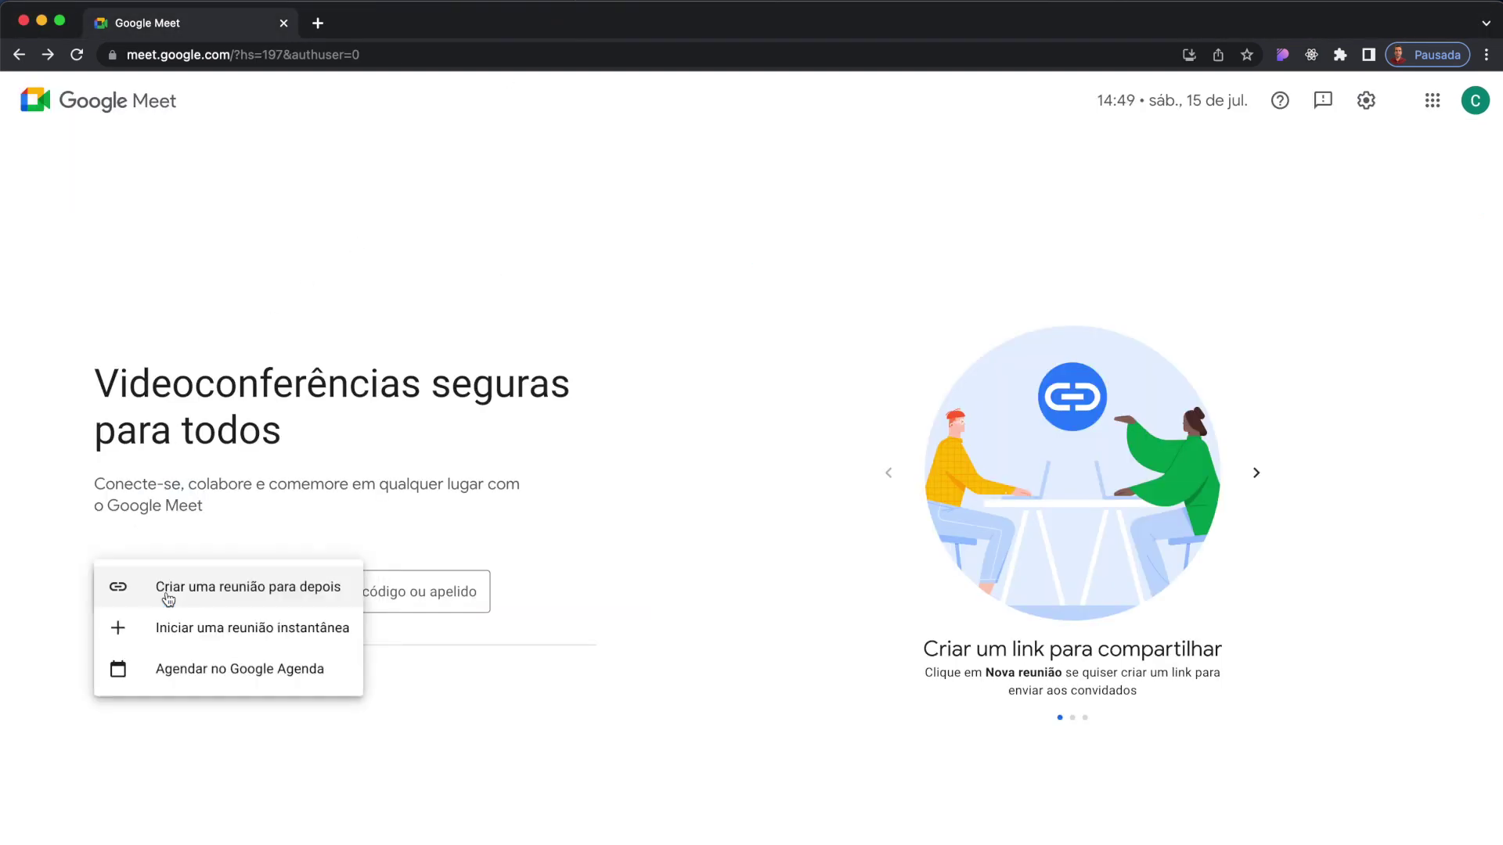
{"action": "left_click", "coordinate": [179, 640]}
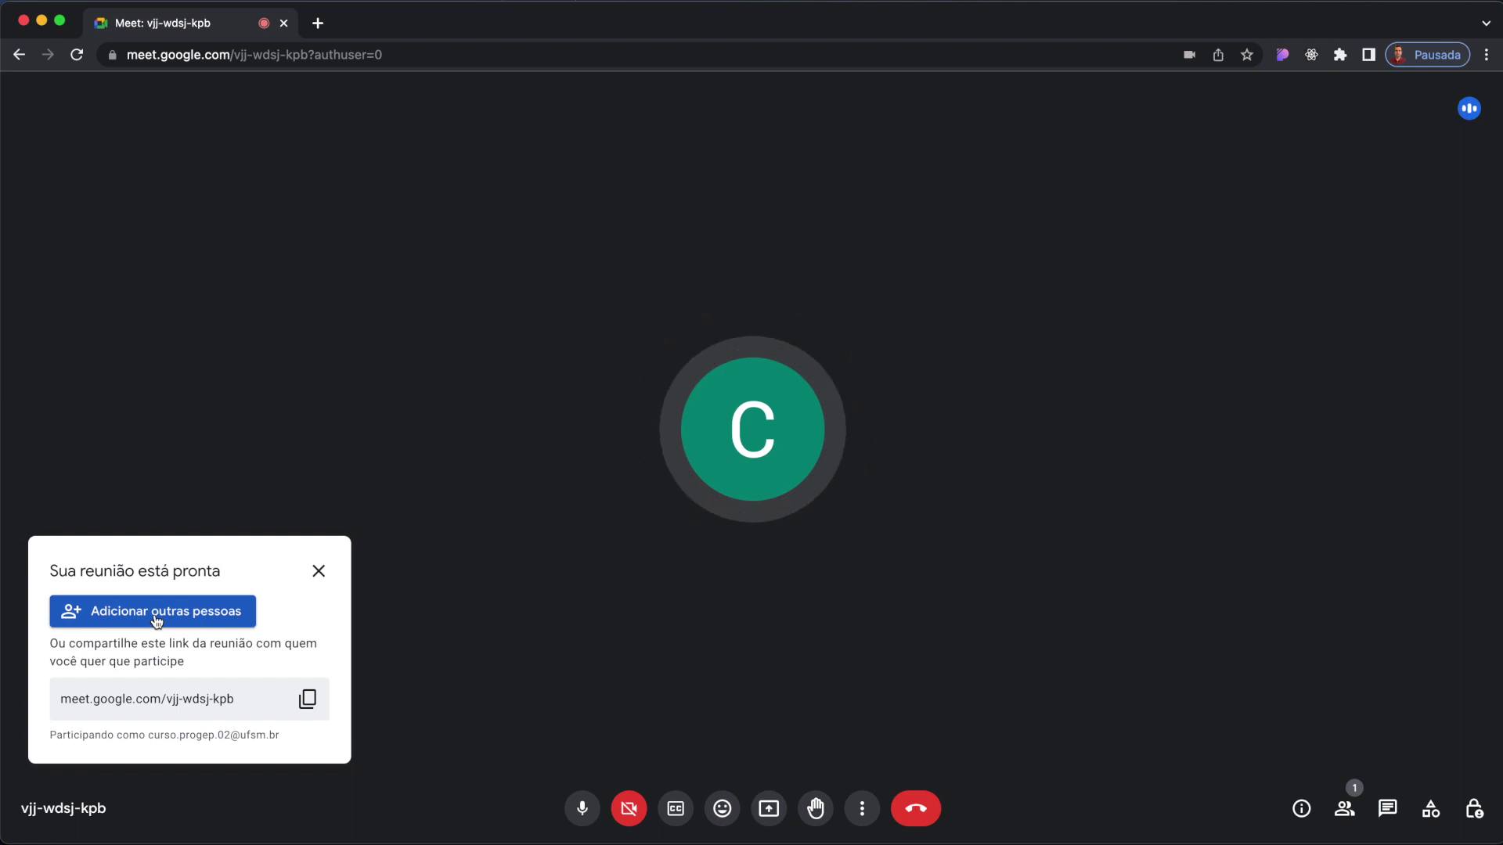
Invite the first suggested contact to the meeting by e-mail and copy the meeting link.
{"action": "left_click", "coordinate": [185, 621]}
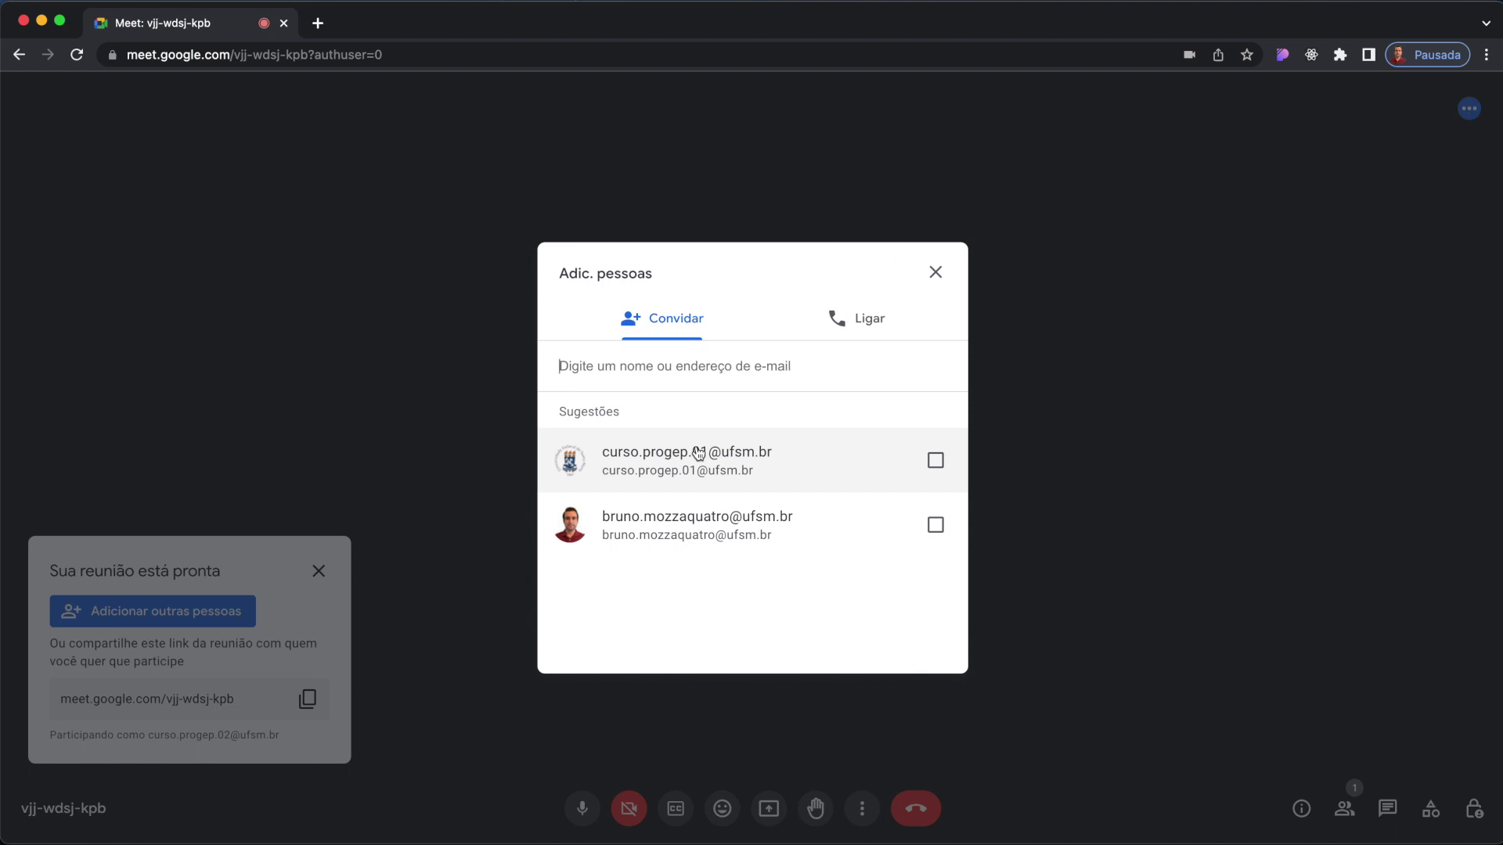
{"action": "left_click", "coordinate": [689, 462]}
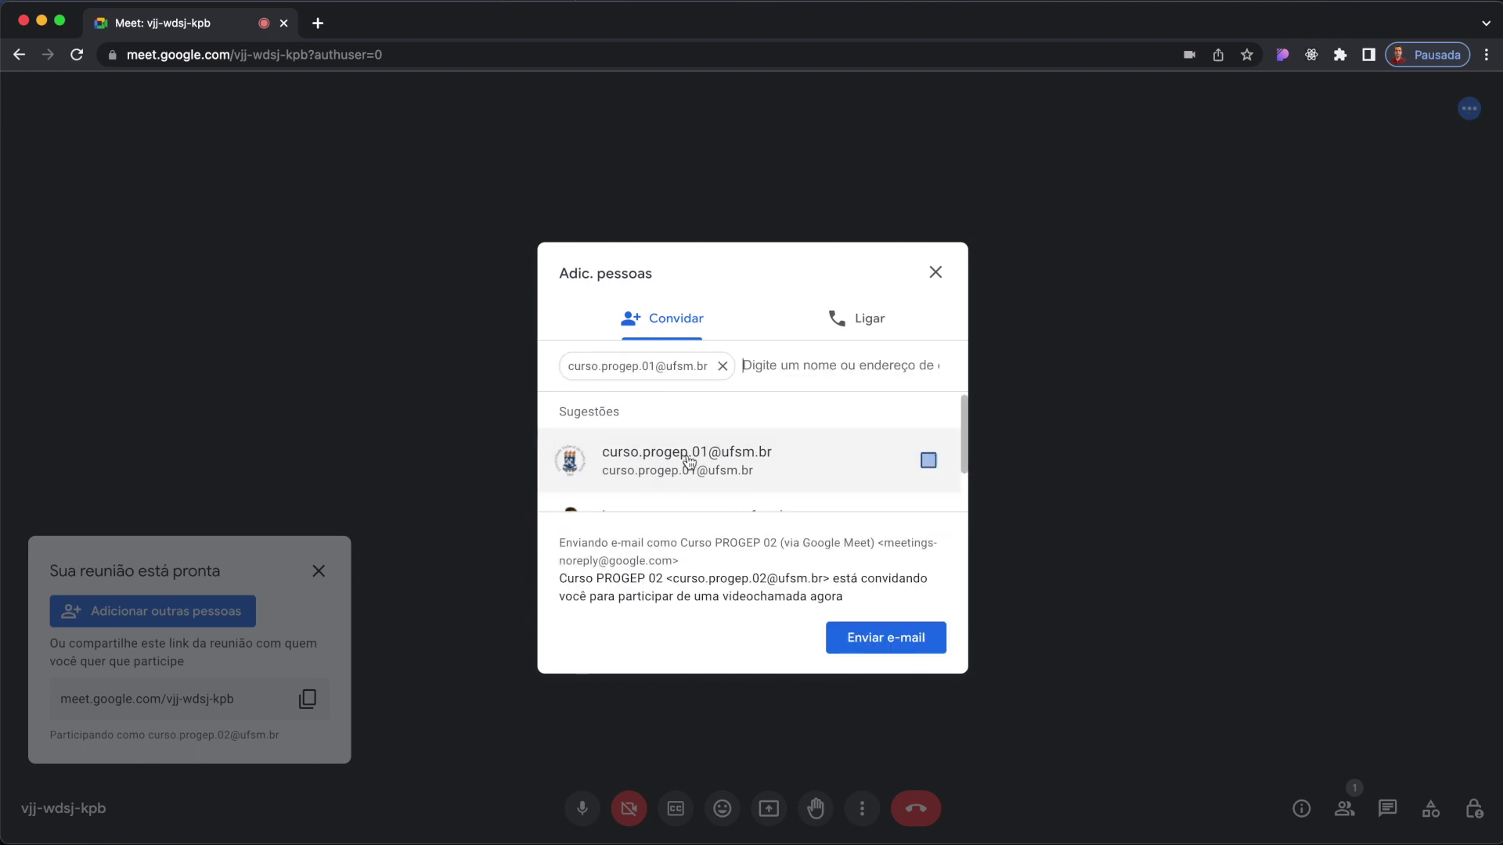
{"action": "left_click", "coordinate": [873, 643]}
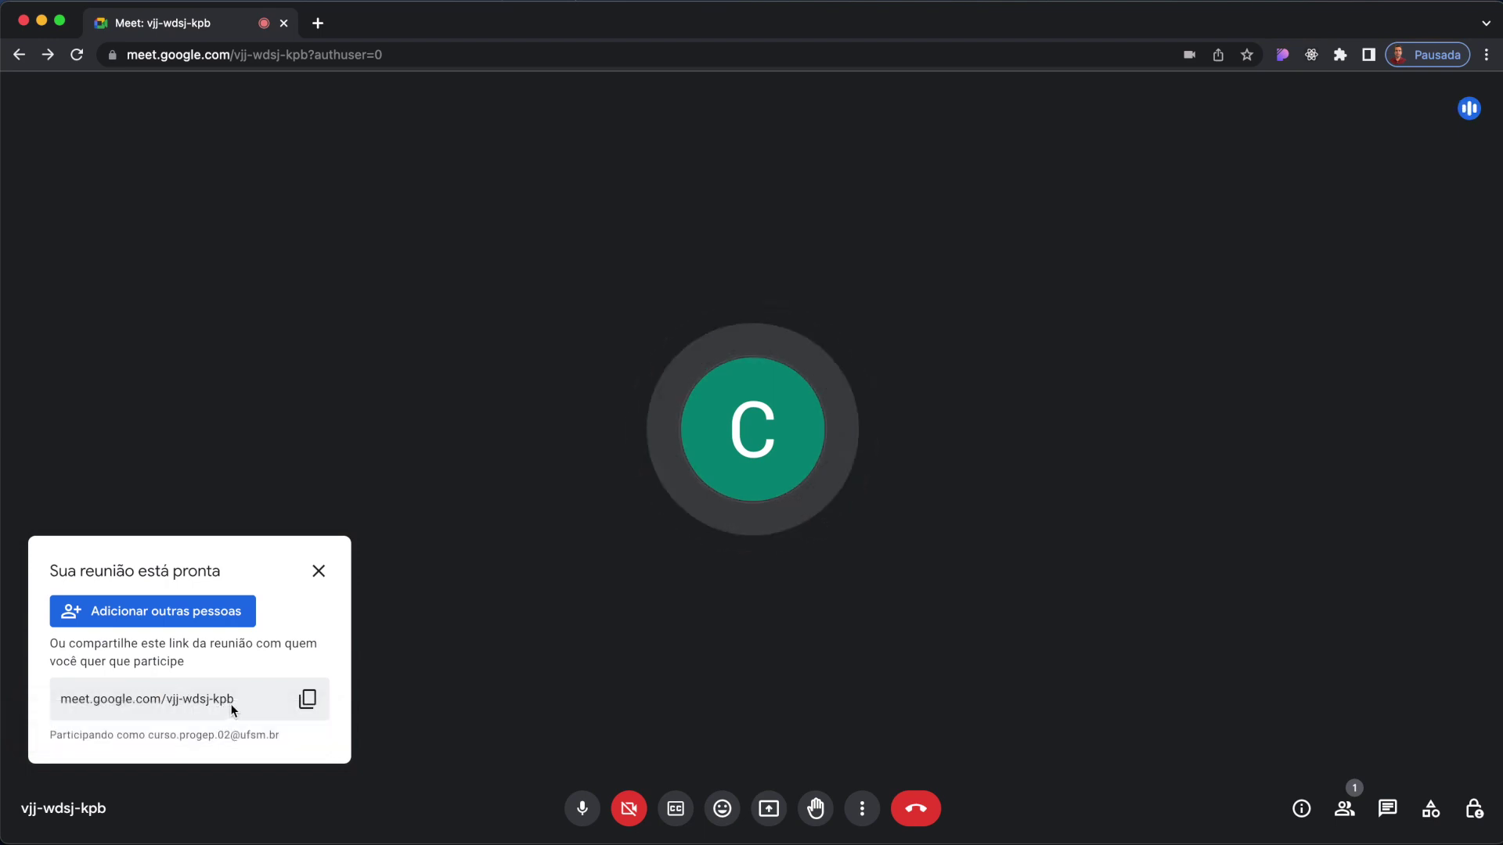
{"action": "left_click", "coordinate": [310, 704]}
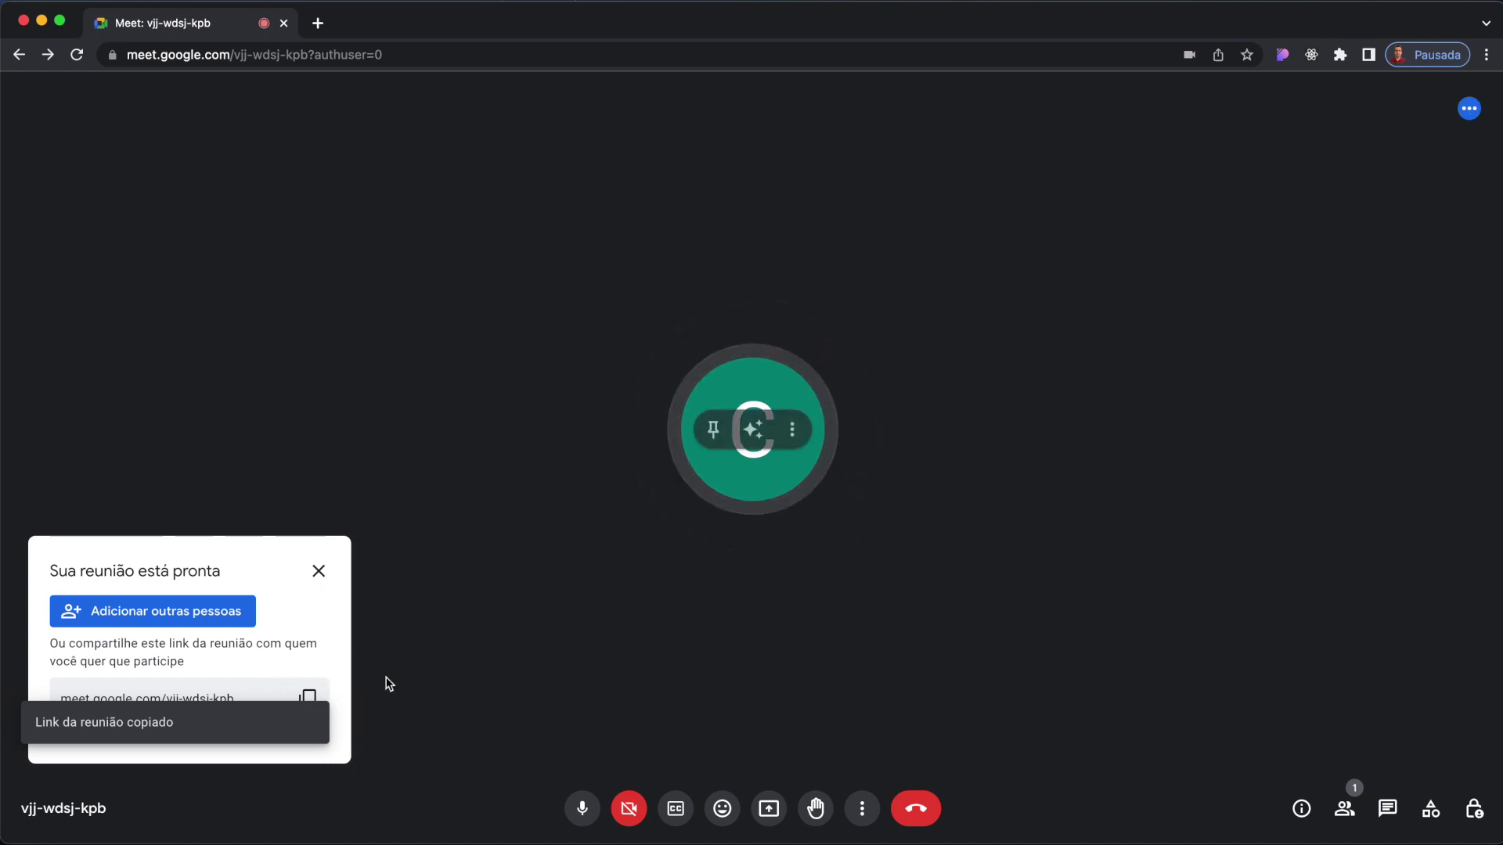
{"action": "left_click", "coordinate": [319, 570]}
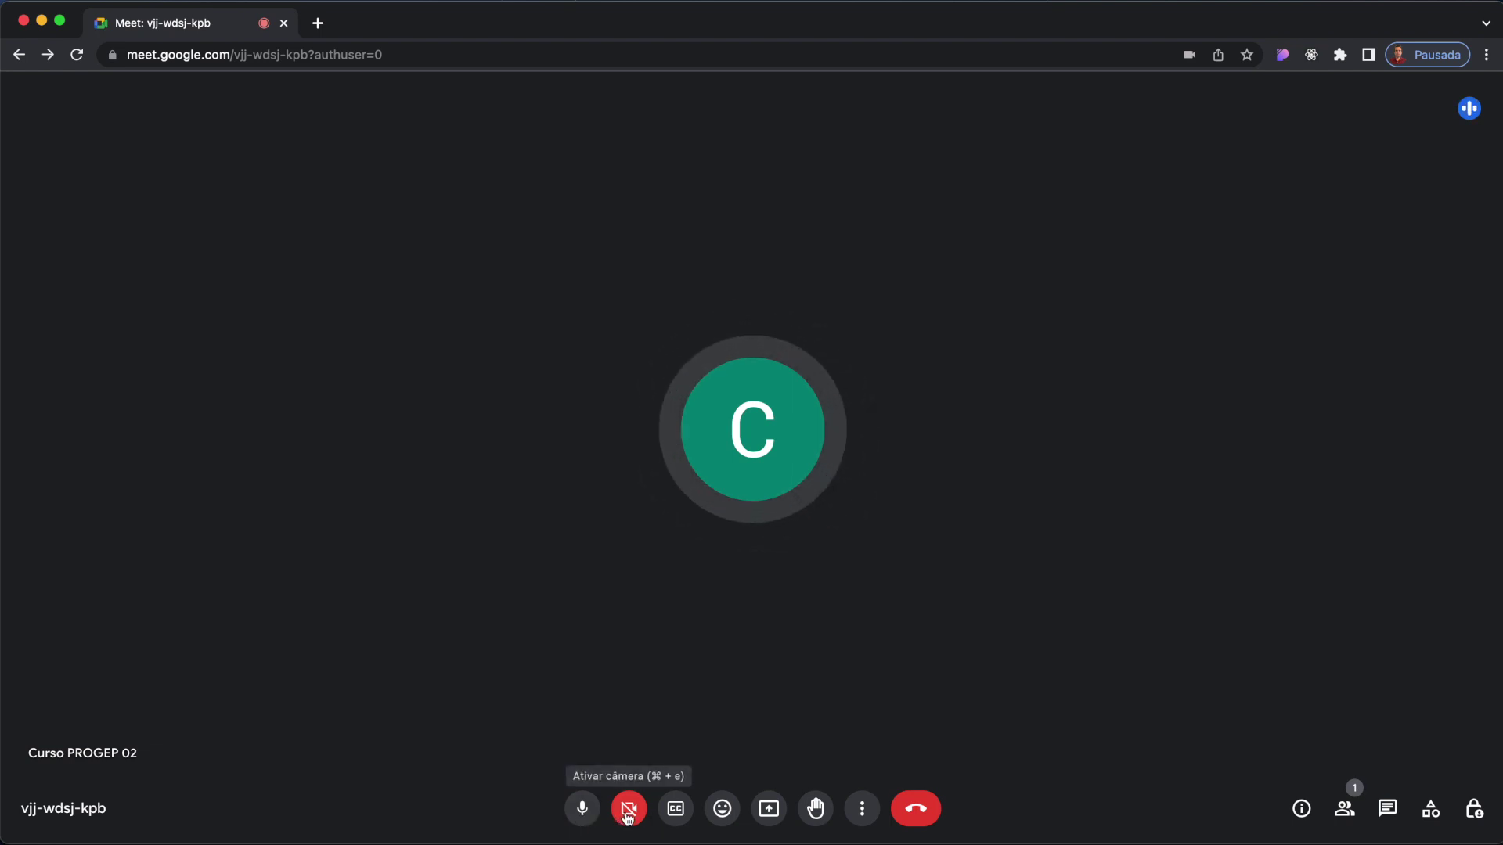
Turn the meeting's live captions on and back off.
{"action": "left_click", "coordinate": [676, 814]}
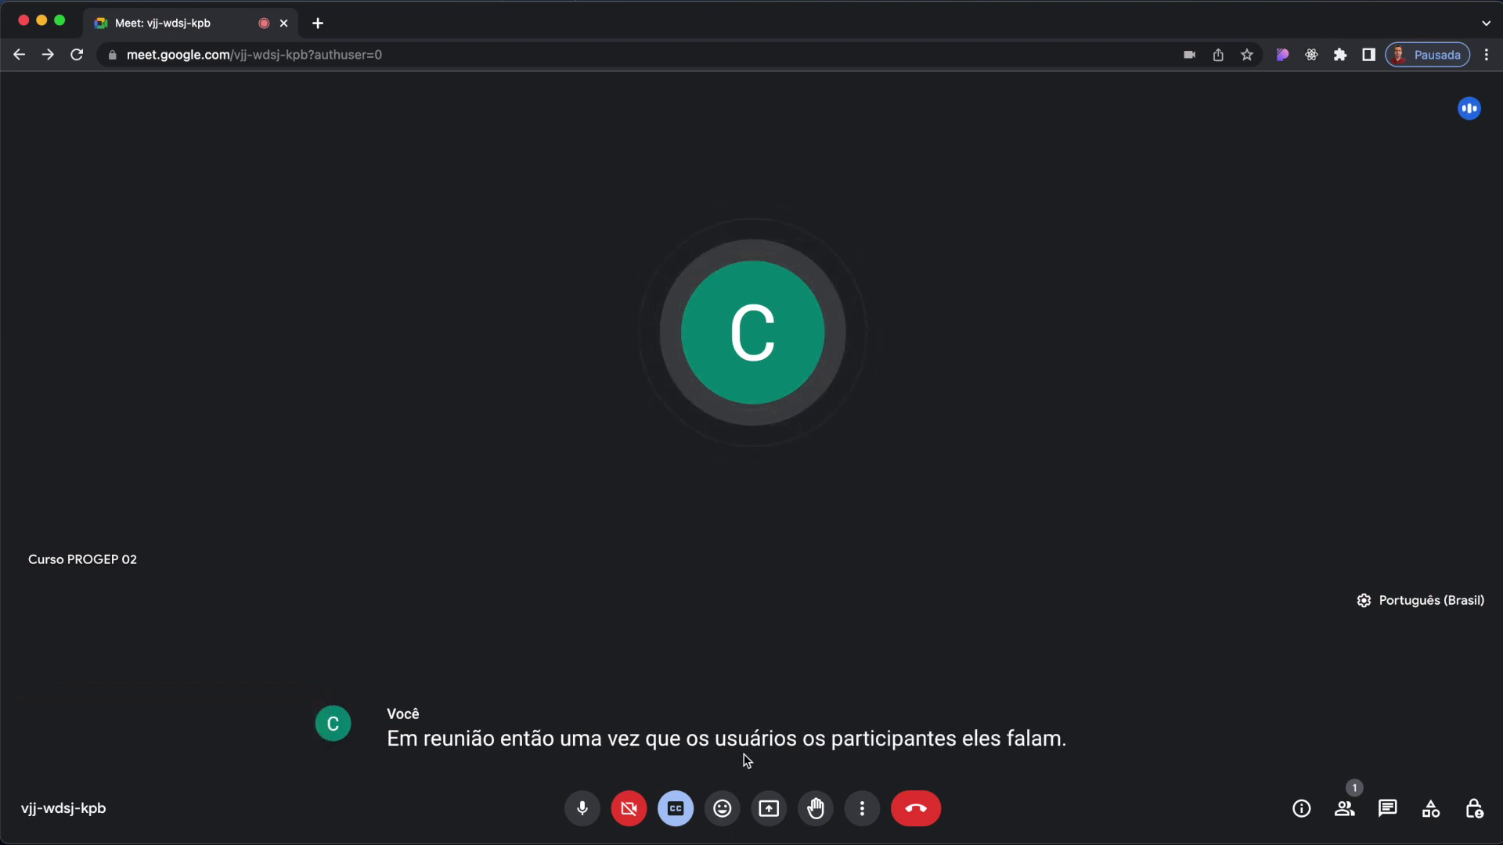
{"action": "left_click", "coordinate": [681, 814]}
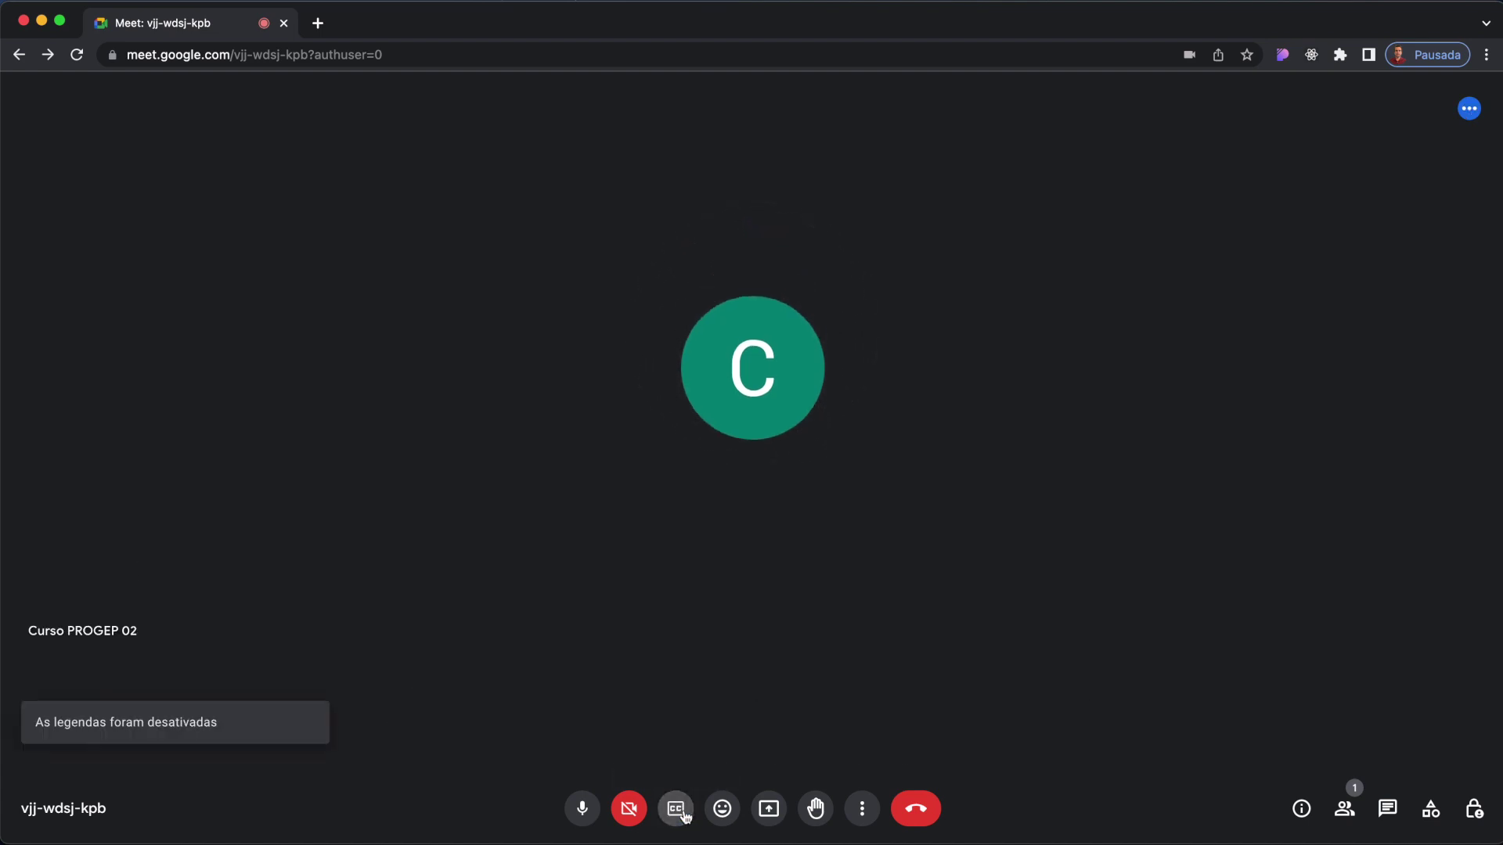
Send several clapping reactions and one thumbs-down reaction, and hide the reactions bar.
{"action": "left_click", "coordinate": [724, 814]}
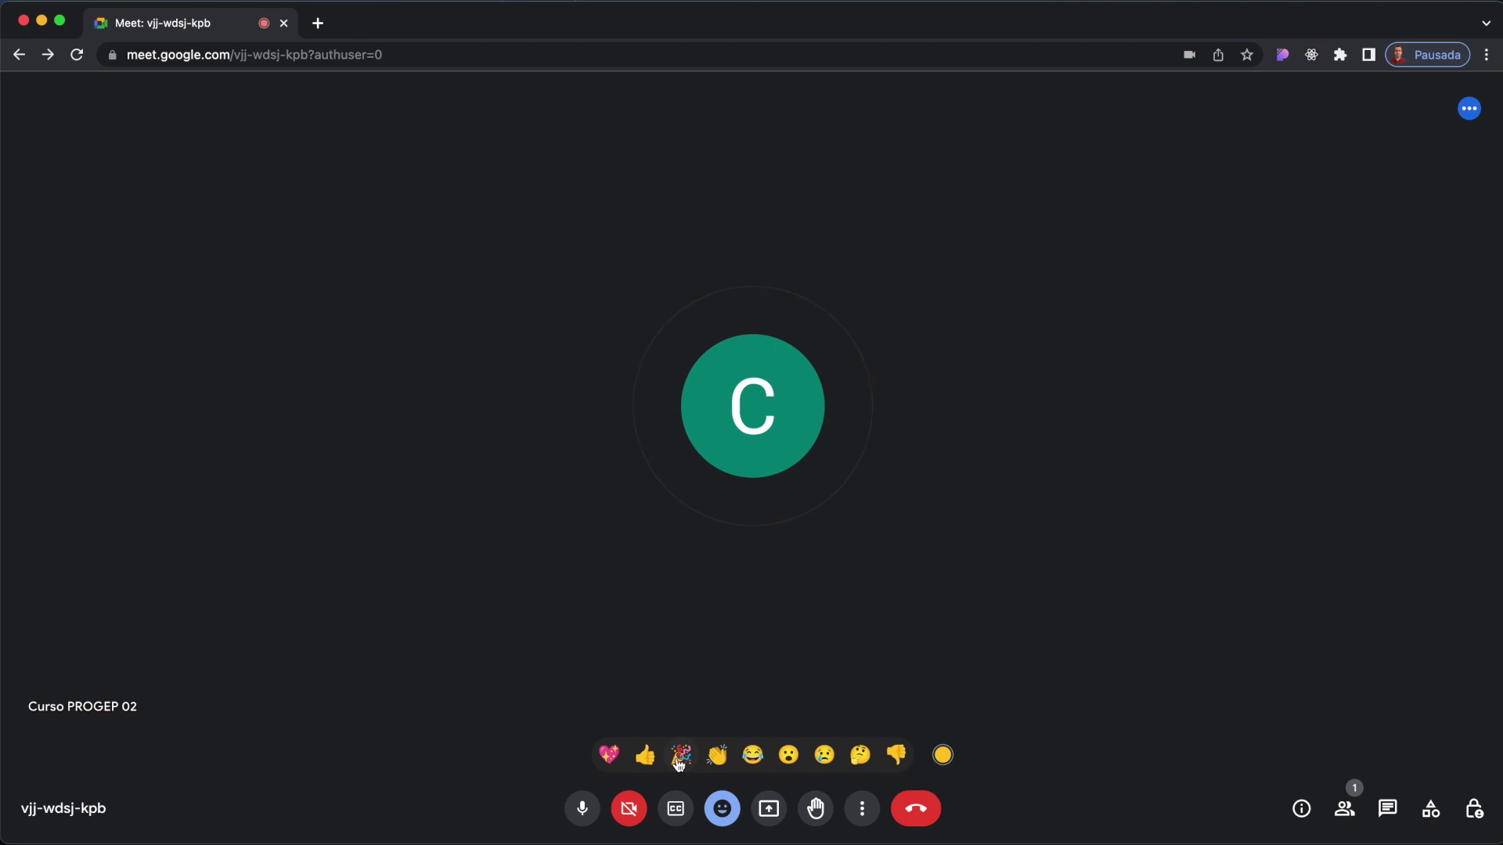
{"action": "left_click", "coordinate": [717, 756]}
{"action": "left_click", "coordinate": [717, 756]}
{"action": "left_click", "coordinate": [717, 756]}
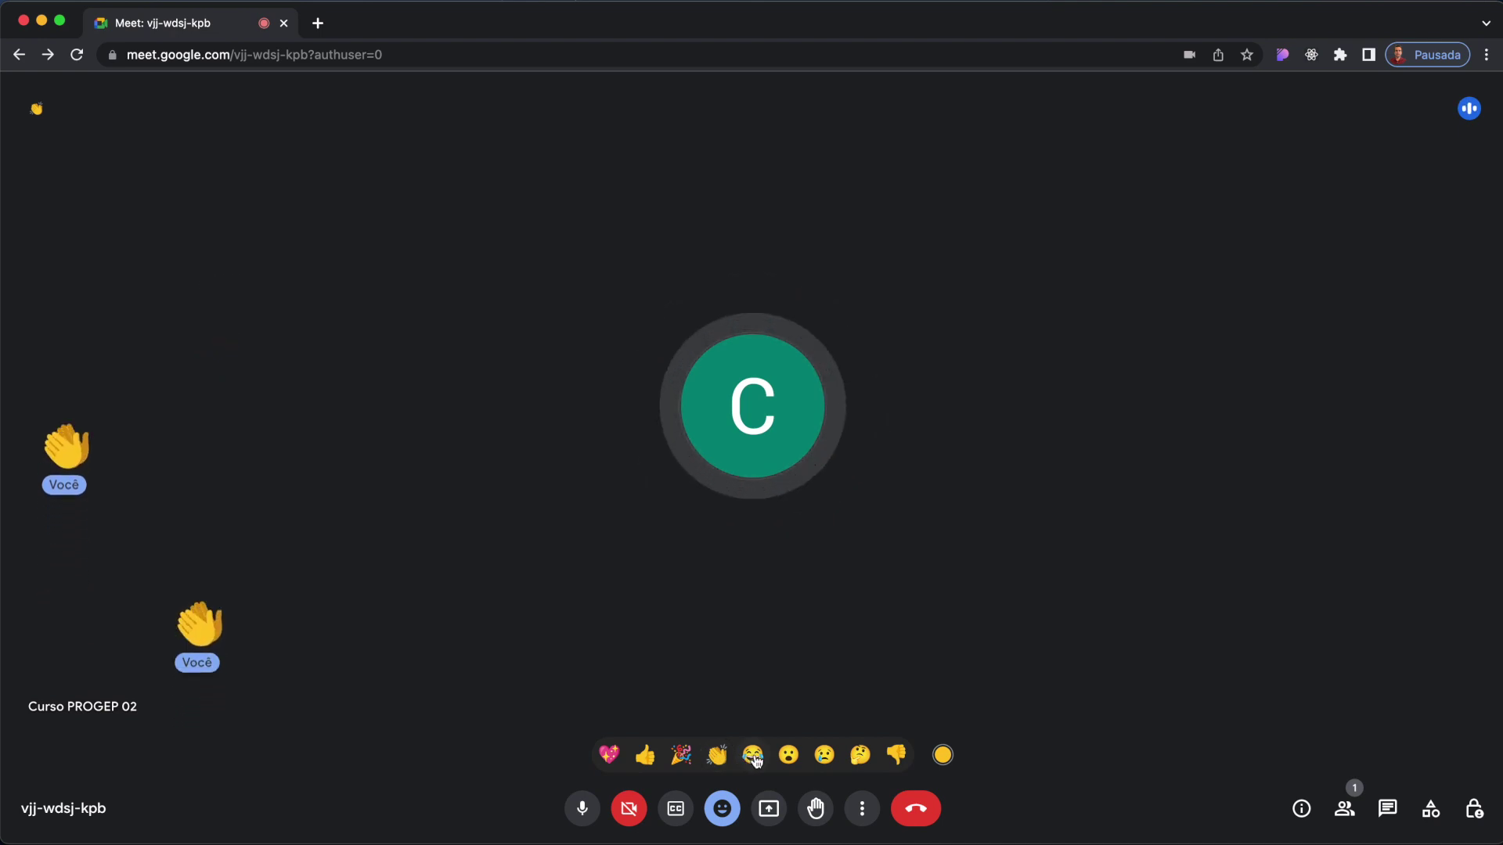
{"action": "left_click", "coordinate": [905, 763]}
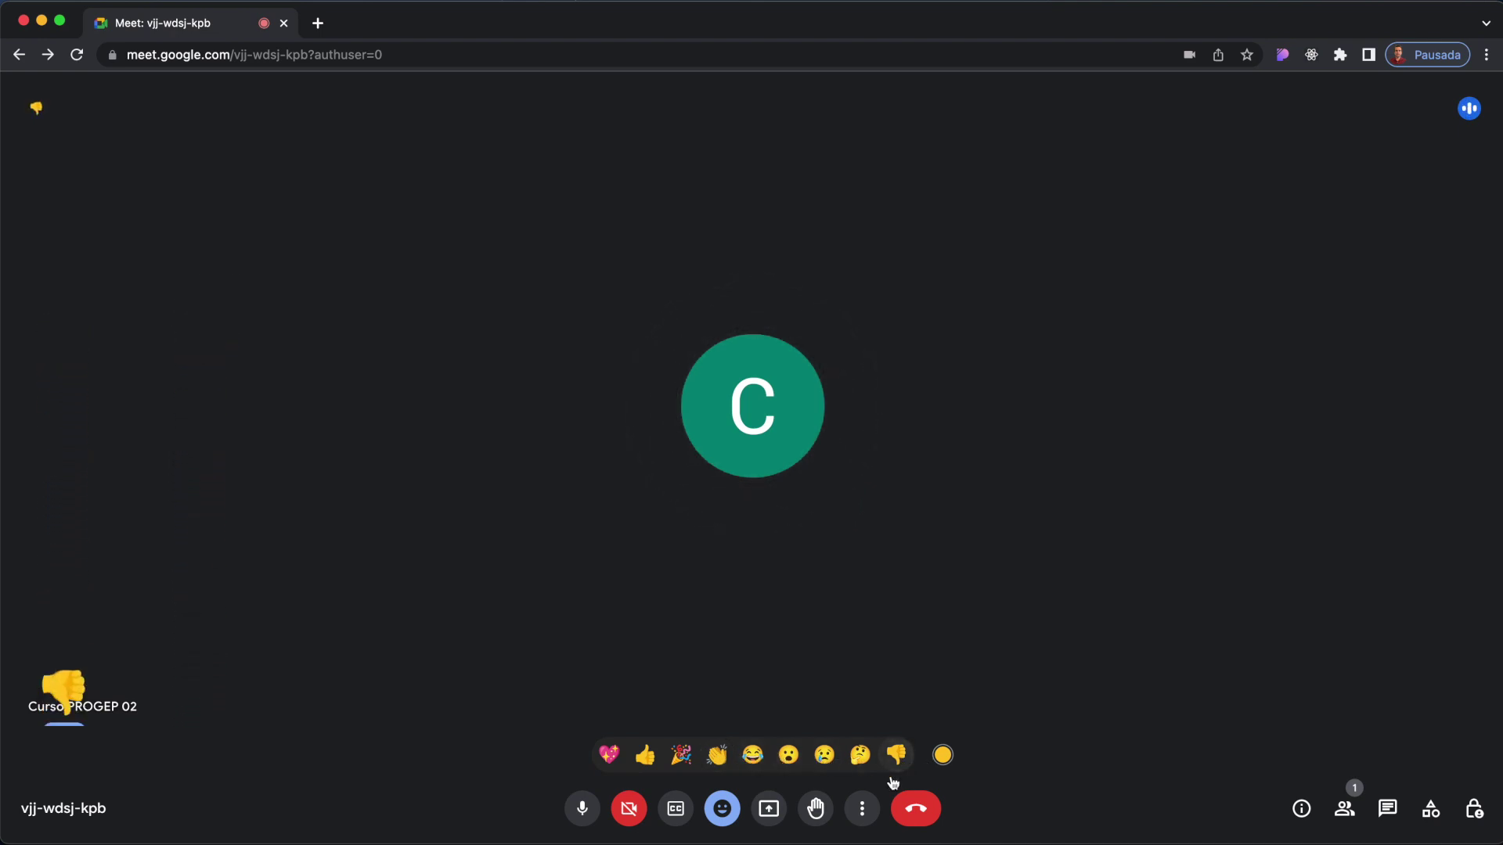
{"action": "left_click", "coordinate": [722, 810]}
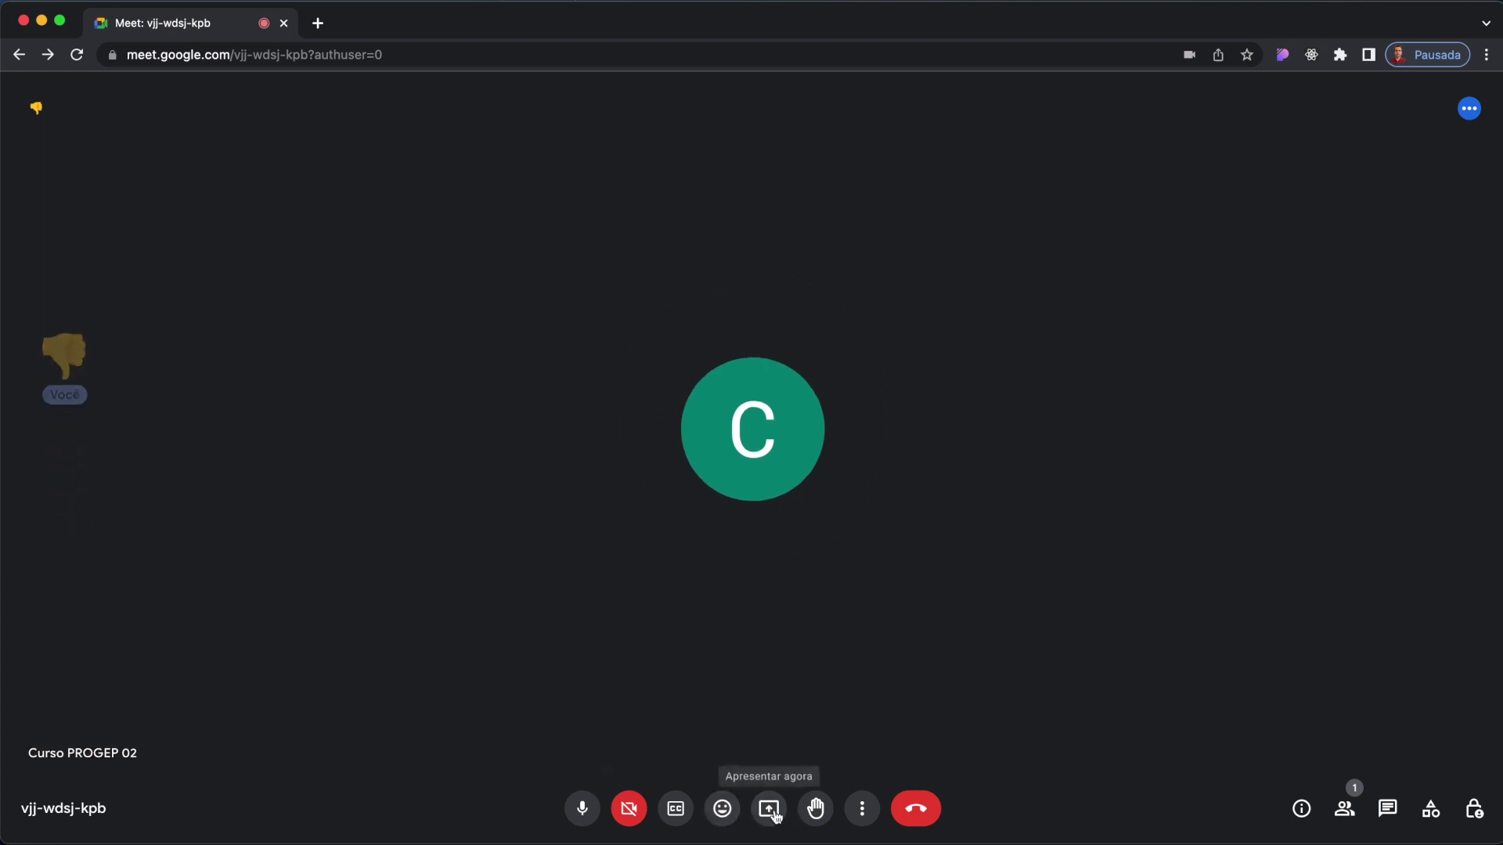
Open the choices for presenting and preview the UFSM browser tab, the UFSM window and the Politécnico window.
{"action": "left_click", "coordinate": [769, 810]}
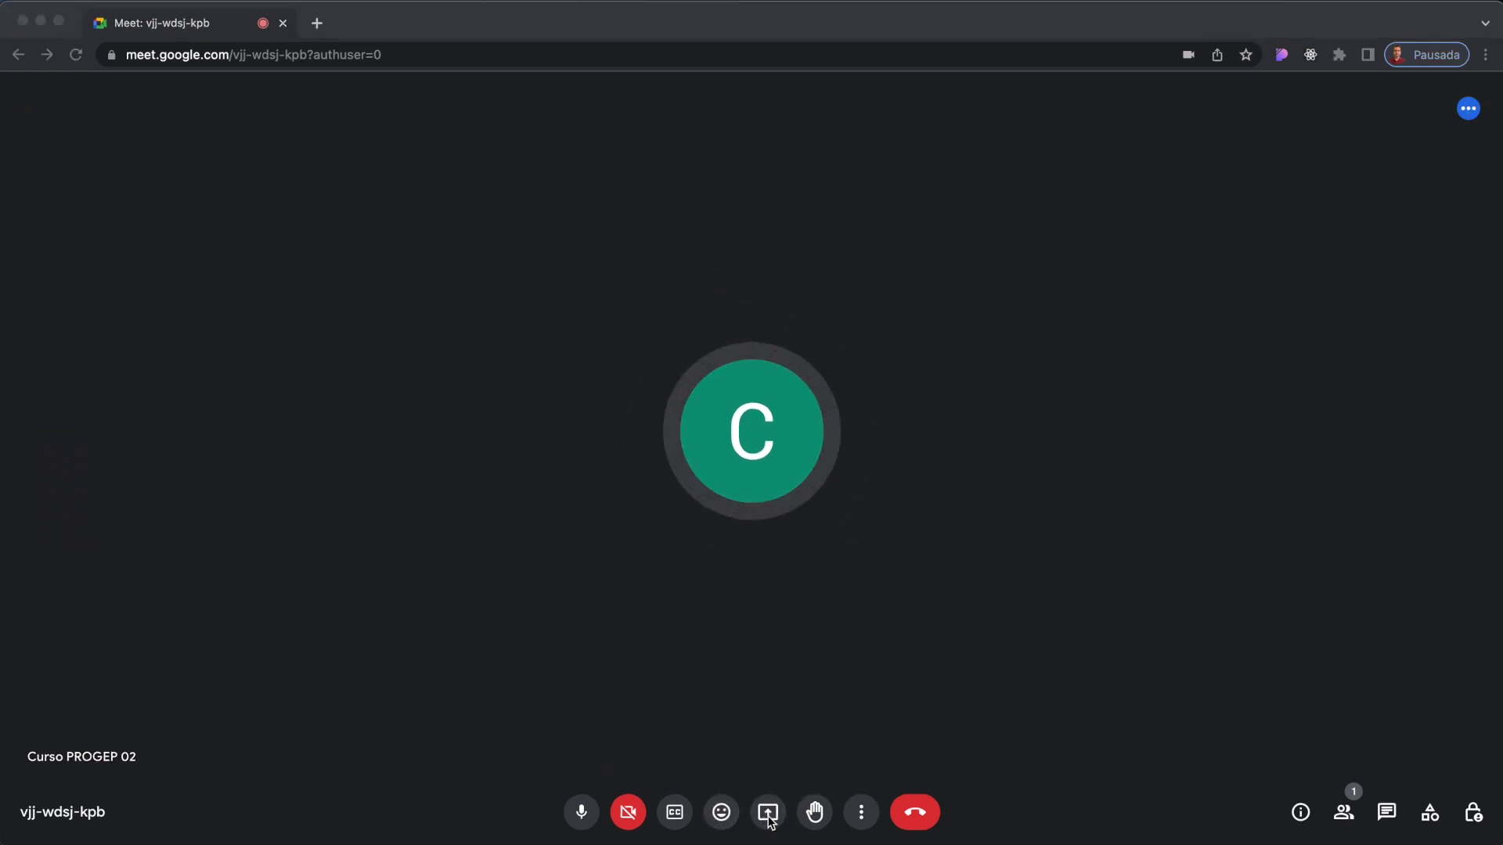
{"action": "left_click", "coordinate": [769, 814]}
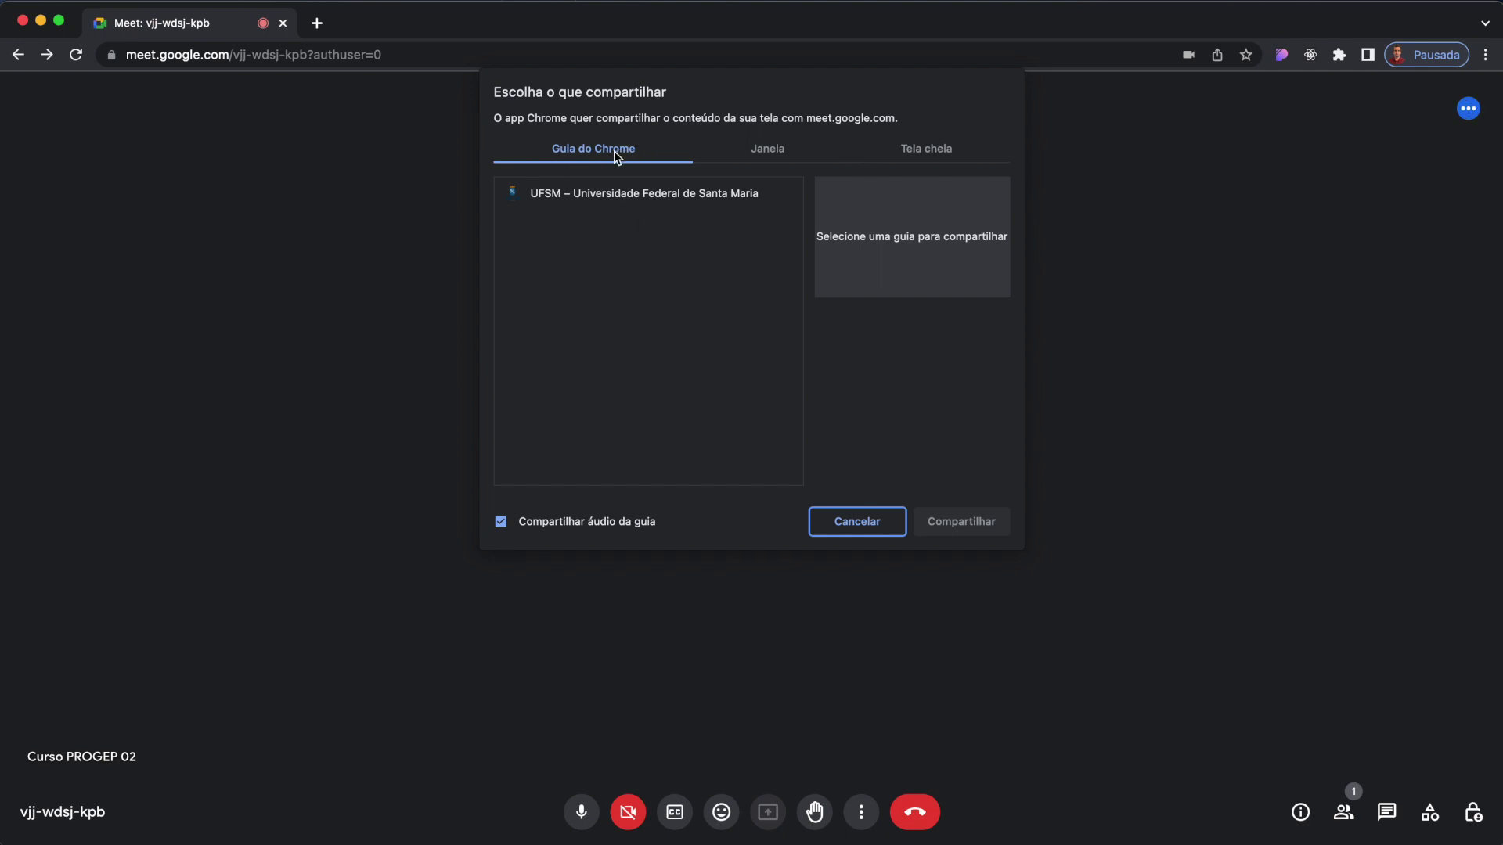
{"action": "left_click", "coordinate": [561, 198]}
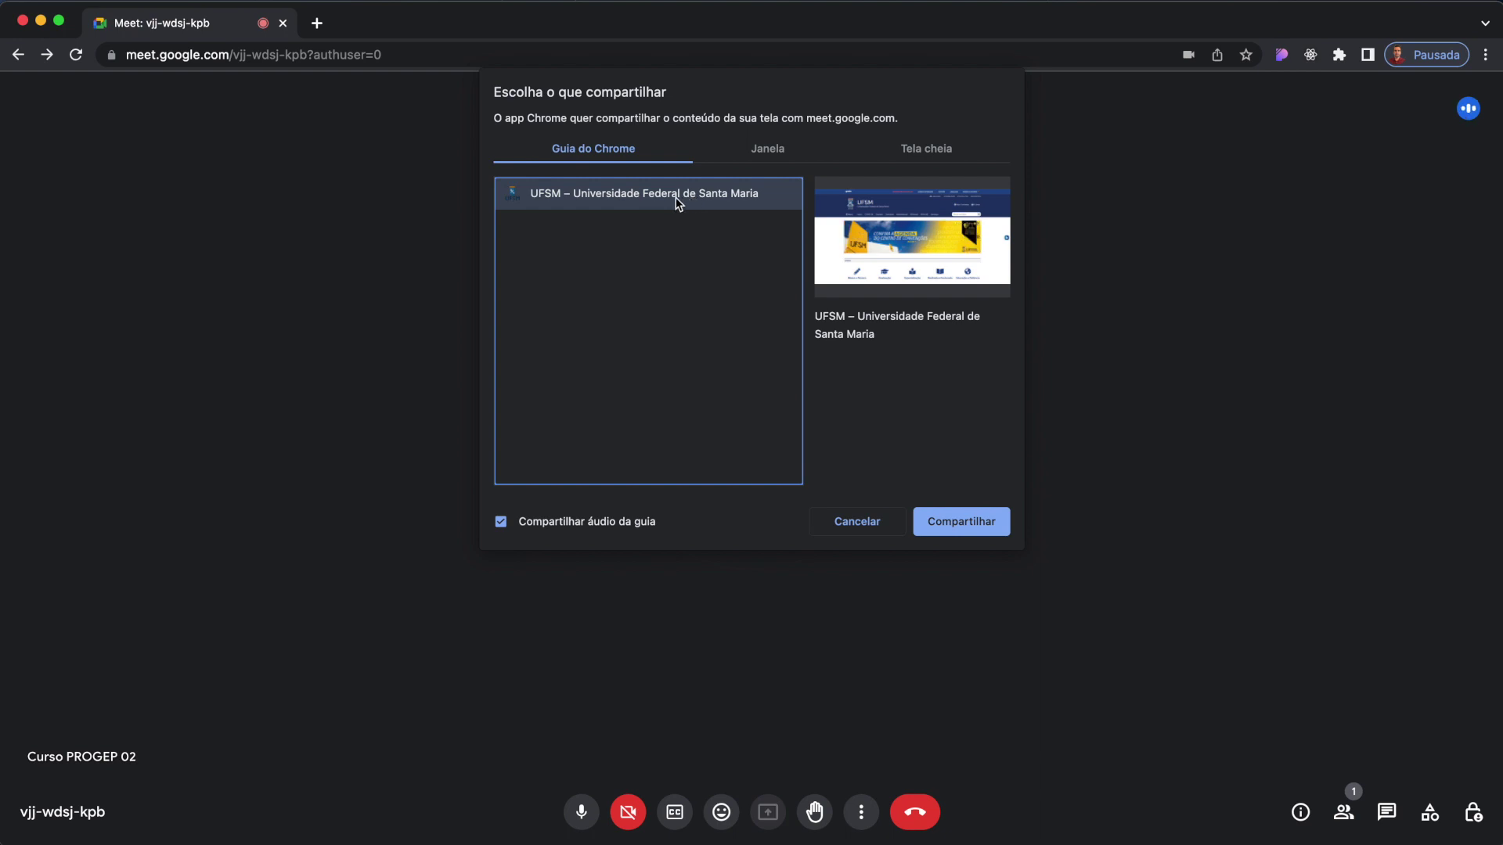
{"action": "left_click", "coordinate": [771, 156]}
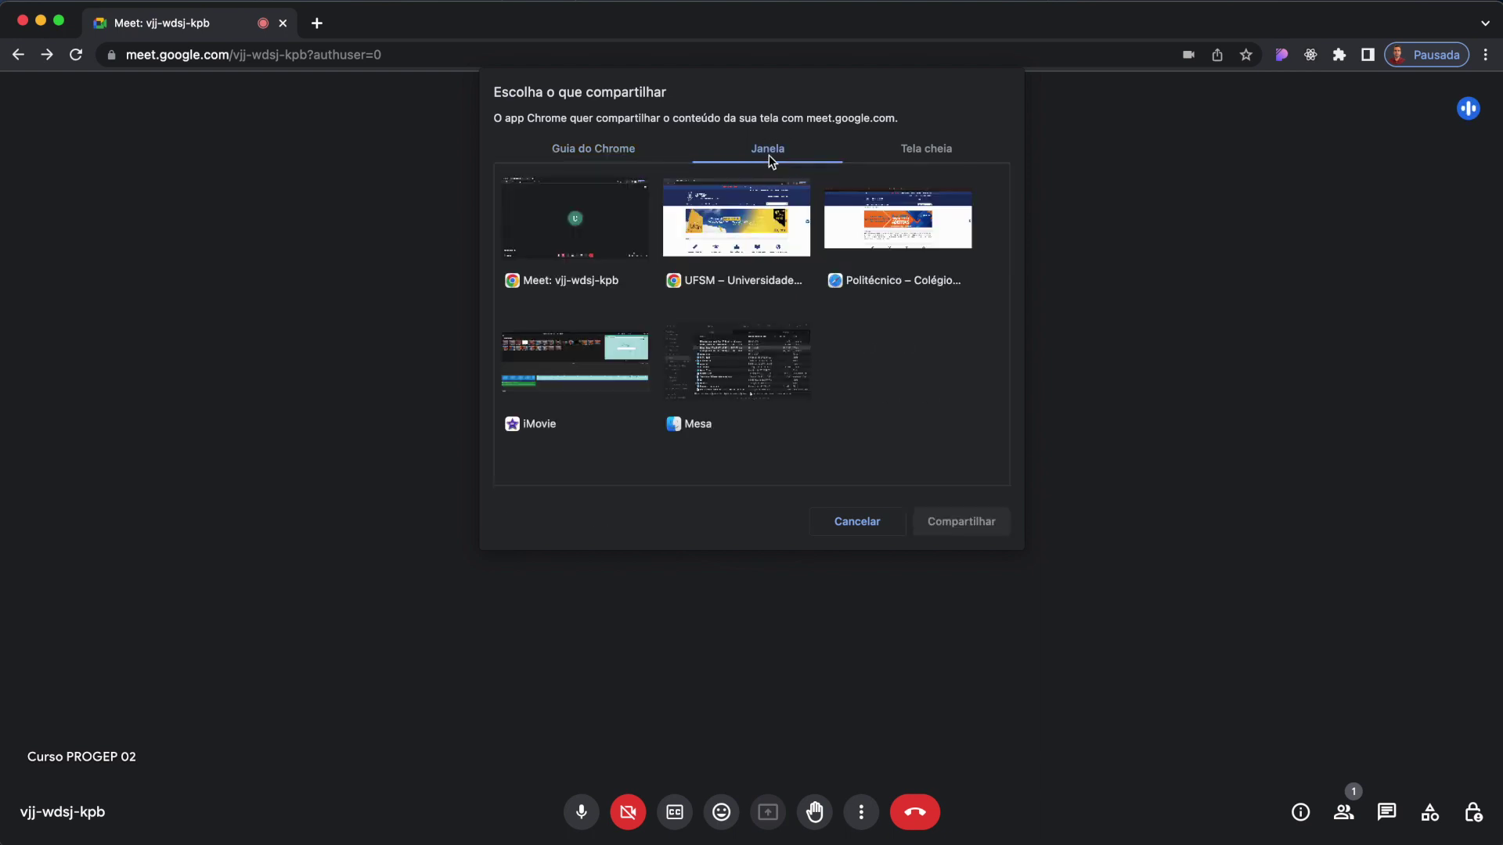
{"action": "left_click", "coordinate": [732, 243]}
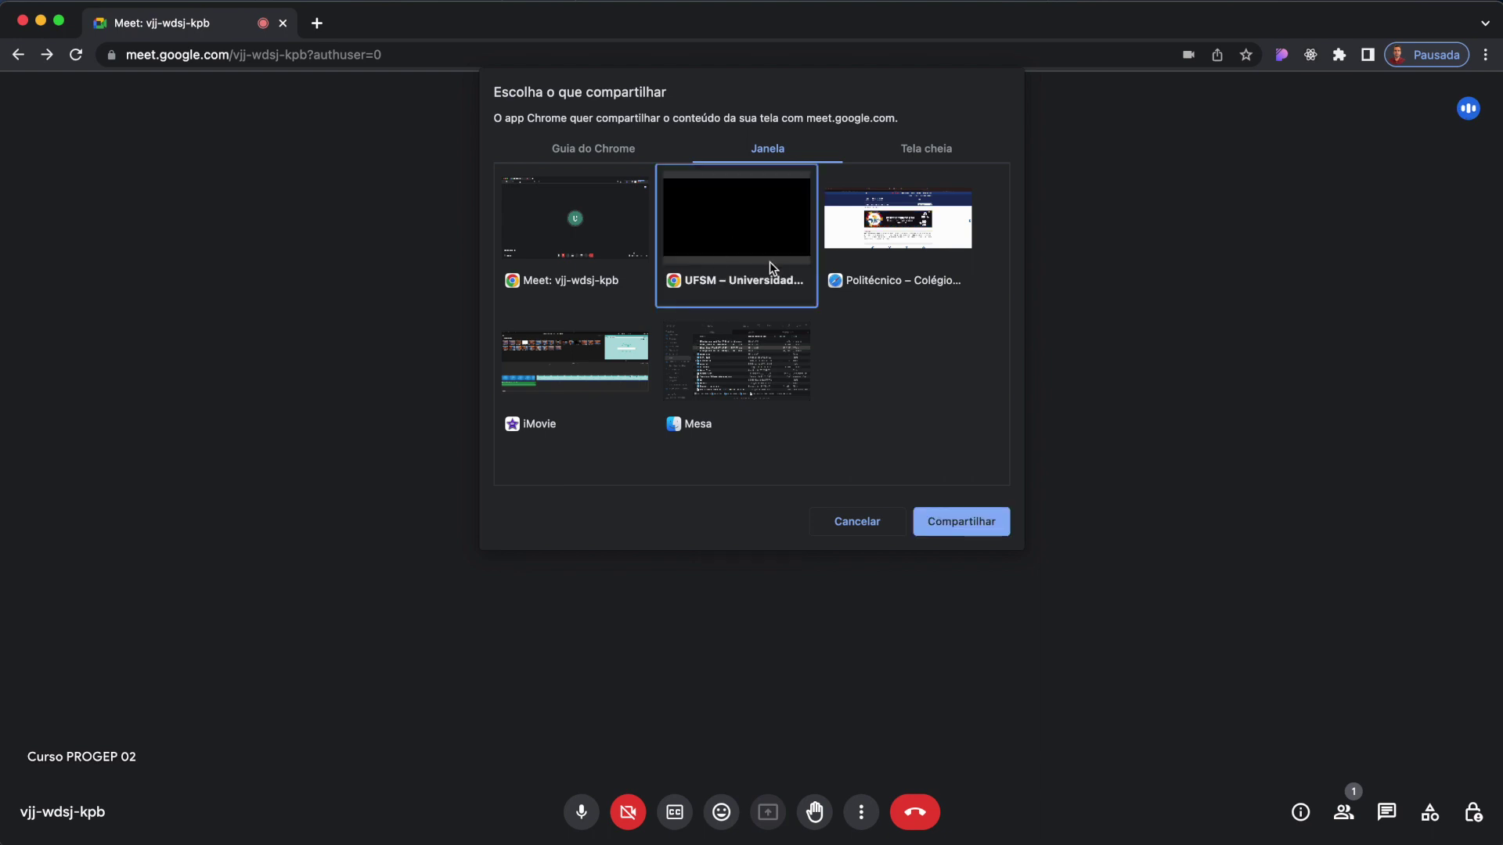
{"action": "left_click", "coordinate": [940, 251]}
Preview the full-screen sharing choices Tela 1 and Tela 2.
{"action": "left_click", "coordinate": [942, 153]}
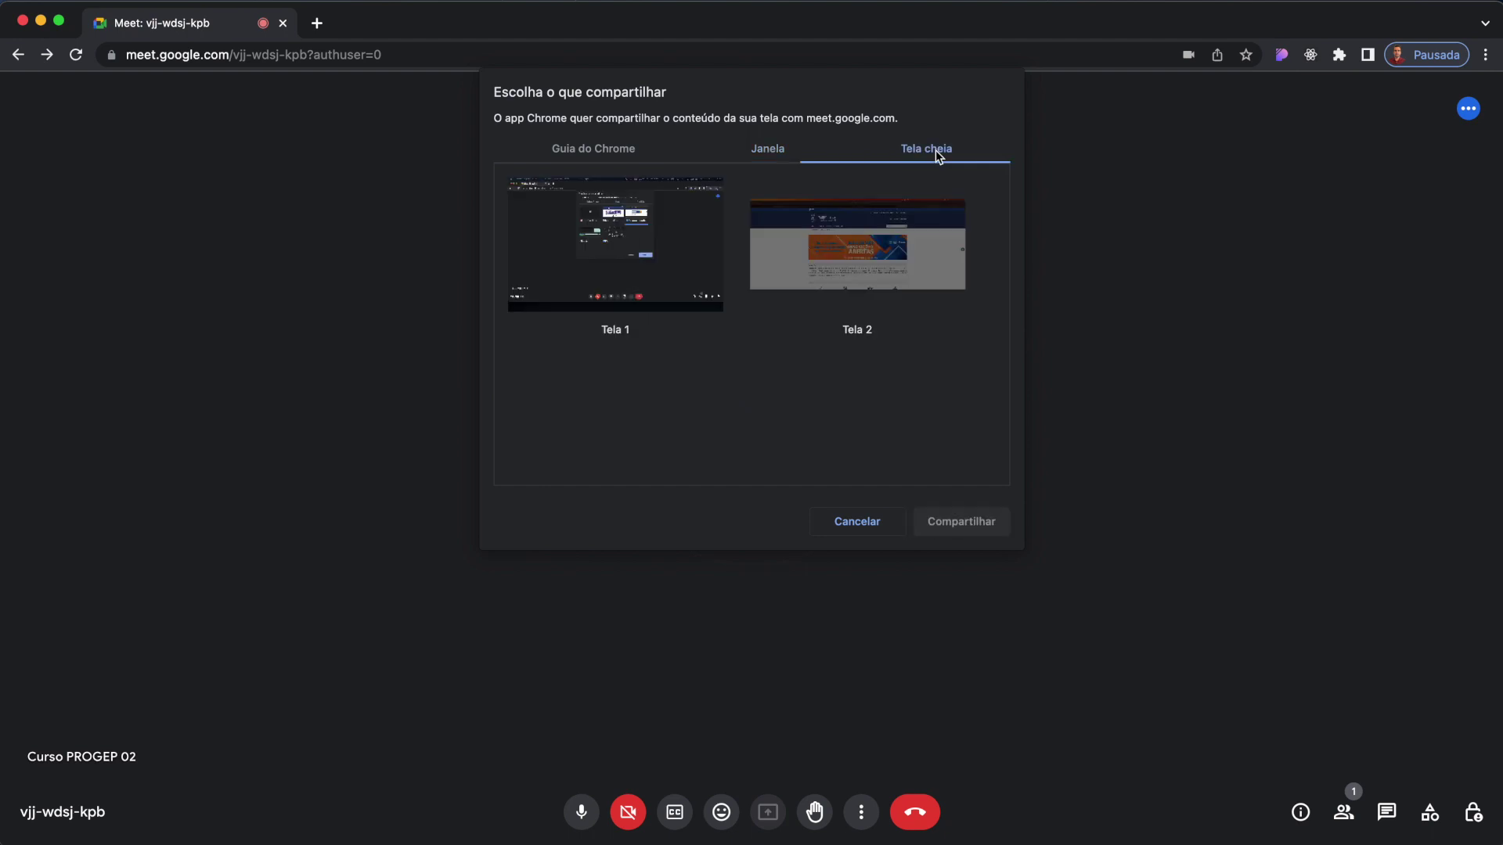
{"action": "left_click", "coordinate": [640, 233]}
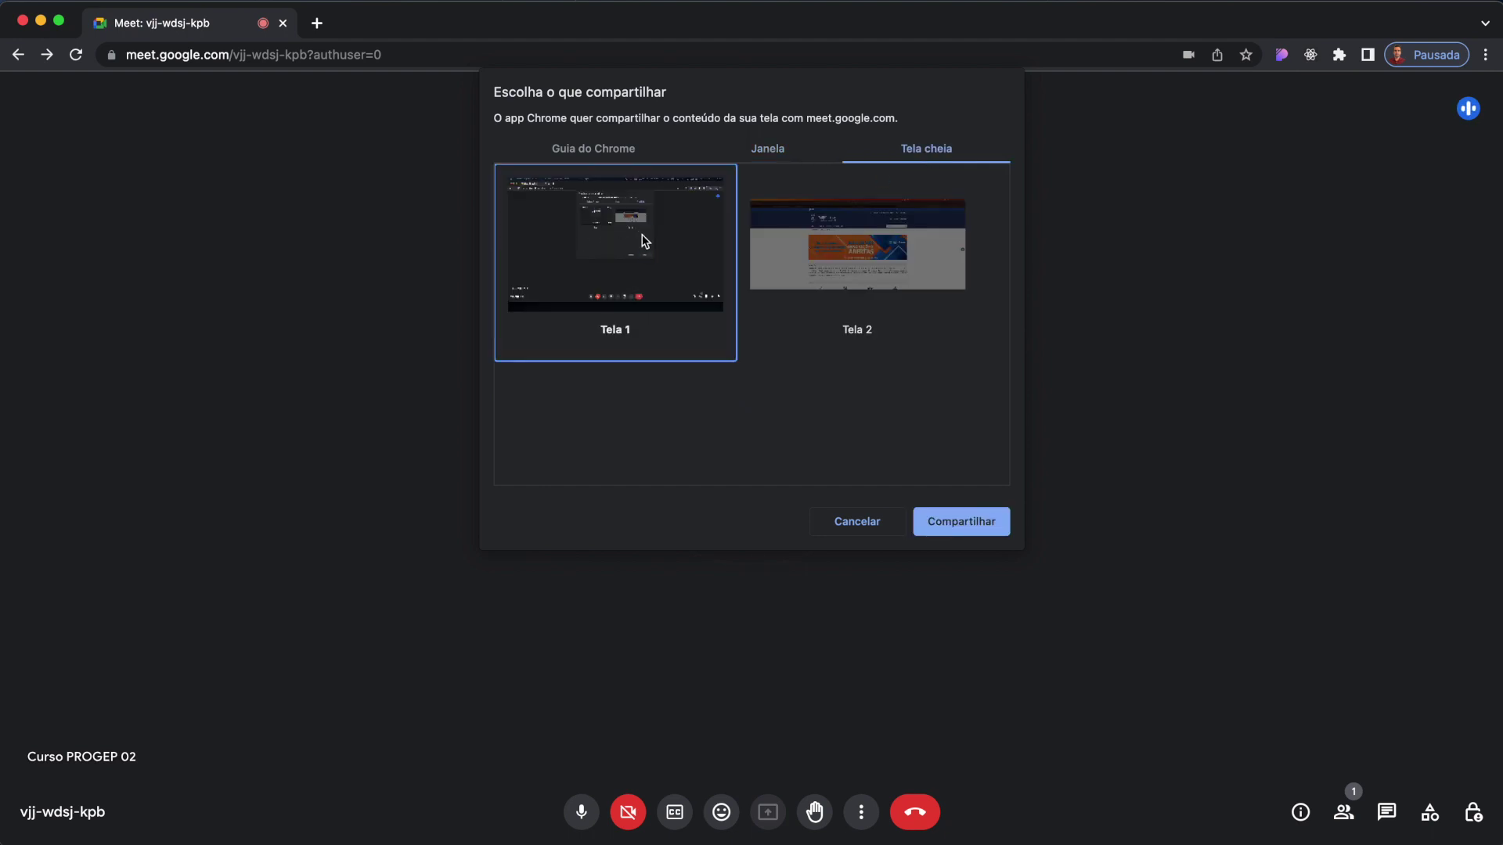
{"action": "left_click", "coordinate": [876, 267]}
{"action": "left_click", "coordinate": [640, 261]}
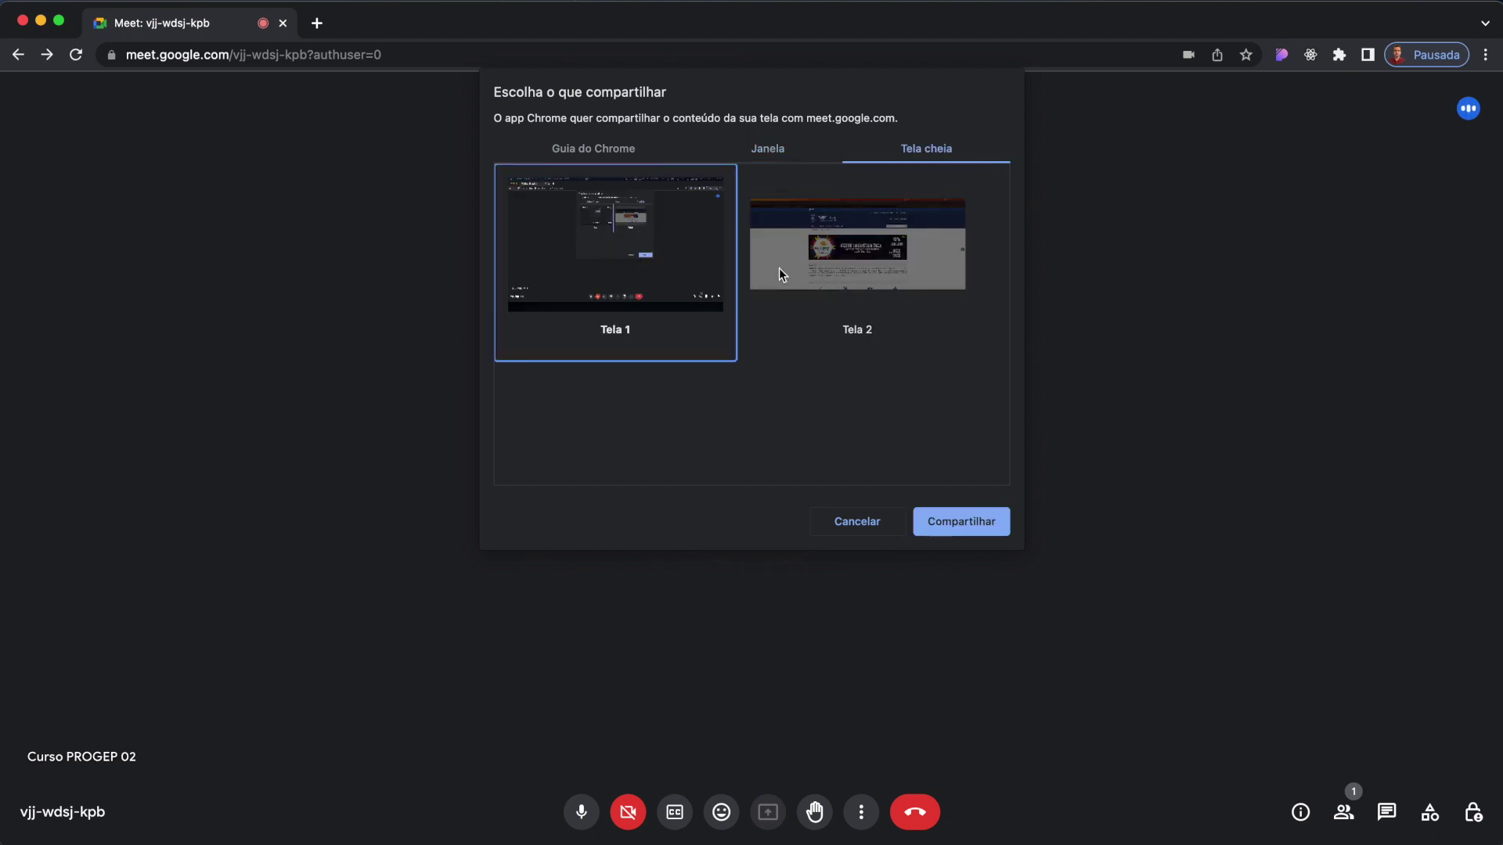
{"action": "left_click", "coordinate": [838, 271]}
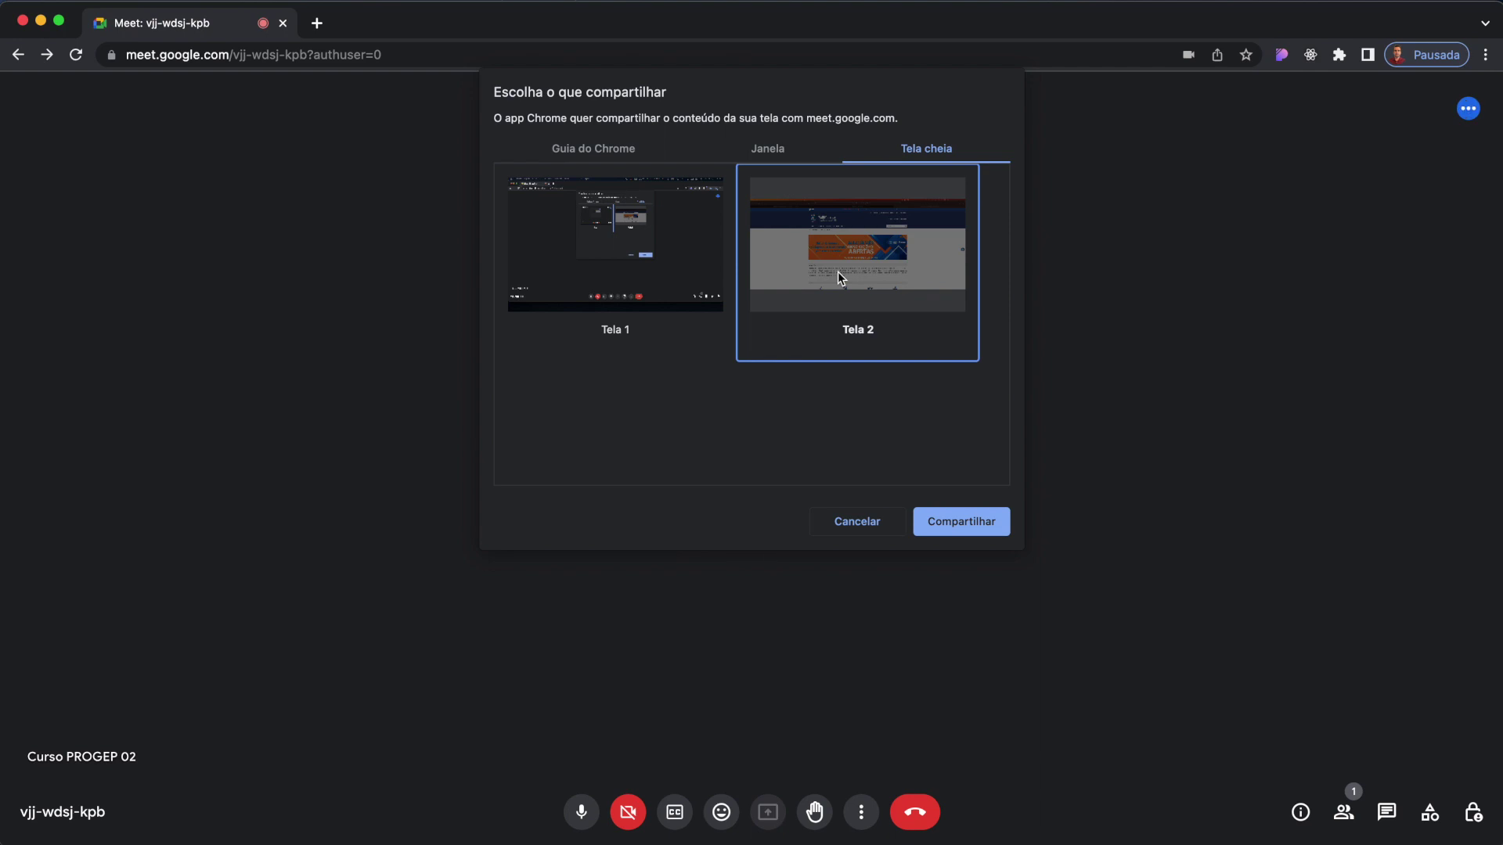
Share the UFSM – Universidade browser window in the meeting.
{"action": "left_click", "coordinate": [761, 151]}
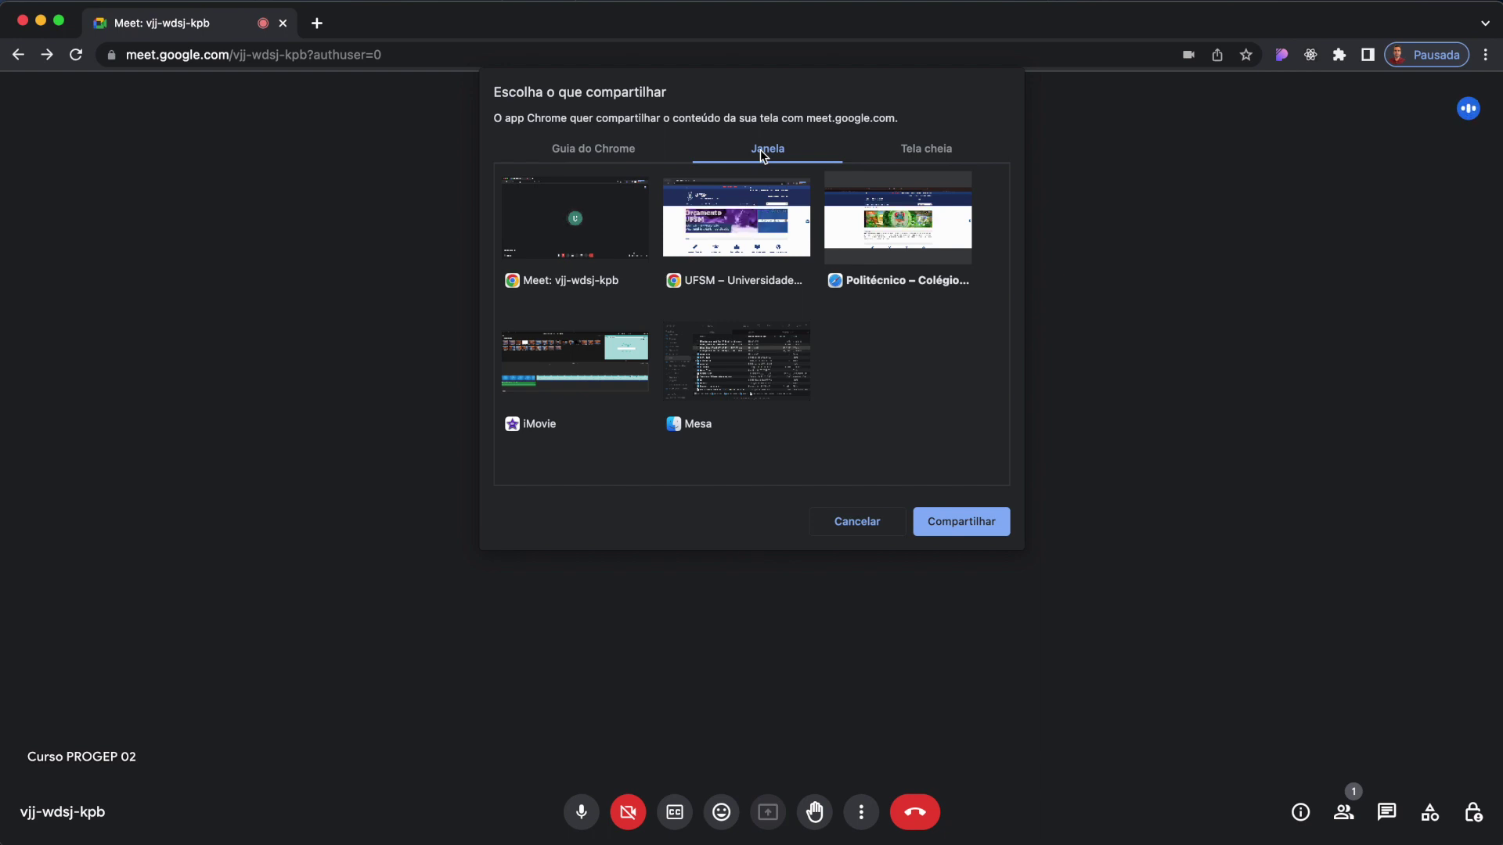
{"action": "left_click", "coordinate": [726, 231]}
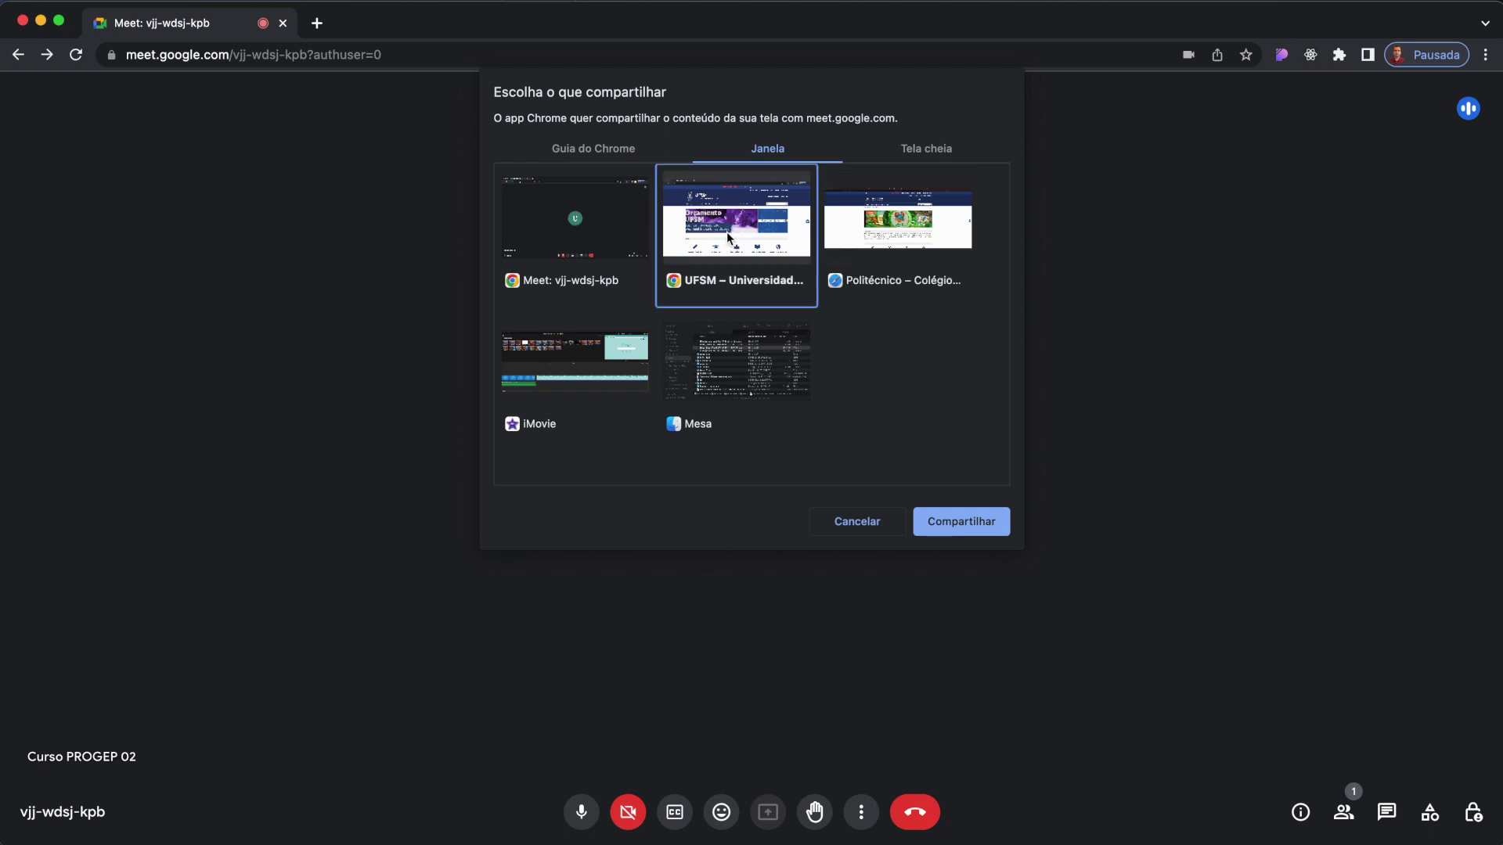
{"action": "left_click", "coordinate": [958, 523]}
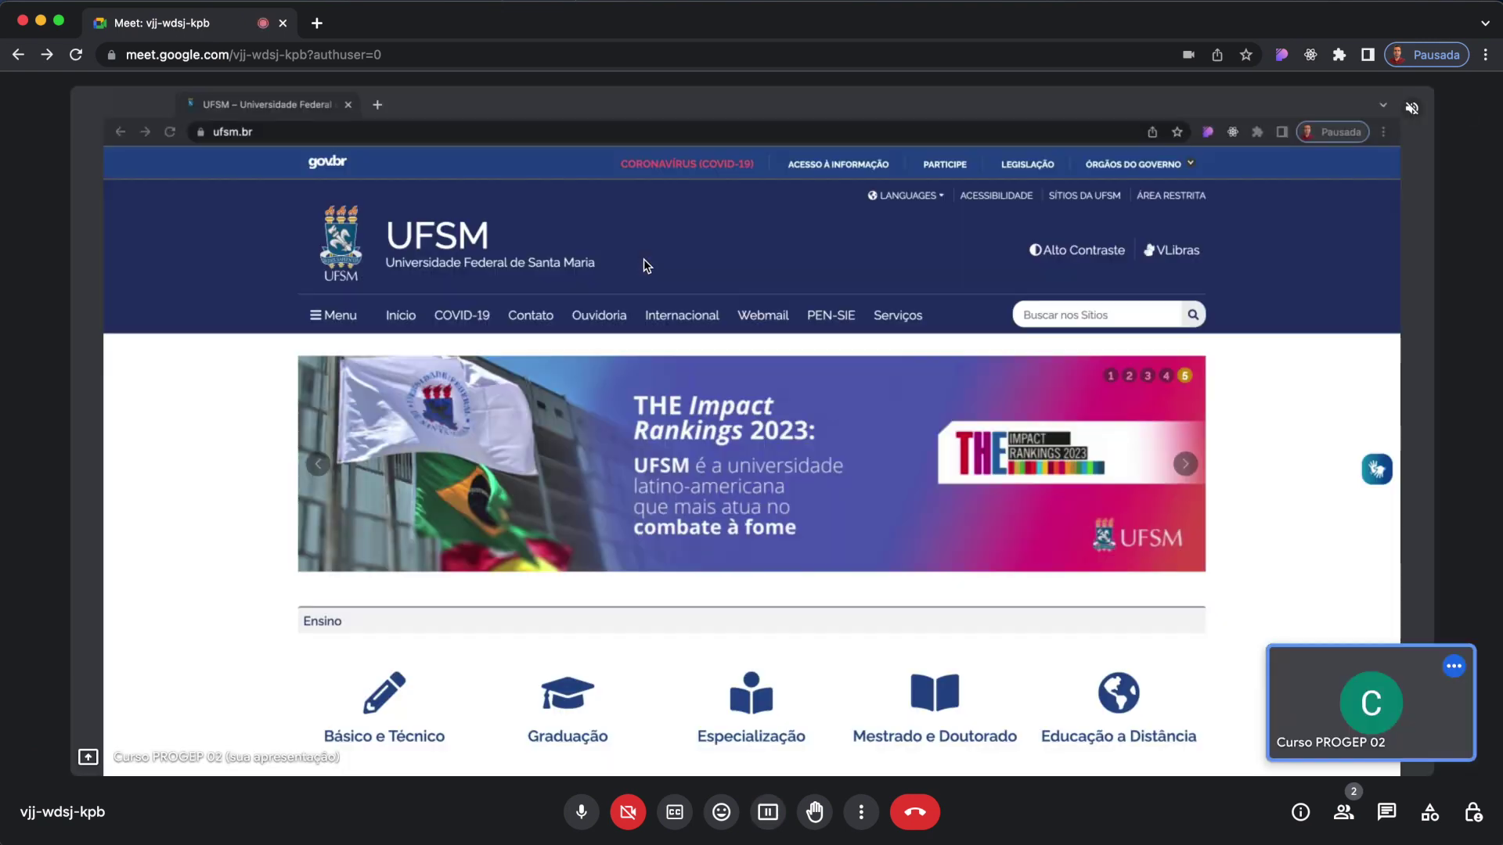
Switch to the shared UFSM window, narrow it to expose the Meet call behind it, and browse its homepage past the news list.
{"action": "key", "text": "super+Tab"}
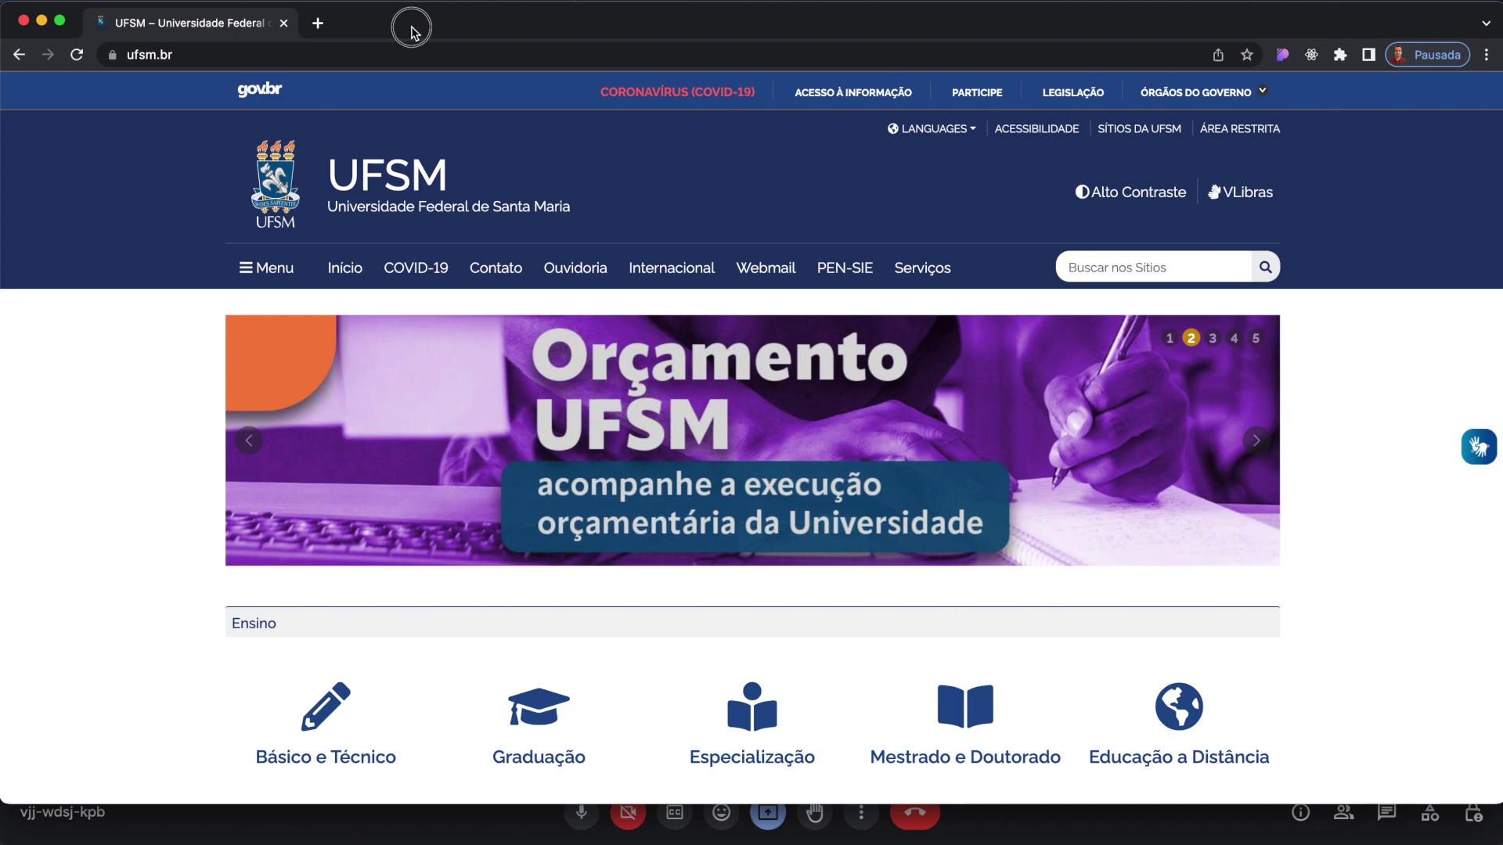
{"action": "left_click_drag", "start_coordinate": [409, 27], "coordinate": [416, 57]}
{"action": "left_click_drag", "start_coordinate": [7, 144], "coordinate": [691, 156]}
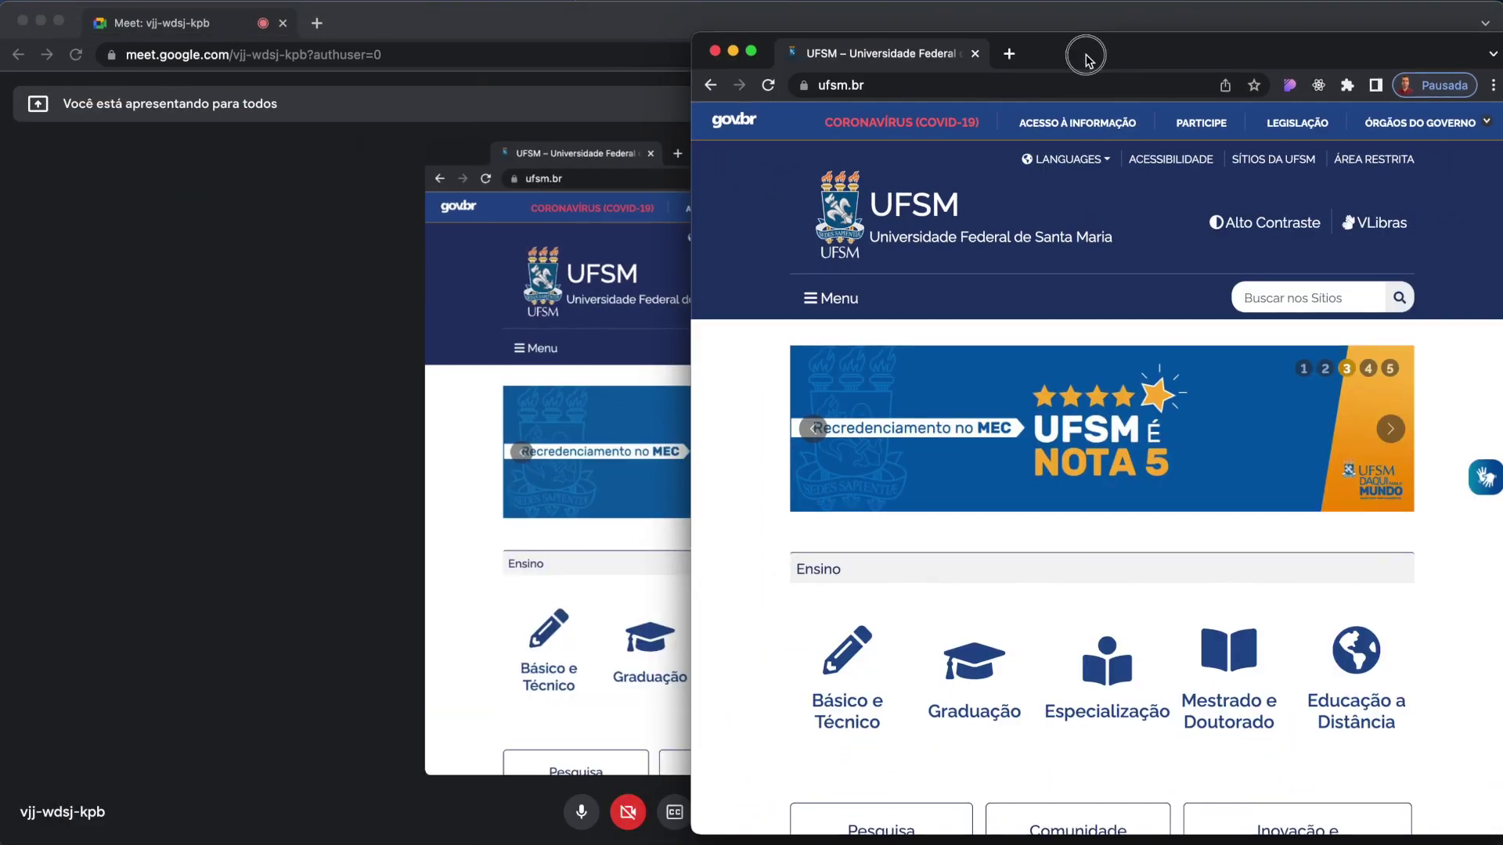
{"action": "left_click_drag", "start_coordinate": [1083, 54], "coordinate": [1031, 23]}
{"action": "scroll", "coordinate": [1054, 514], "scroll_direction": "down", "scroll_amount": 2}
{"action": "scroll", "coordinate": [1056, 514], "scroll_direction": "down", "scroll_amount": 18}
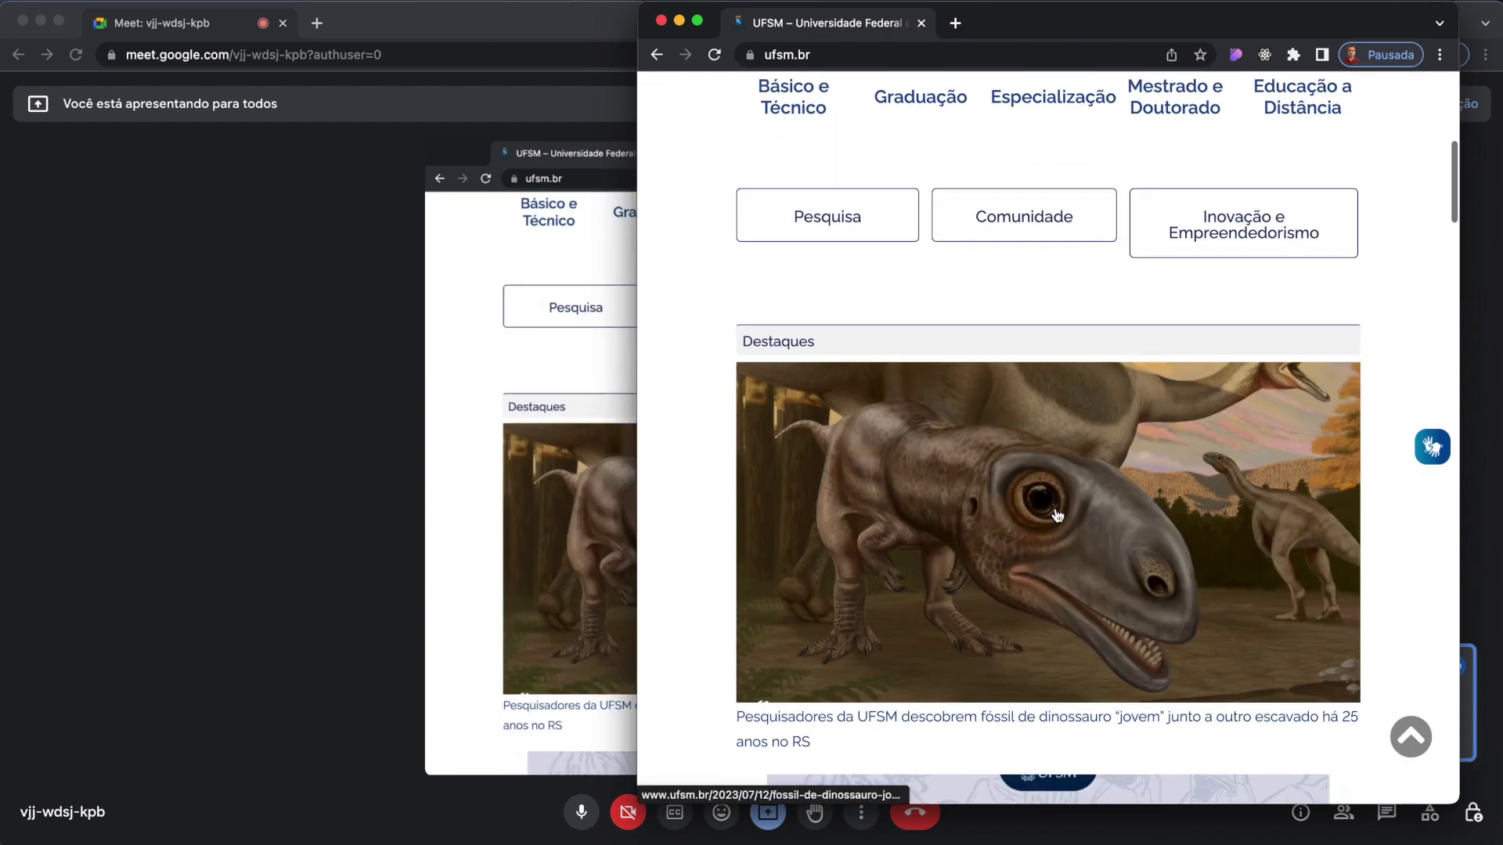
{"action": "scroll", "coordinate": [1057, 514], "scroll_direction": "down", "scroll_amount": 10}
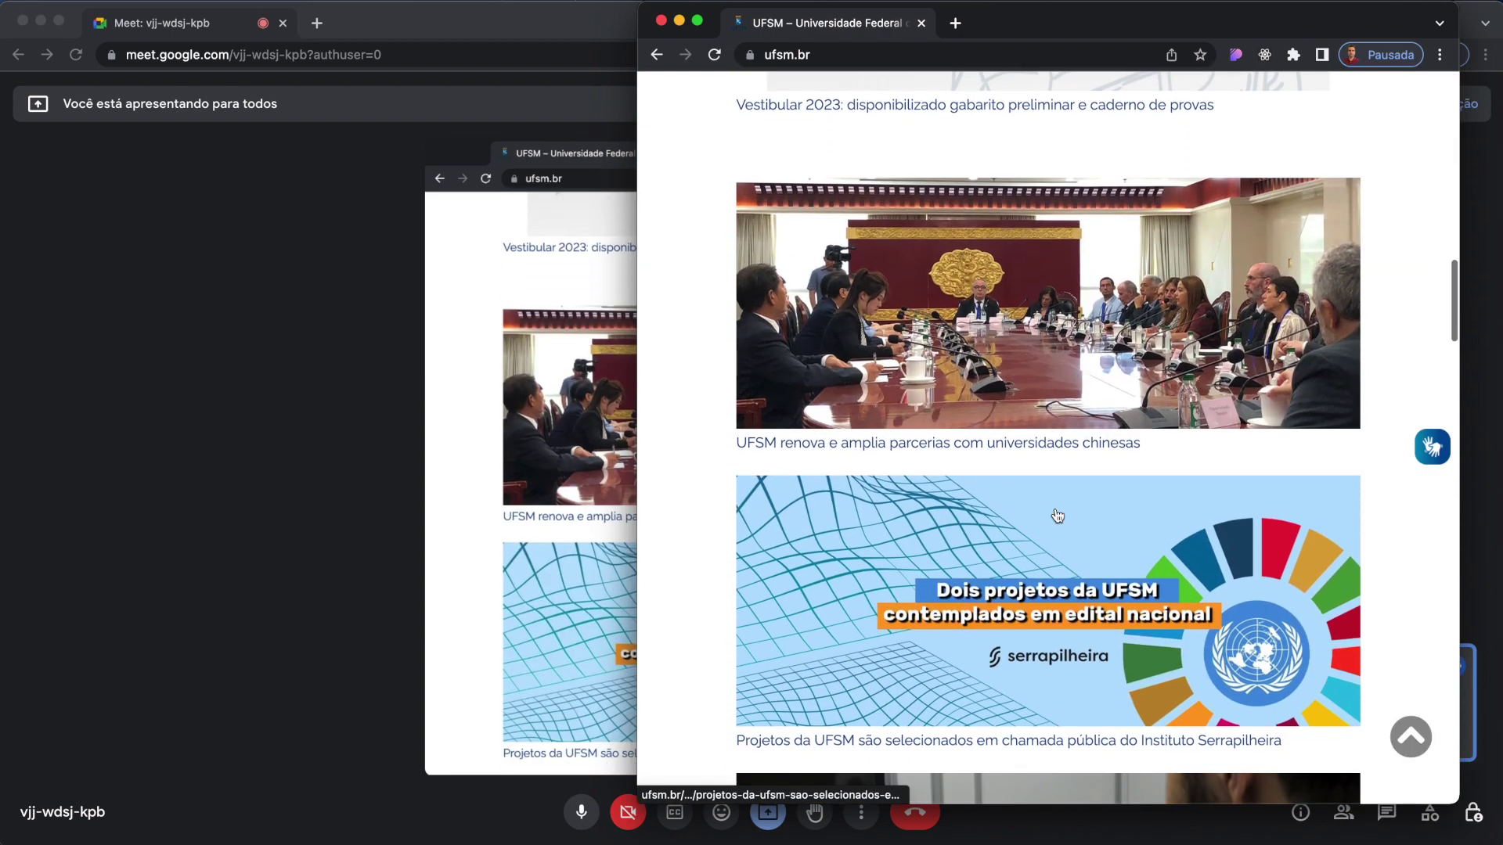
{"action": "scroll", "coordinate": [1013, 638], "scroll_direction": "down", "scroll_amount": 4}
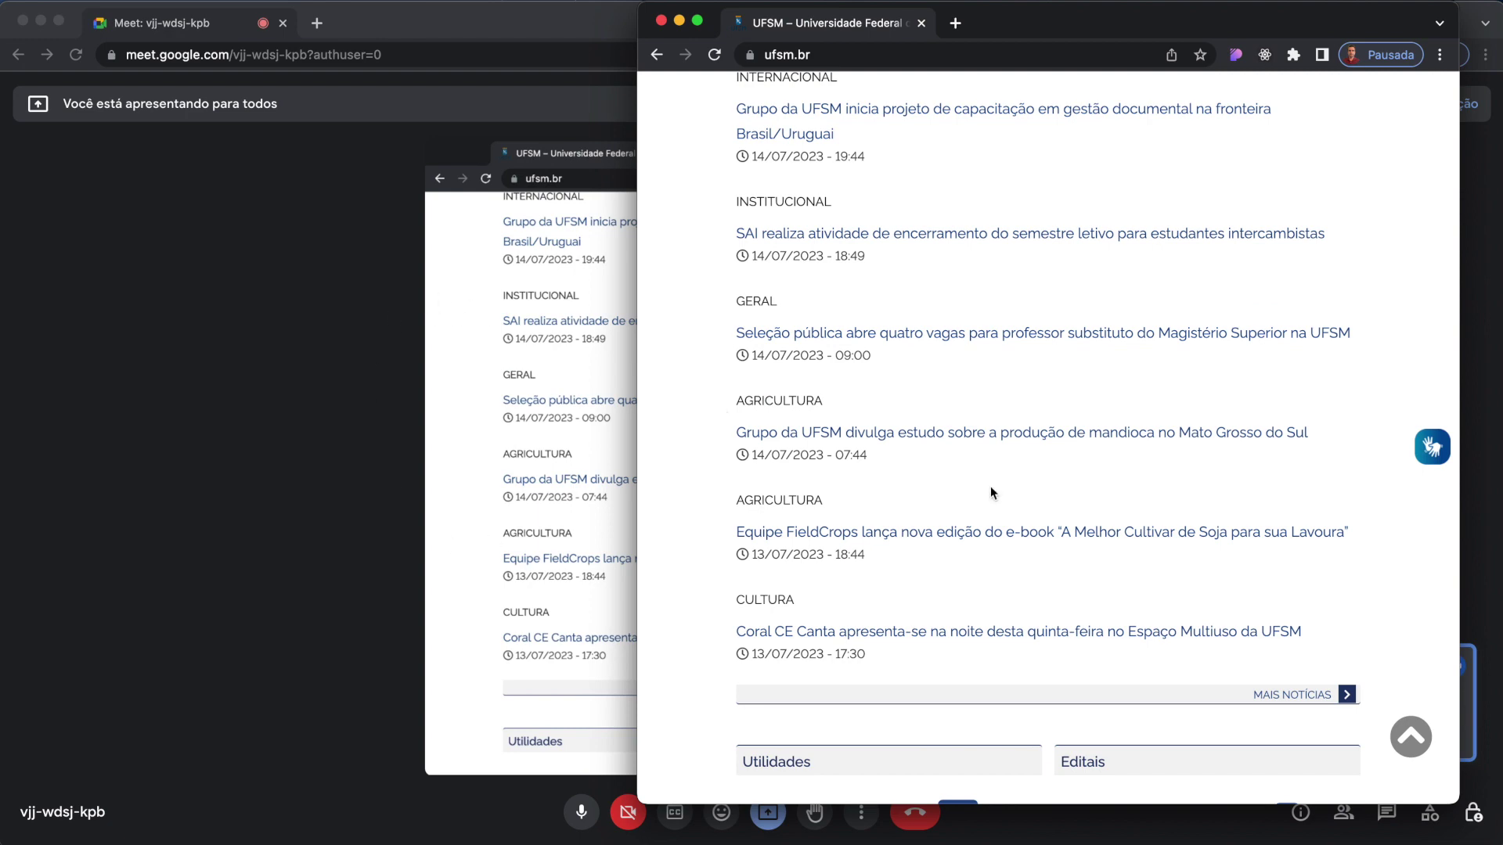
{"action": "scroll", "coordinate": [991, 492], "scroll_direction": "down", "scroll_amount": 3}
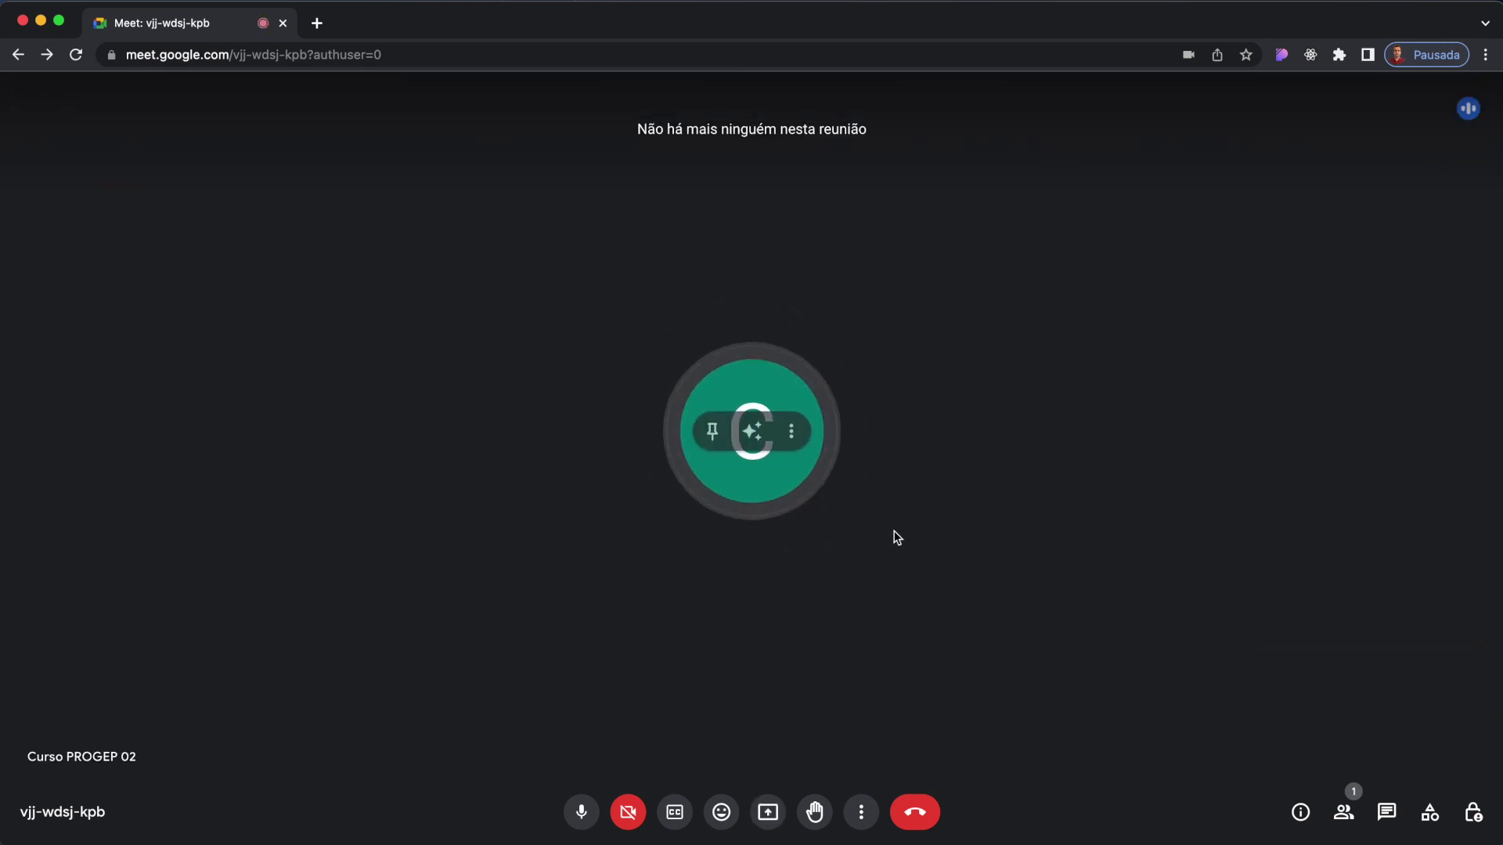
Present the entire second screen, Tela 2, in the meeting.
{"action": "left_click", "coordinate": [770, 813]}
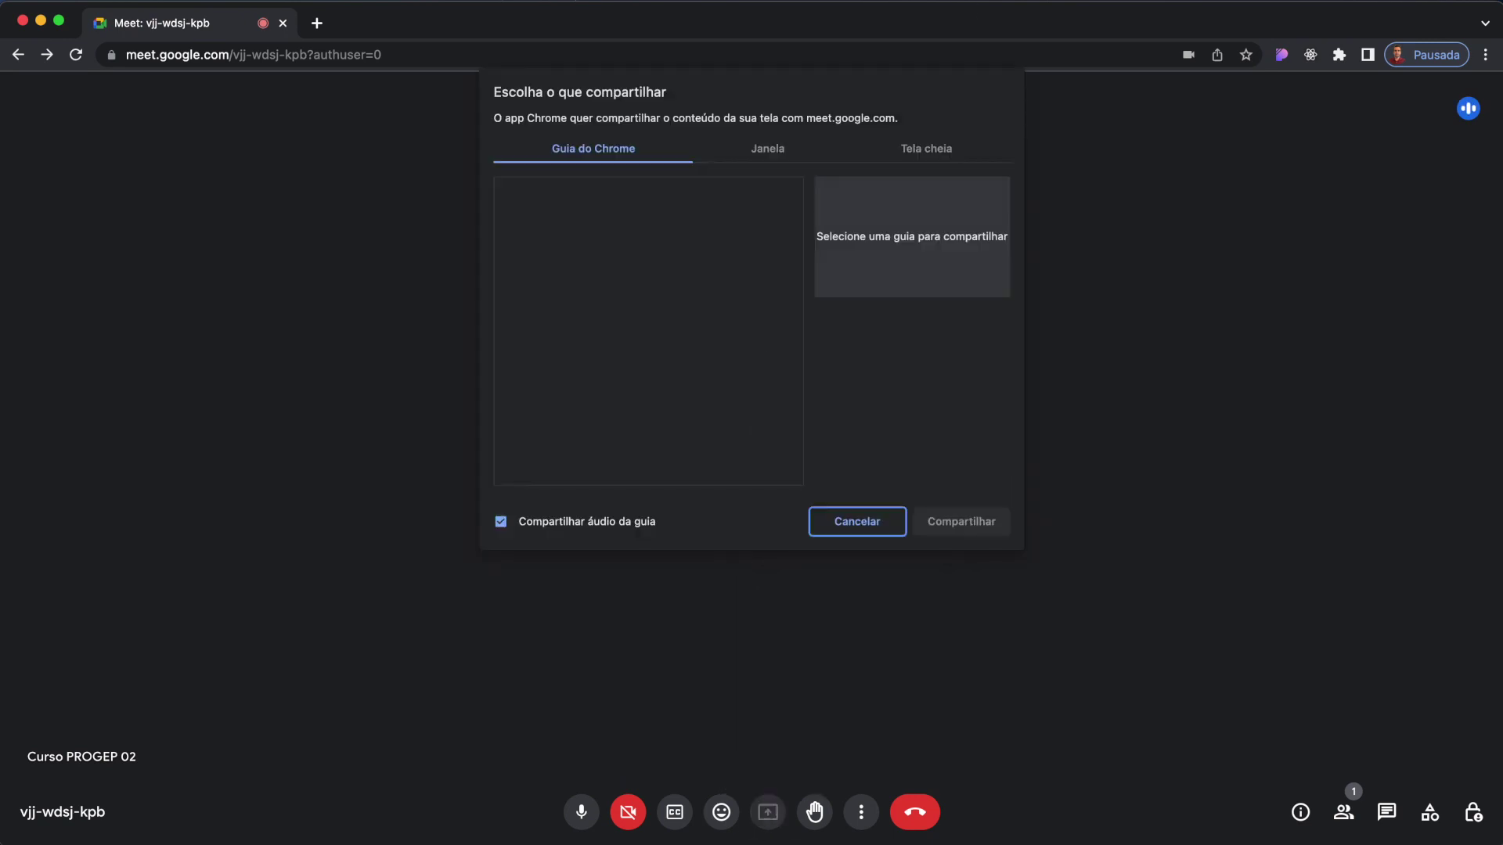
{"action": "left_click", "coordinate": [926, 150]}
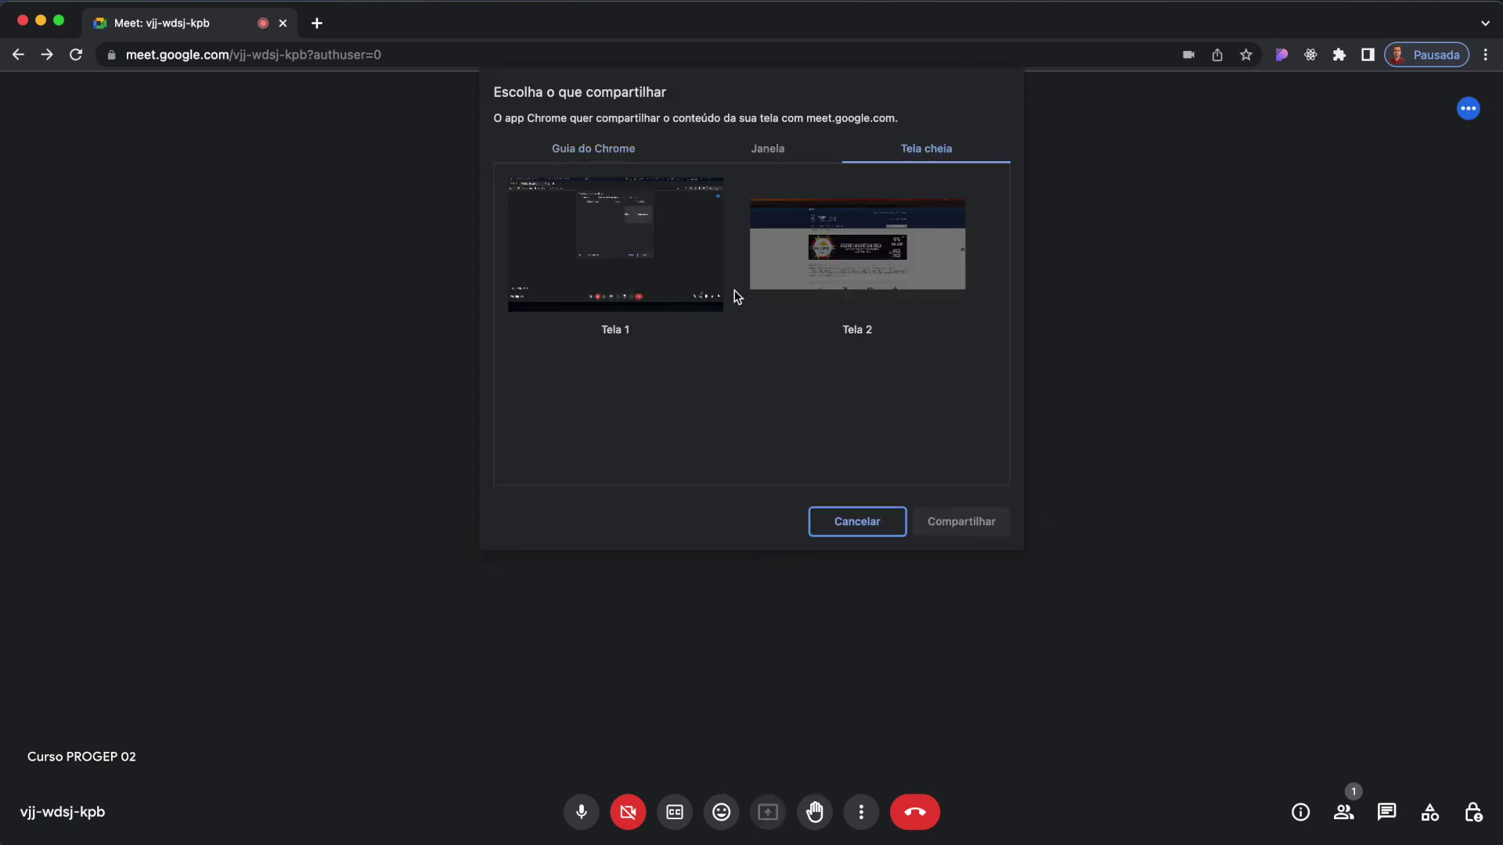
{"action": "left_click", "coordinate": [860, 273]}
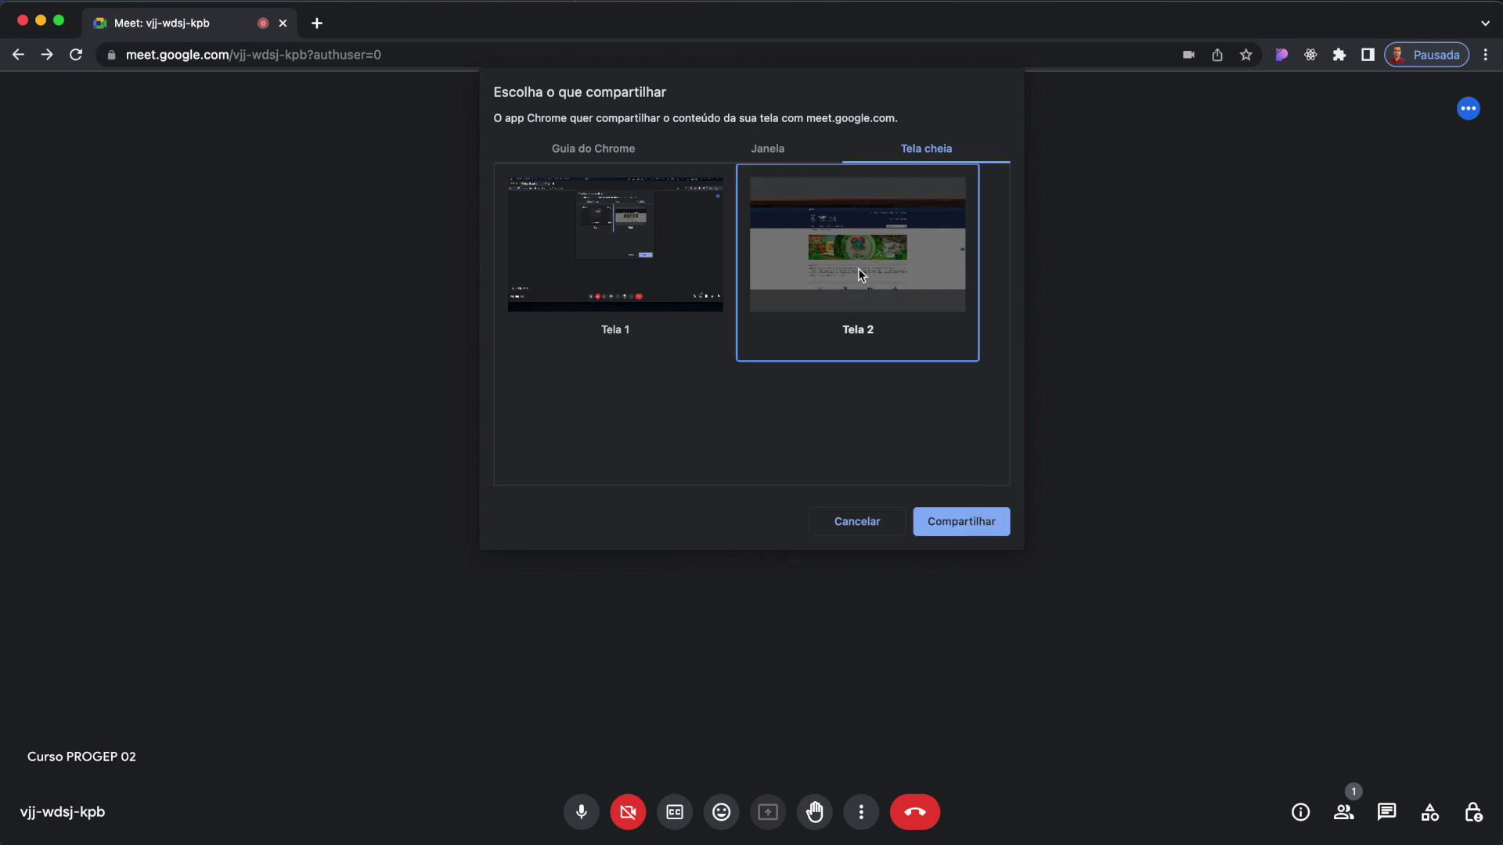
{"action": "left_click", "coordinate": [951, 528]}
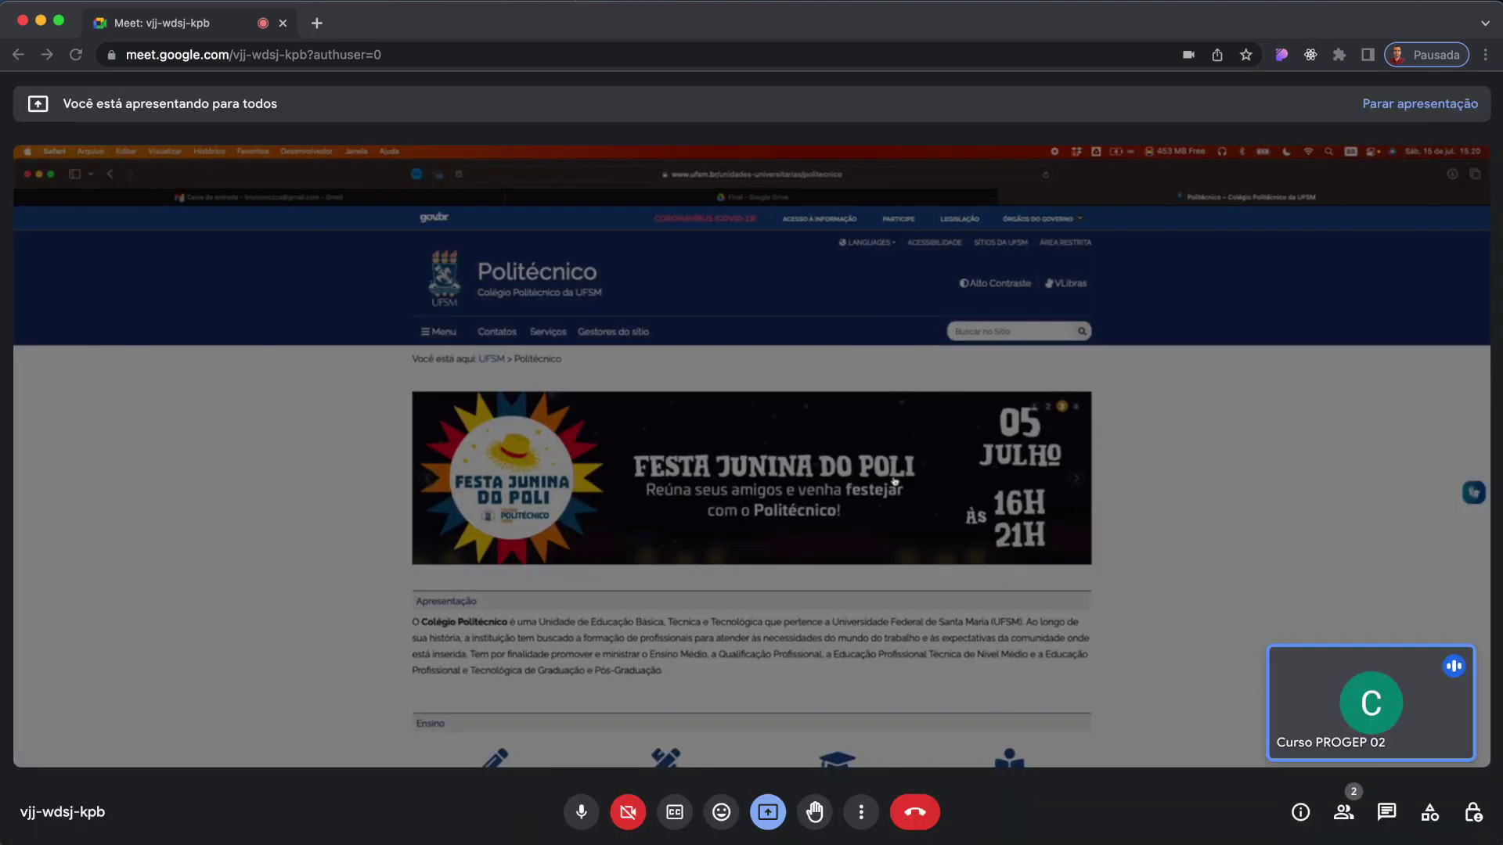
Browse the Politécnico page on the shared screen down to its footer and back to the banner.
{"action": "scroll", "coordinate": [895, 481], "scroll_direction": "down", "scroll_amount": 5}
{"action": "scroll", "coordinate": [764, 532], "scroll_direction": "down", "scroll_amount": 2}
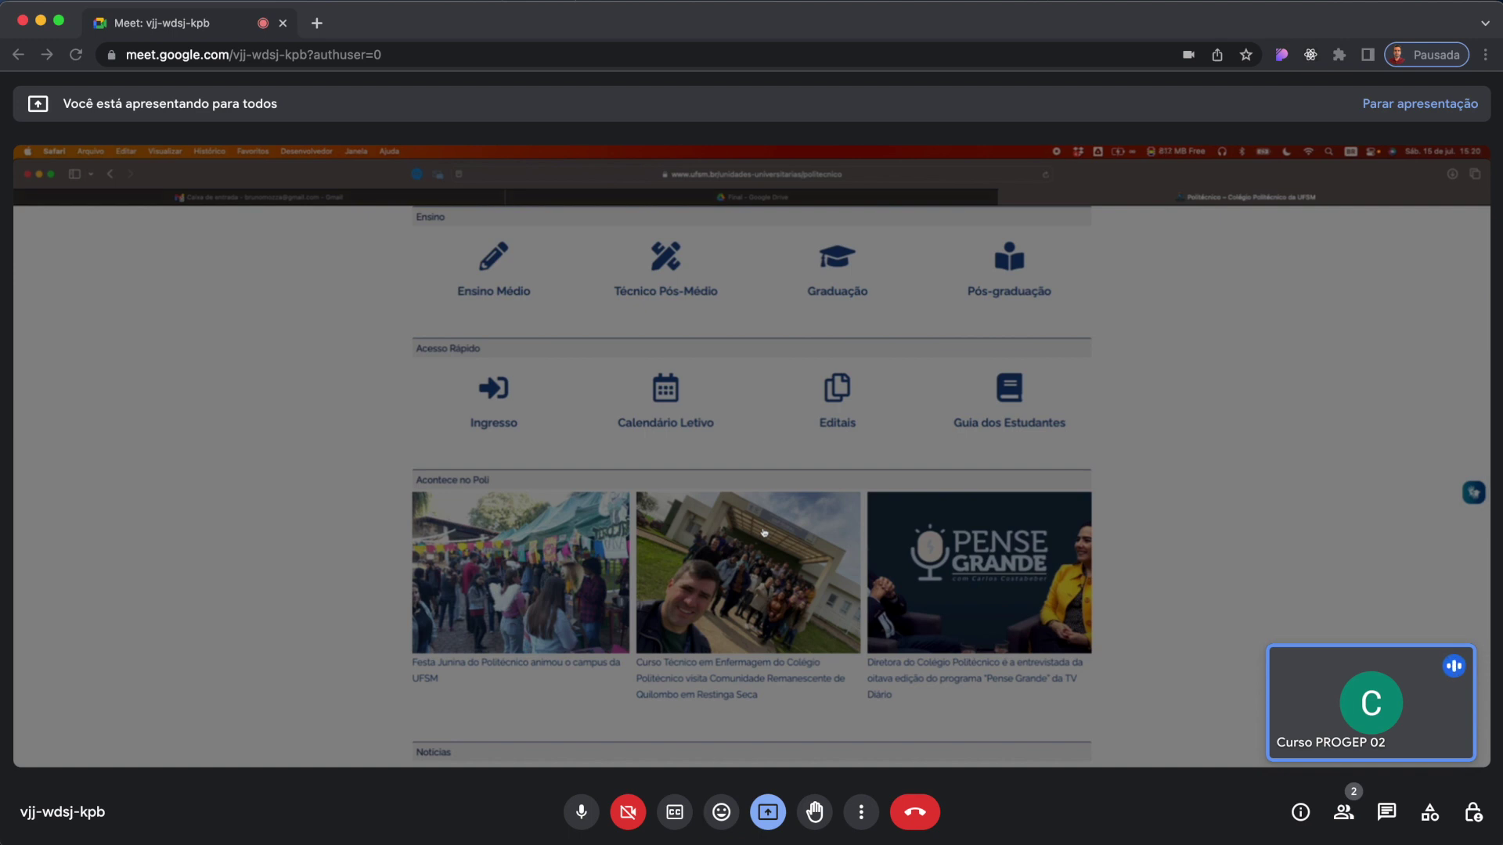
{"action": "scroll", "coordinate": [764, 533], "scroll_direction": "down", "scroll_amount": 1}
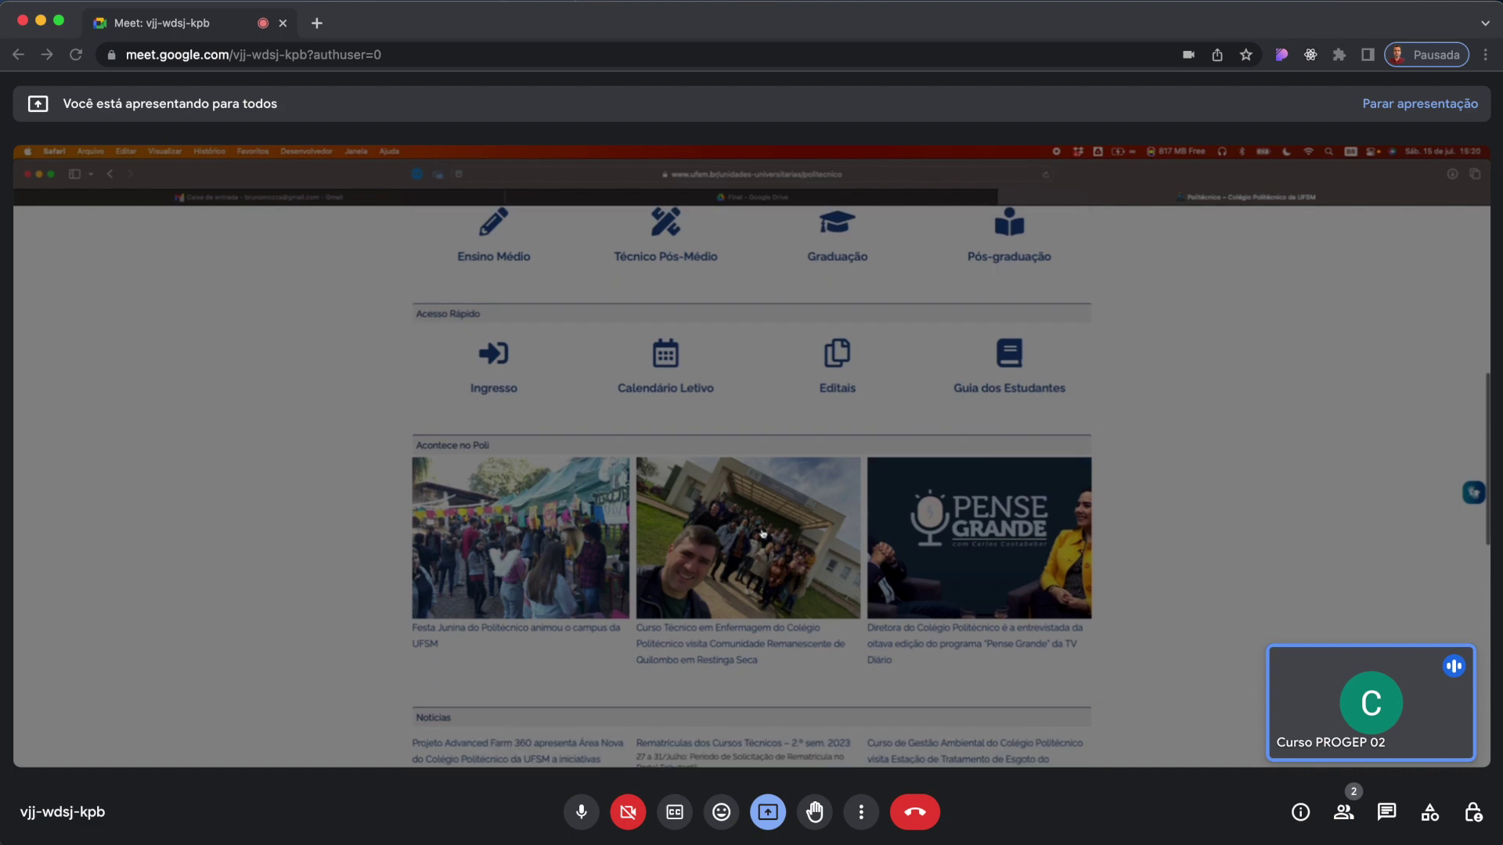
{"action": "scroll", "coordinate": [763, 534], "scroll_direction": "down", "scroll_amount": 3}
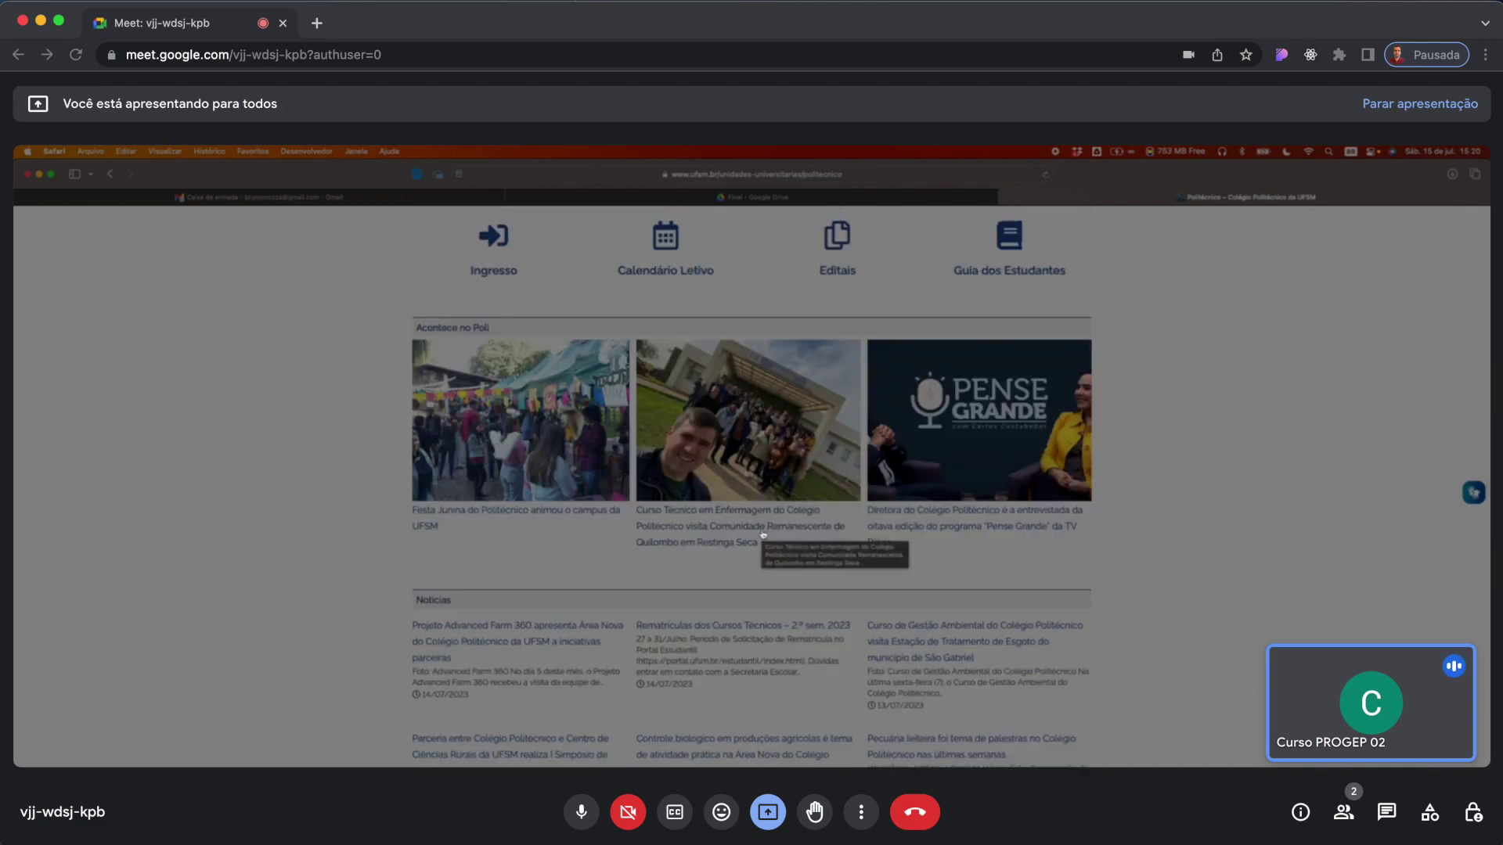
{"action": "scroll", "coordinate": [758, 534], "scroll_direction": "down", "scroll_amount": 5}
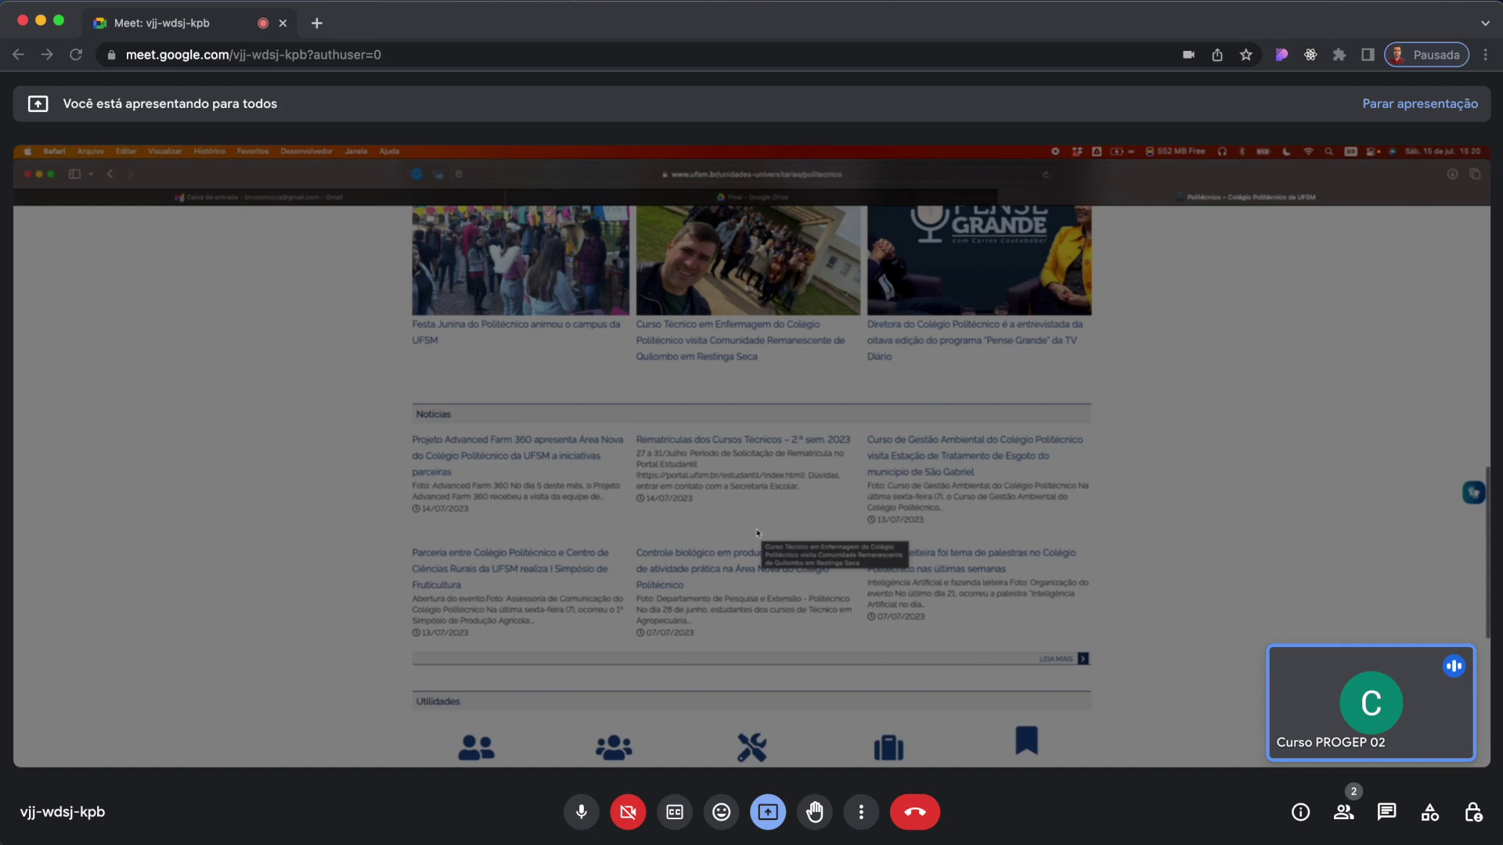
{"action": "scroll", "coordinate": [717, 535], "scroll_direction": "down", "scroll_amount": 2}
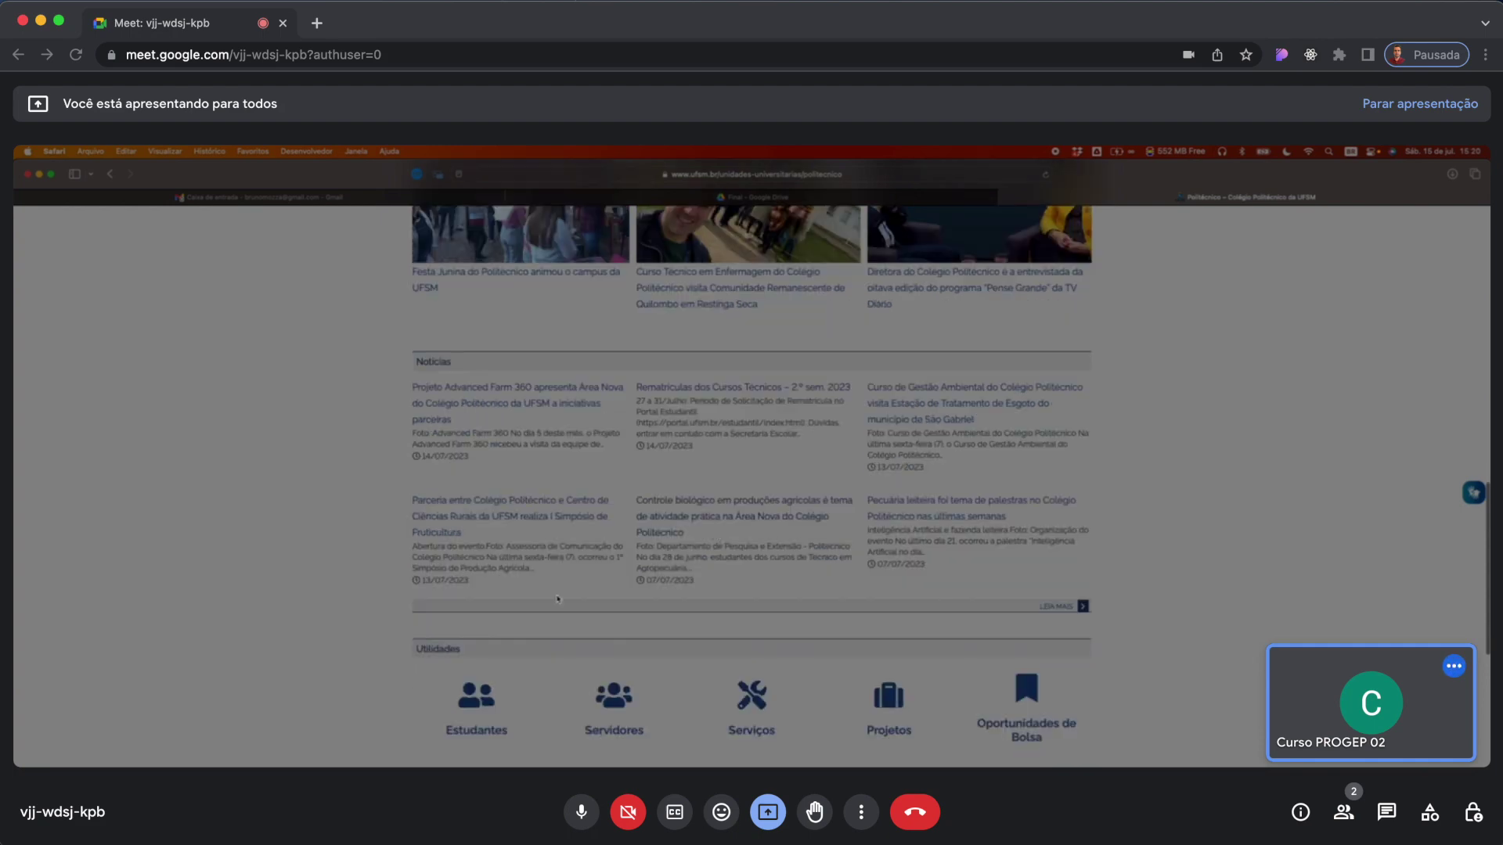
{"action": "scroll", "coordinate": [732, 570], "scroll_direction": "down", "scroll_amount": 6}
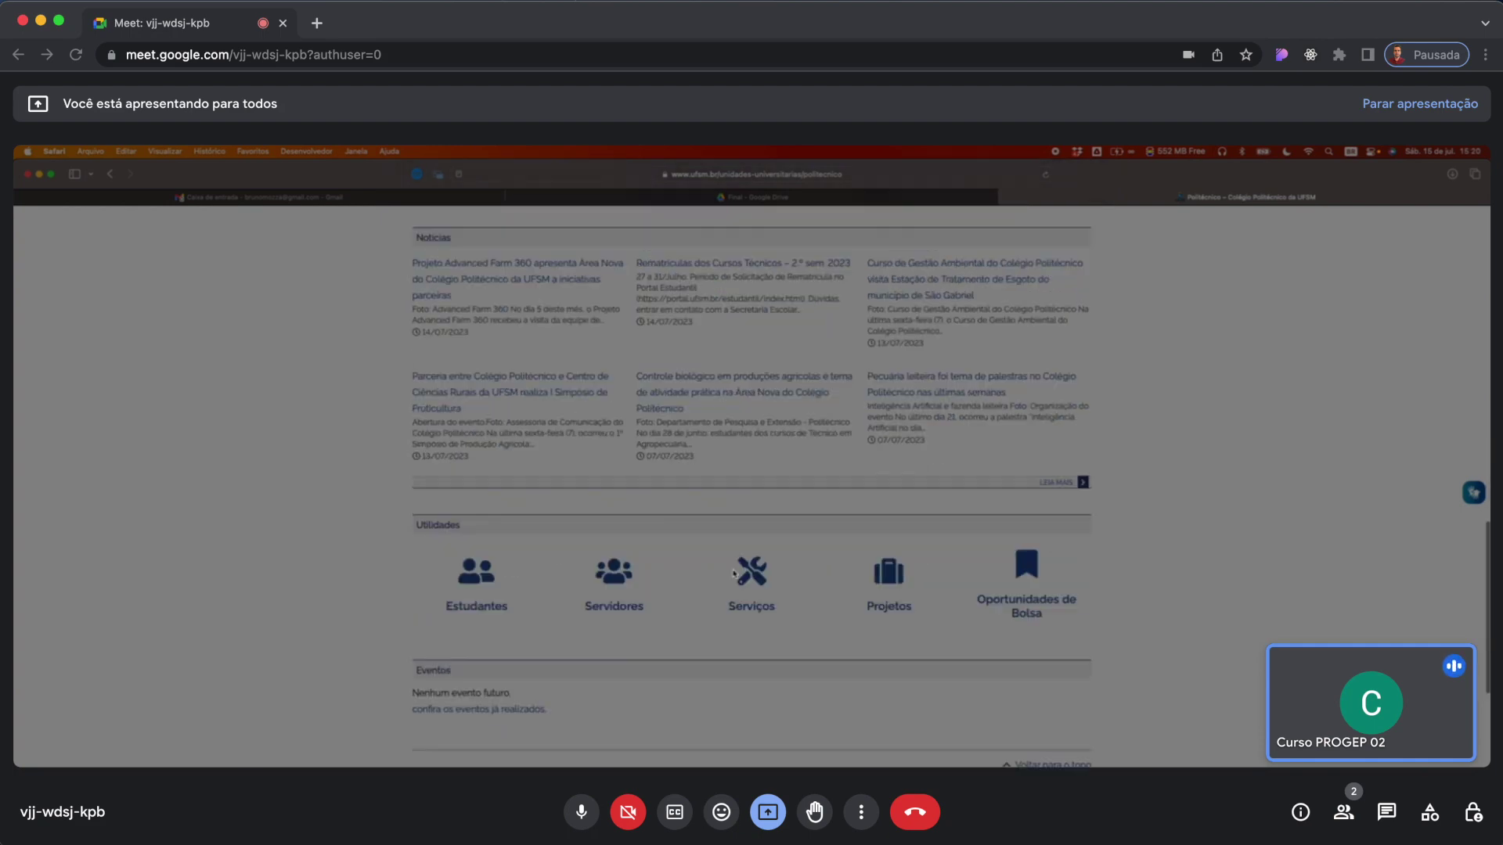
{"action": "scroll", "coordinate": [734, 576], "scroll_direction": "down", "scroll_amount": 4}
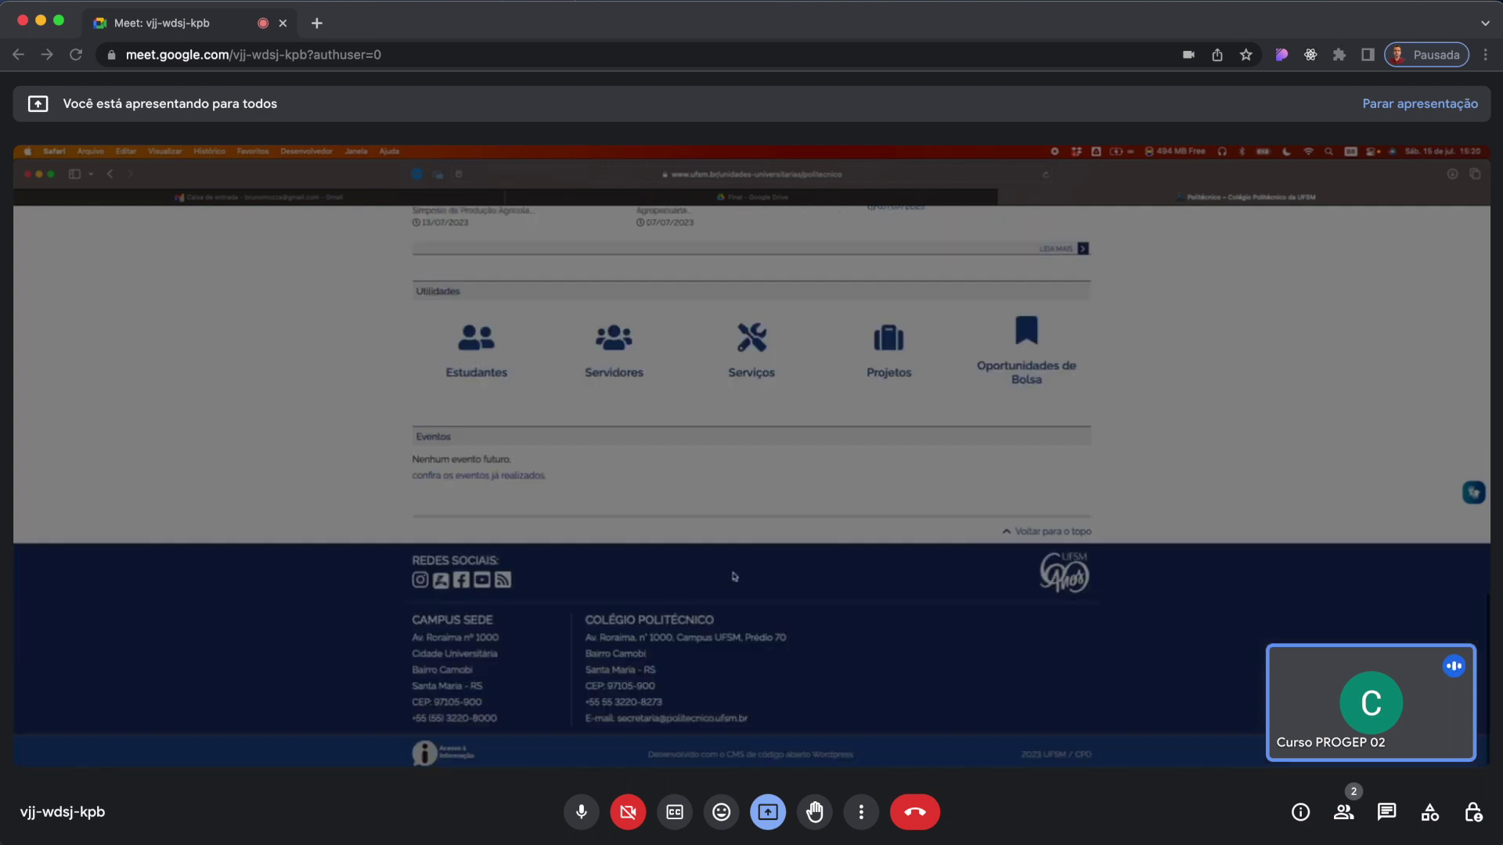
{"action": "scroll", "coordinate": [734, 577], "scroll_direction": "up", "scroll_amount": 15}
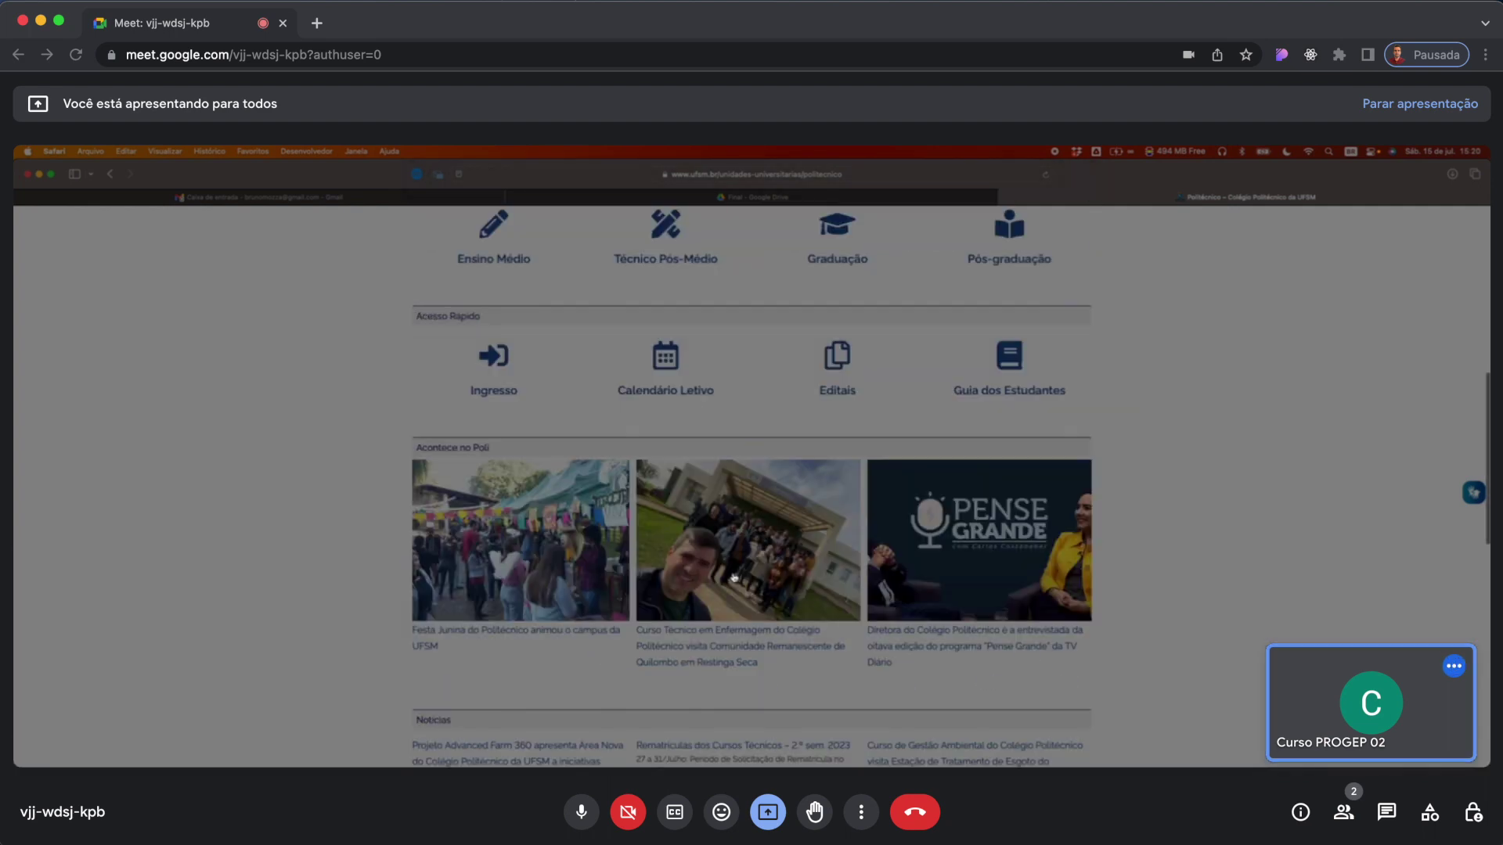
{"action": "scroll", "coordinate": [734, 578], "scroll_direction": "up", "scroll_amount": 15}
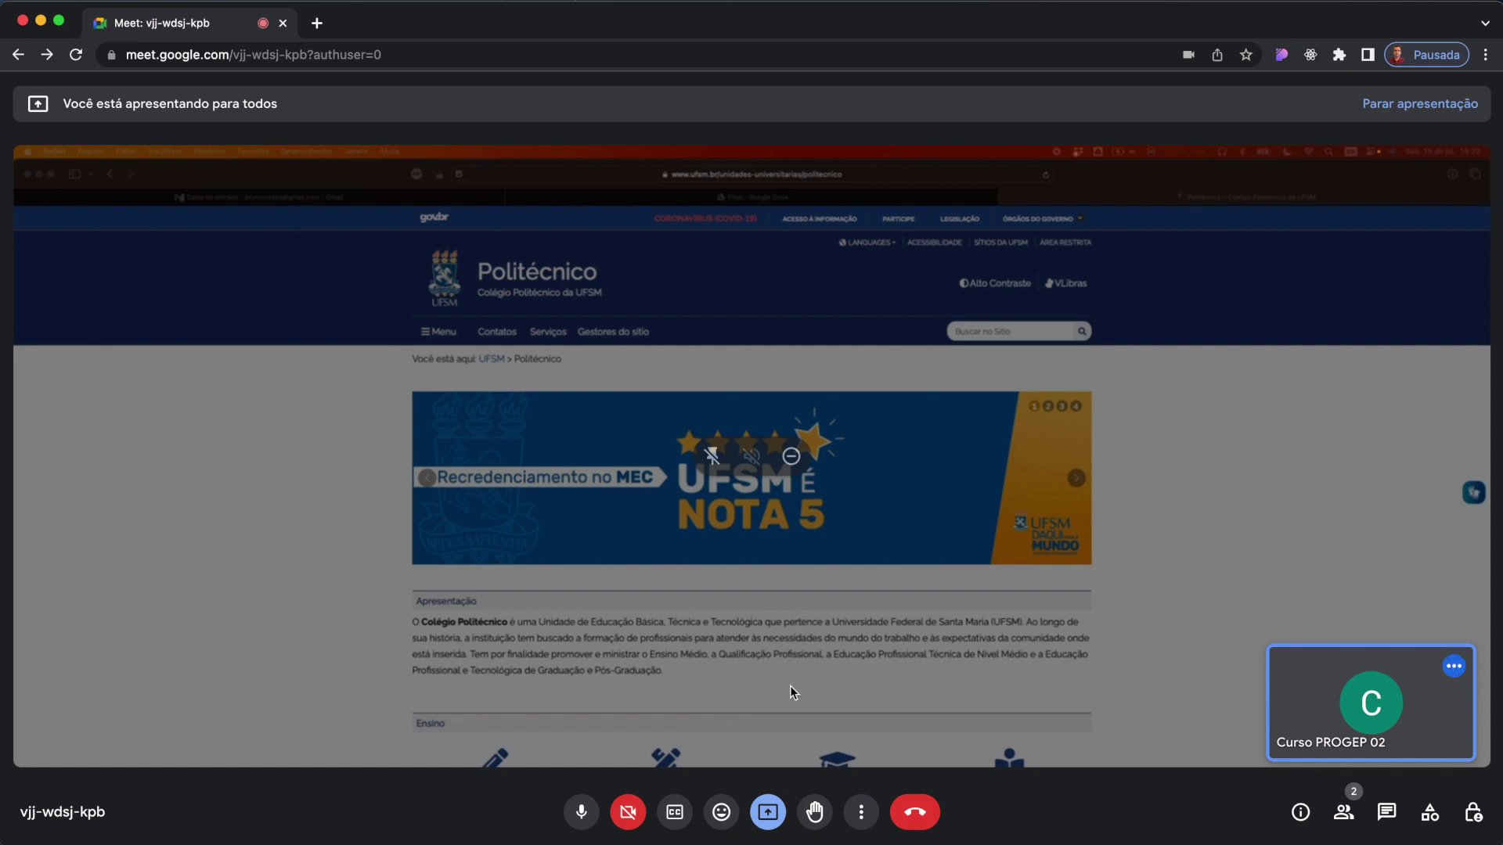
Stop presenting the screen and raise a hand in the meeting.
{"action": "left_click", "coordinate": [766, 819]}
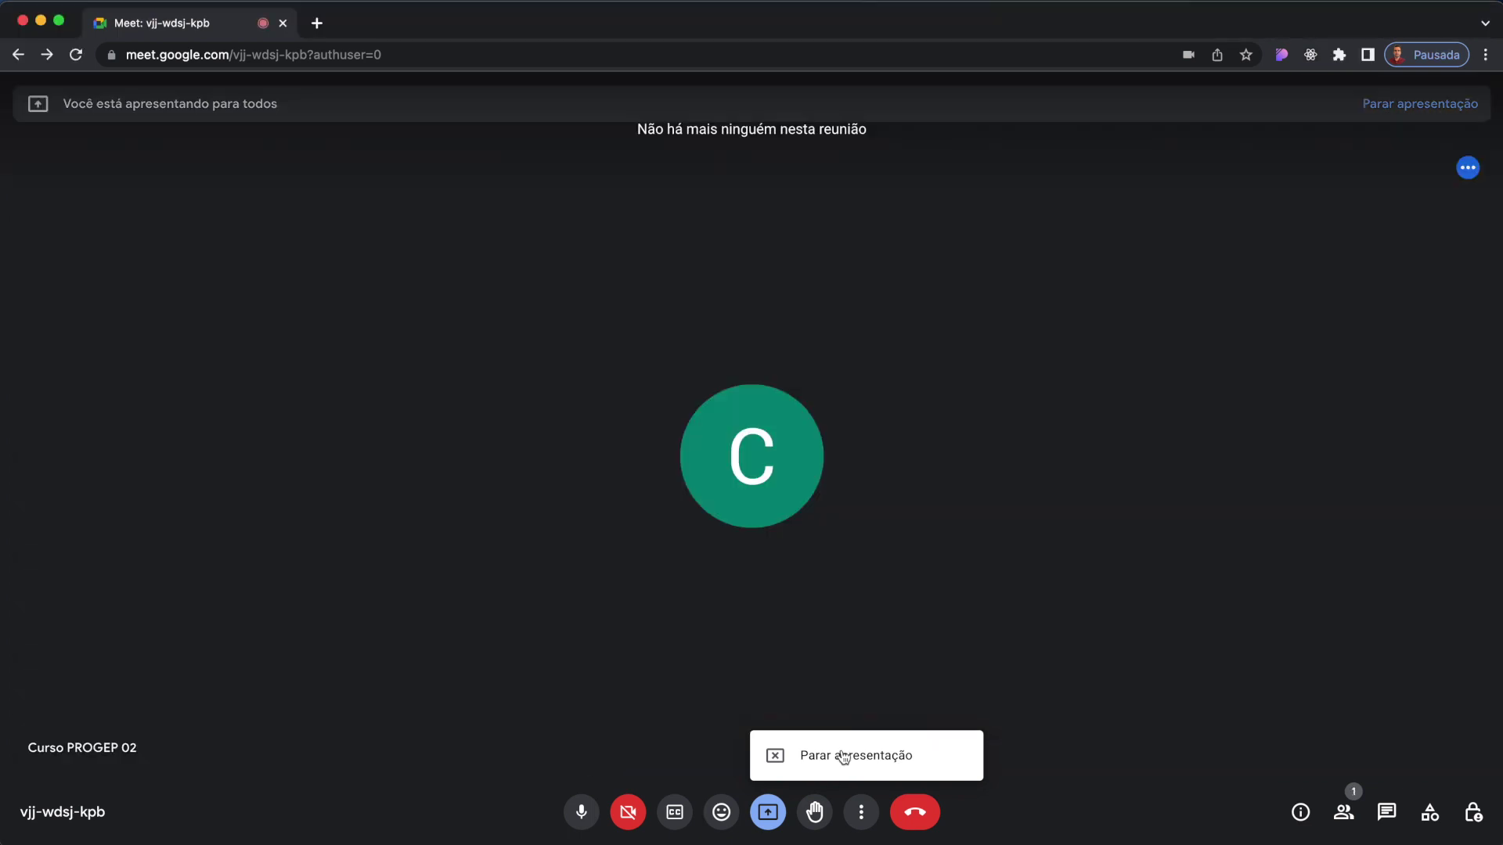
{"action": "left_click", "coordinate": [843, 756]}
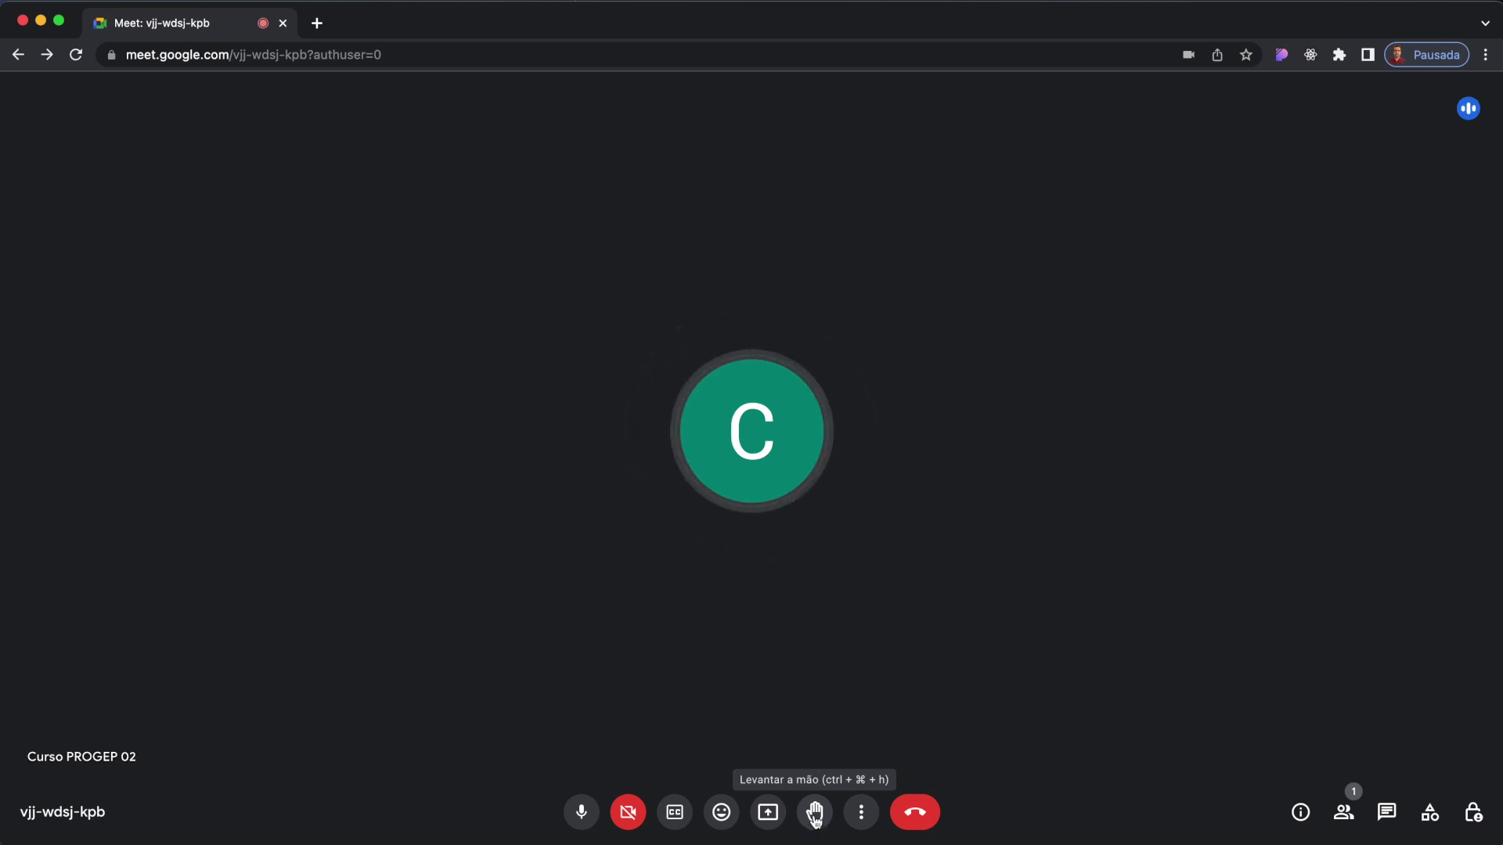
{"action": "left_click", "coordinate": [815, 816]}
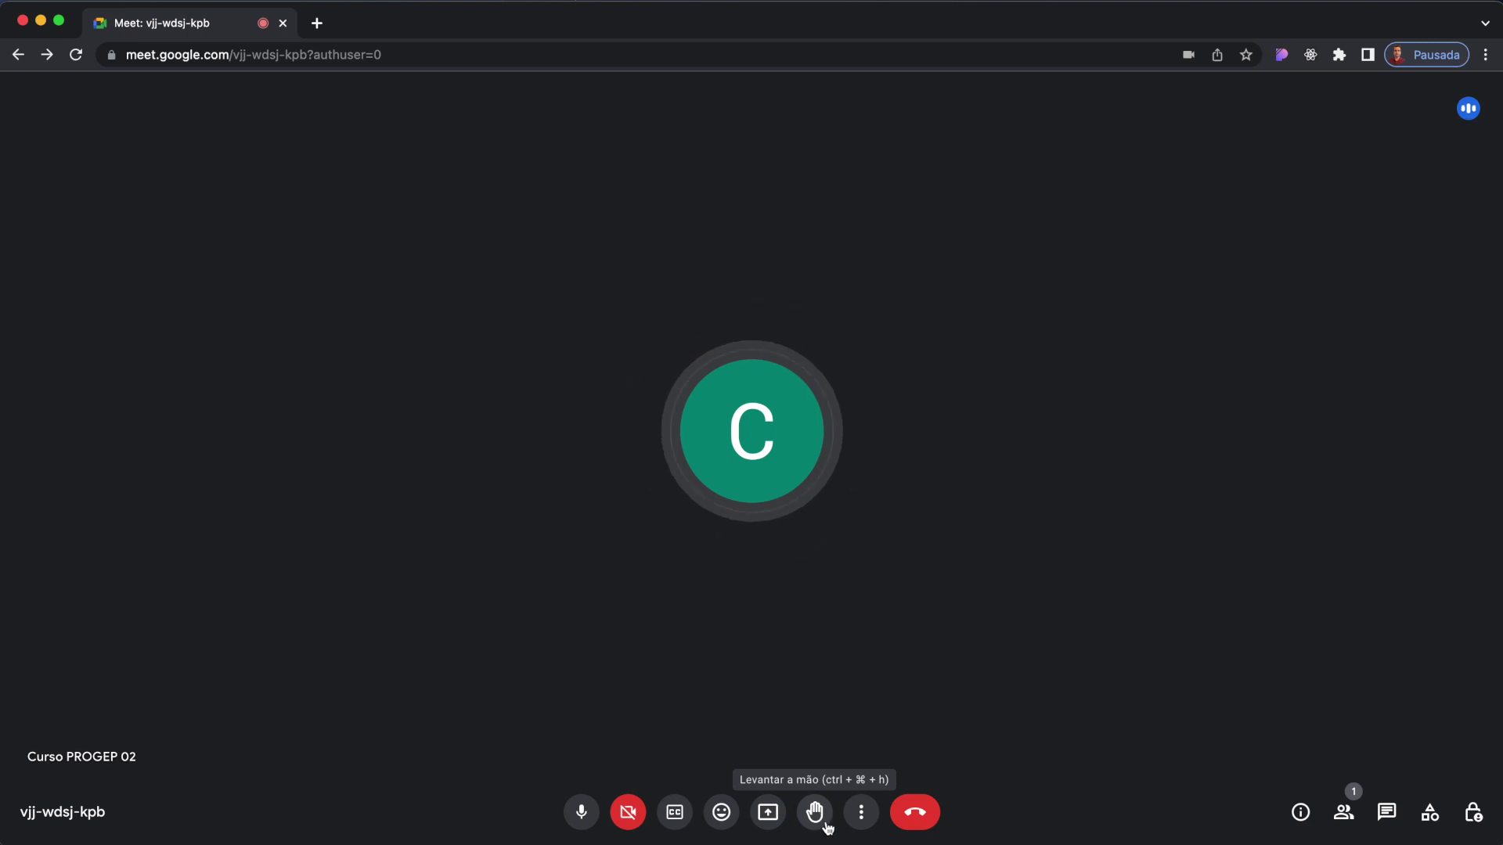
Open a new interactive whiteboard for the meeting, check its entry in the Meet call, and return to the Jamboard.
{"action": "mouse_move", "coordinate": [1013, 570]}
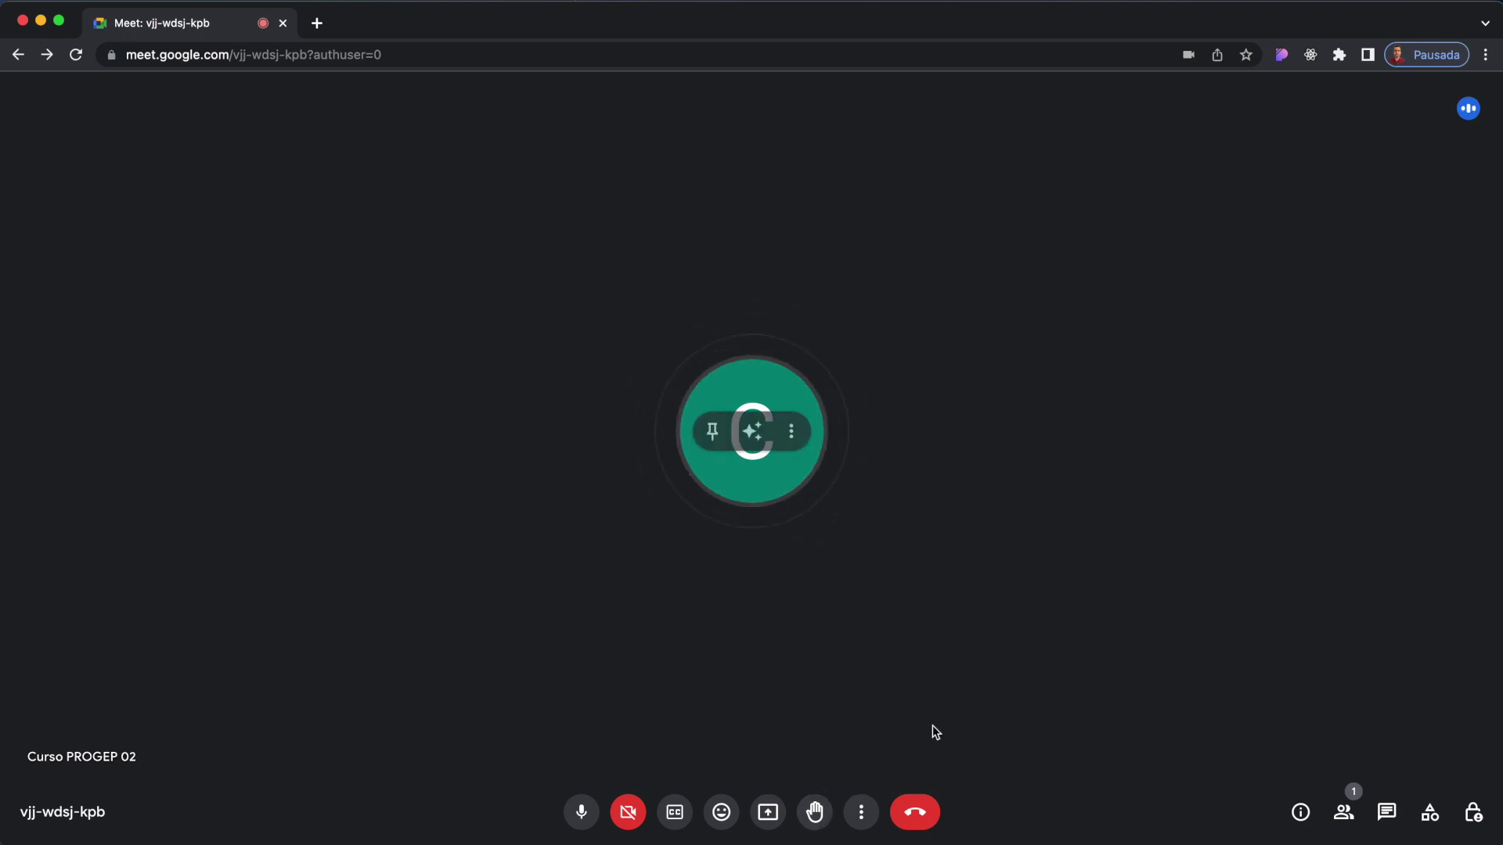
{"action": "mouse_move", "coordinate": [881, 750]}
{"action": "left_click", "coordinate": [863, 811]}
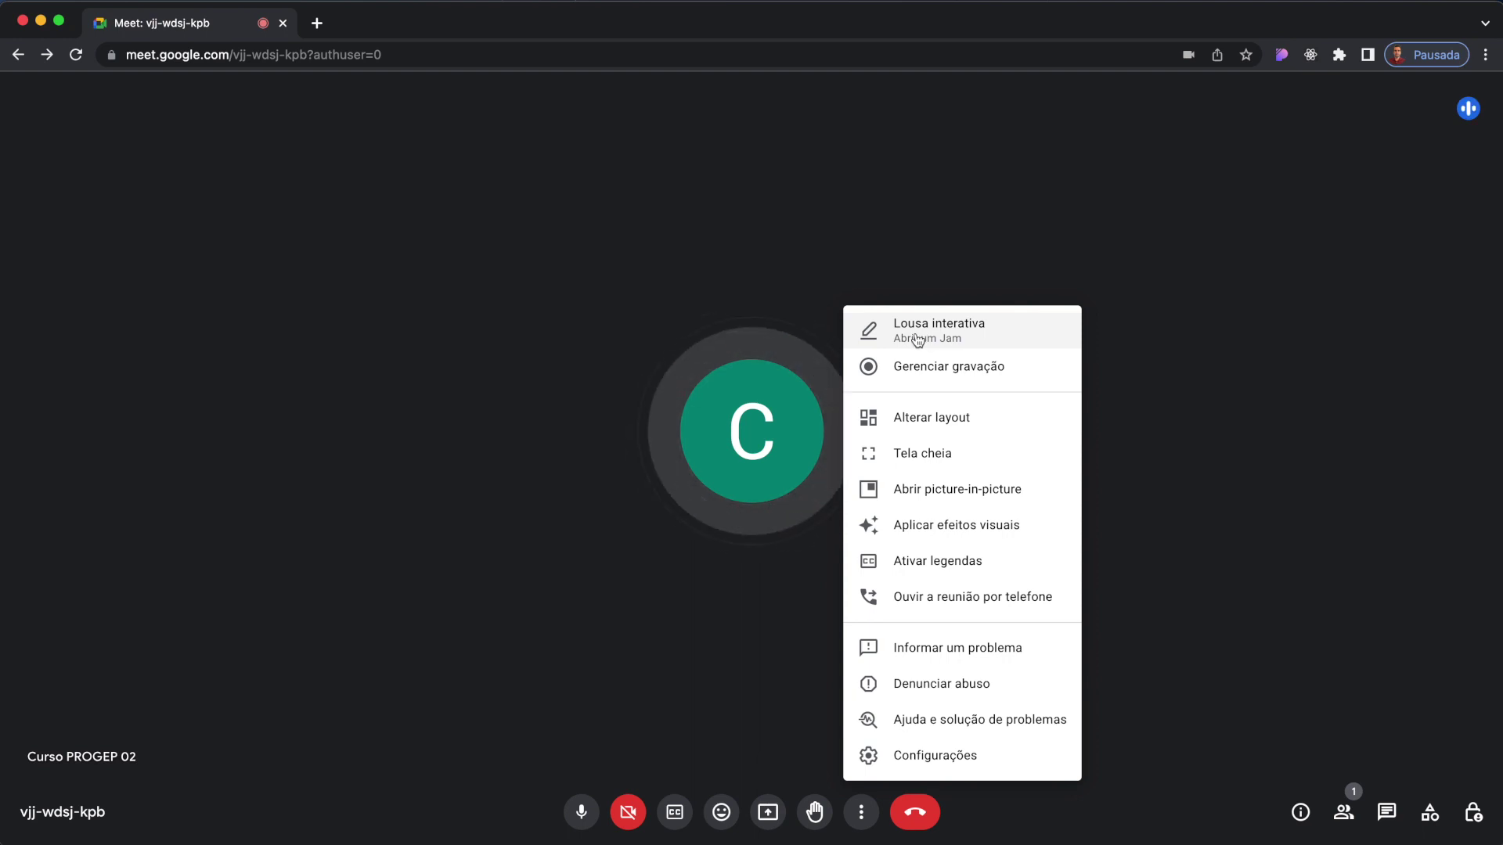
{"action": "left_click", "coordinate": [884, 325]}
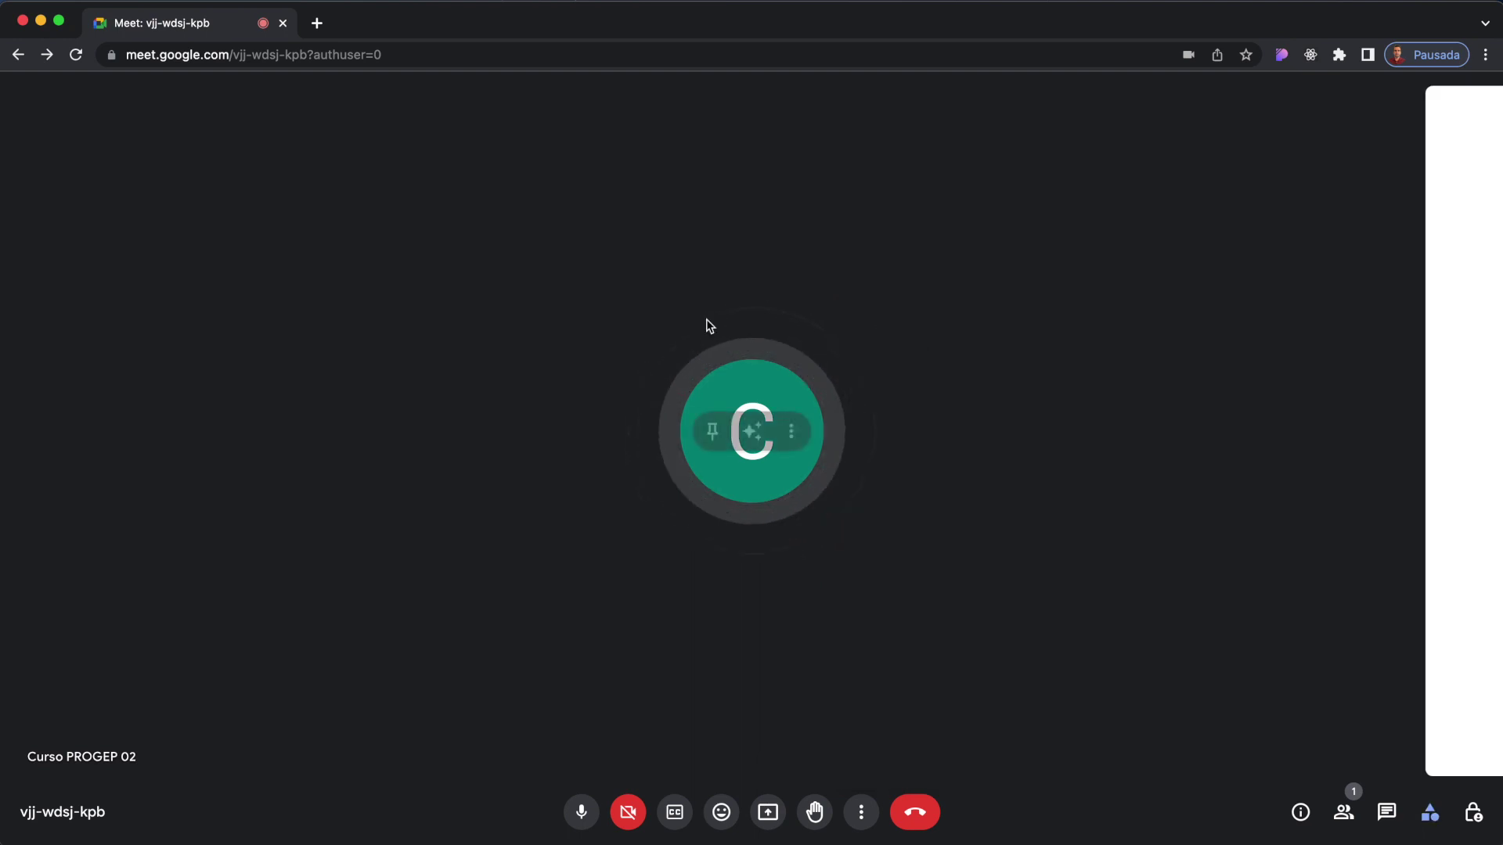
{"action": "left_click", "coordinate": [1356, 564]}
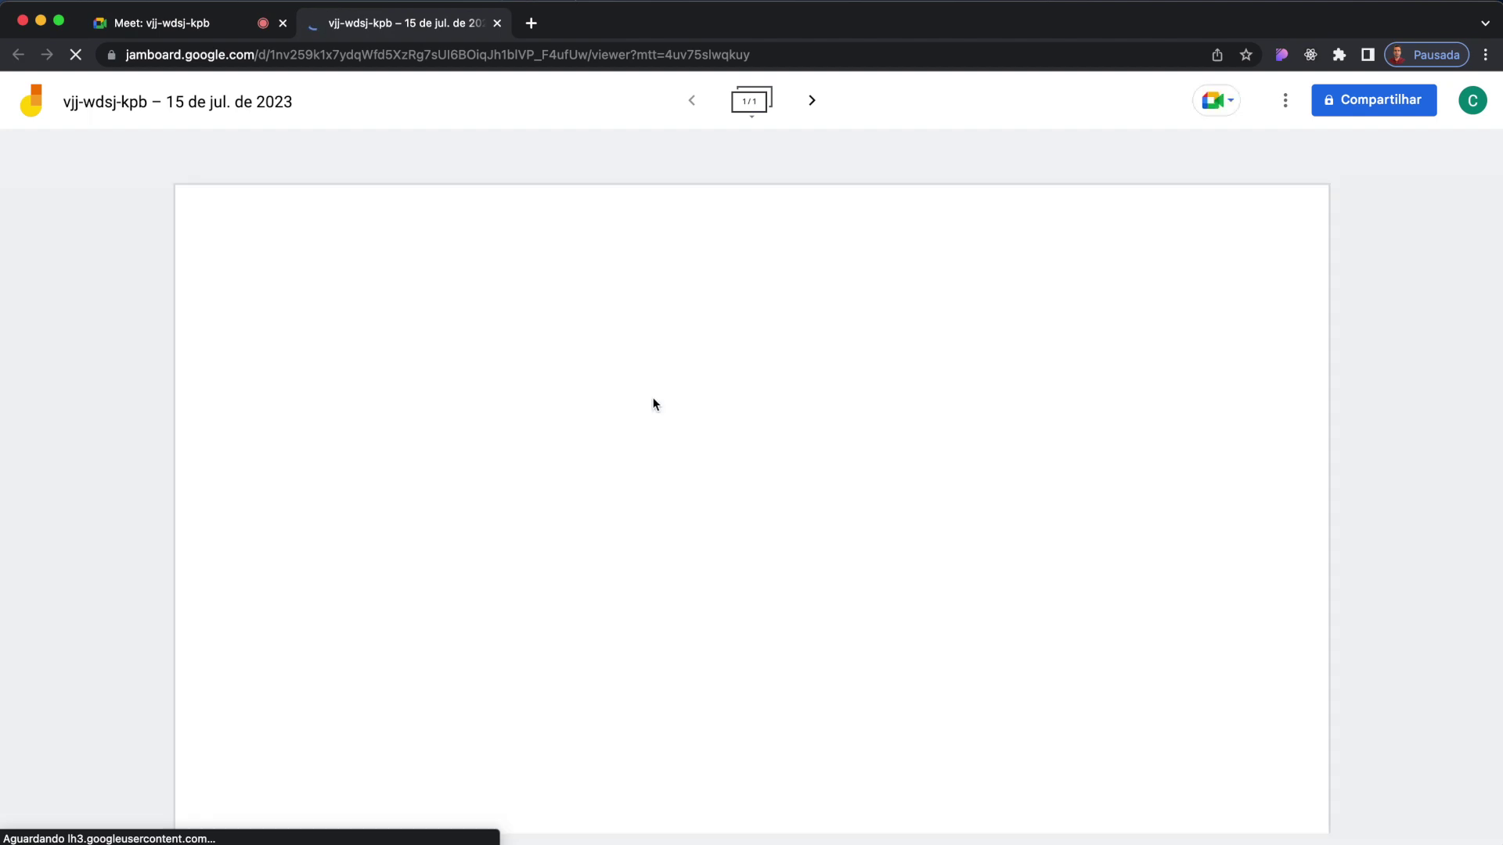
{"action": "left_click", "coordinate": [199, 23]}
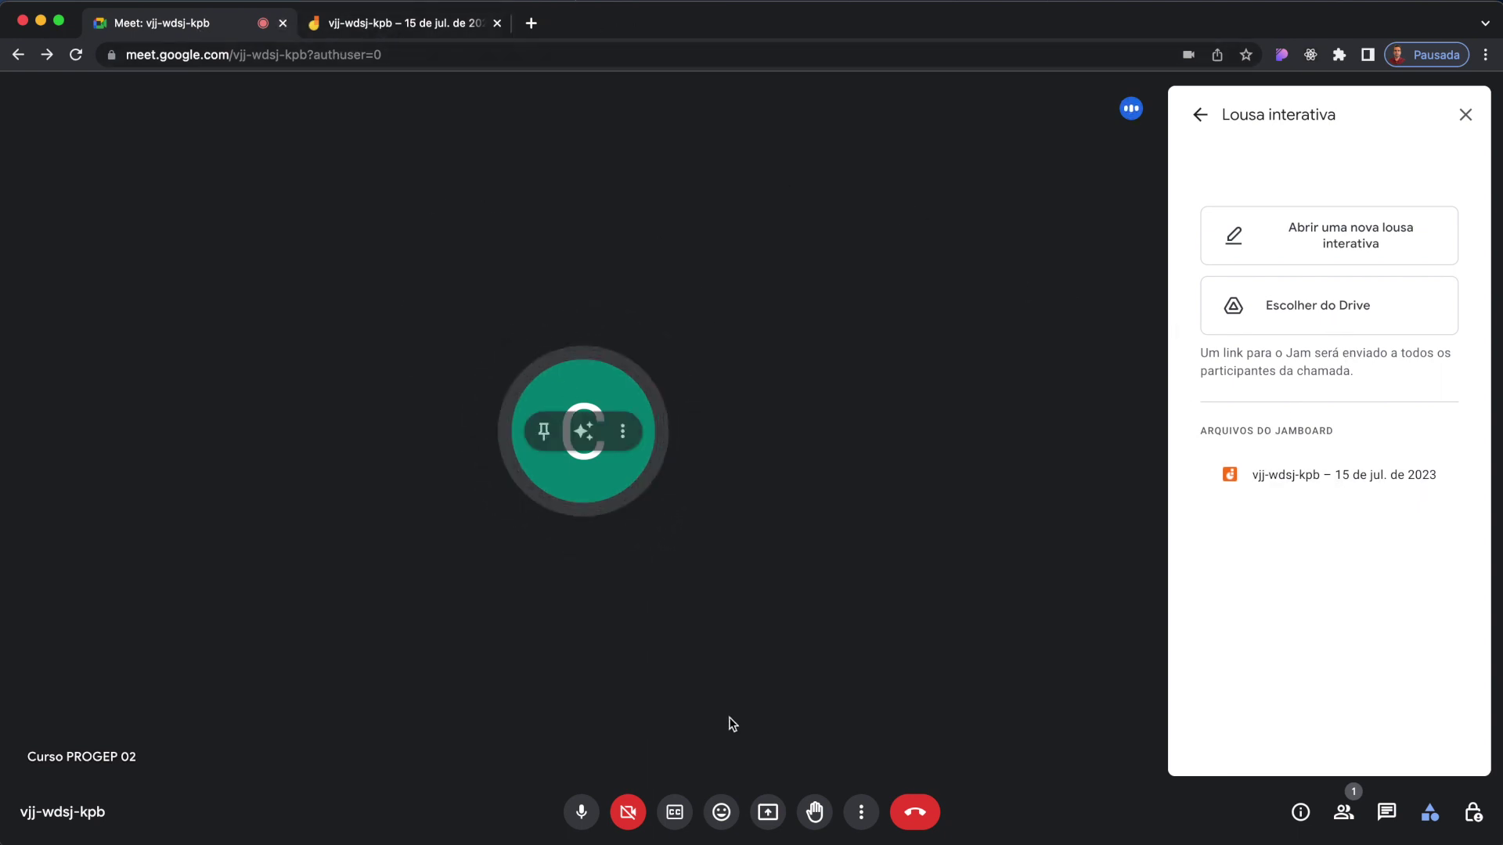
{"action": "left_click", "coordinate": [383, 23]}
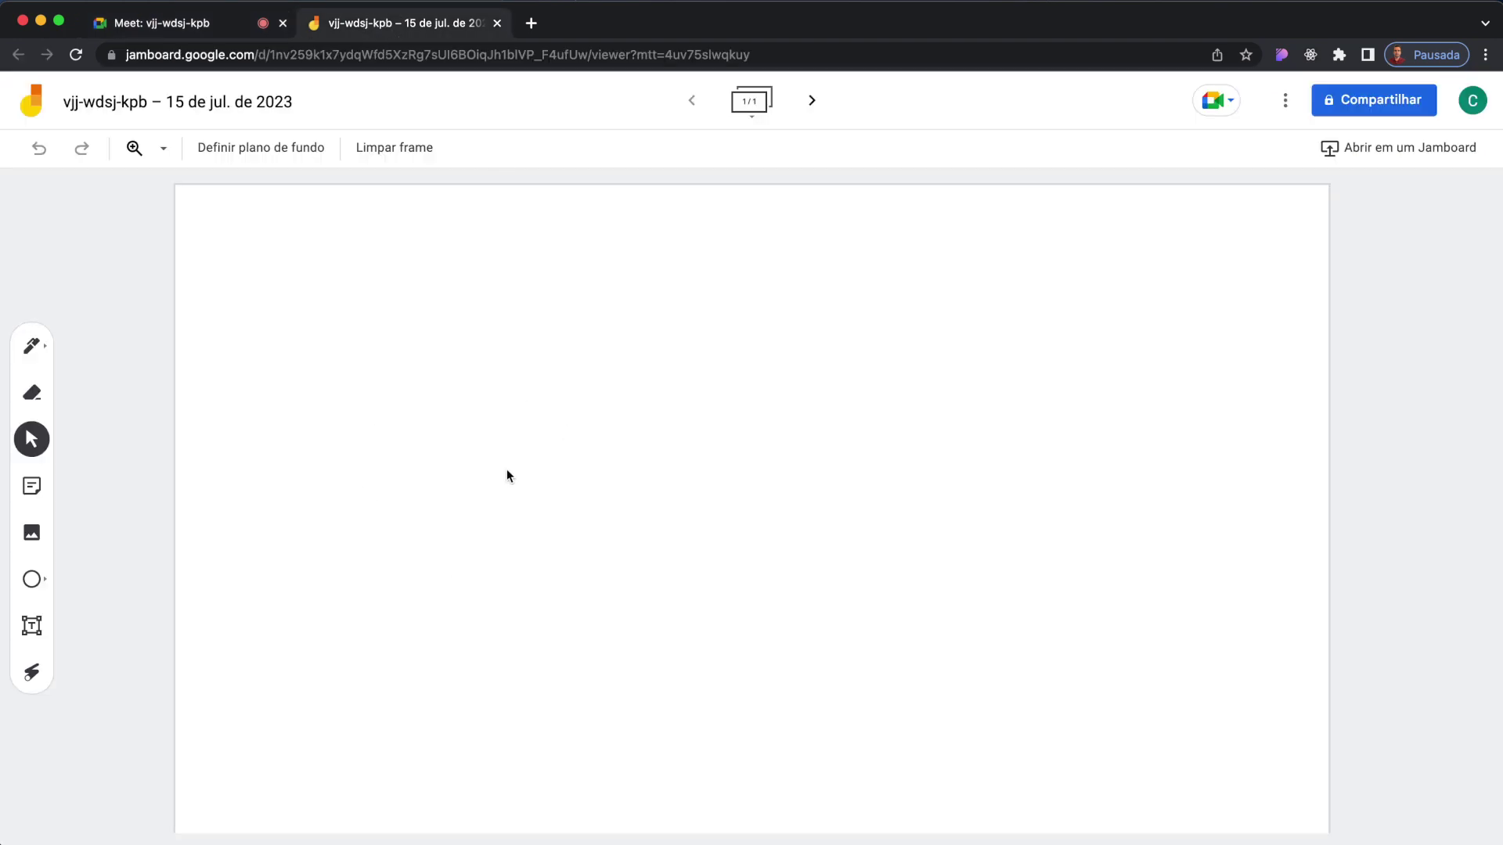
Draw a freehand pen stroke on the interactive whiteboard, then close the Jamboard and dismiss the Lousa interativa panel in Meet.
{"action": "left_click", "coordinate": [233, 17]}
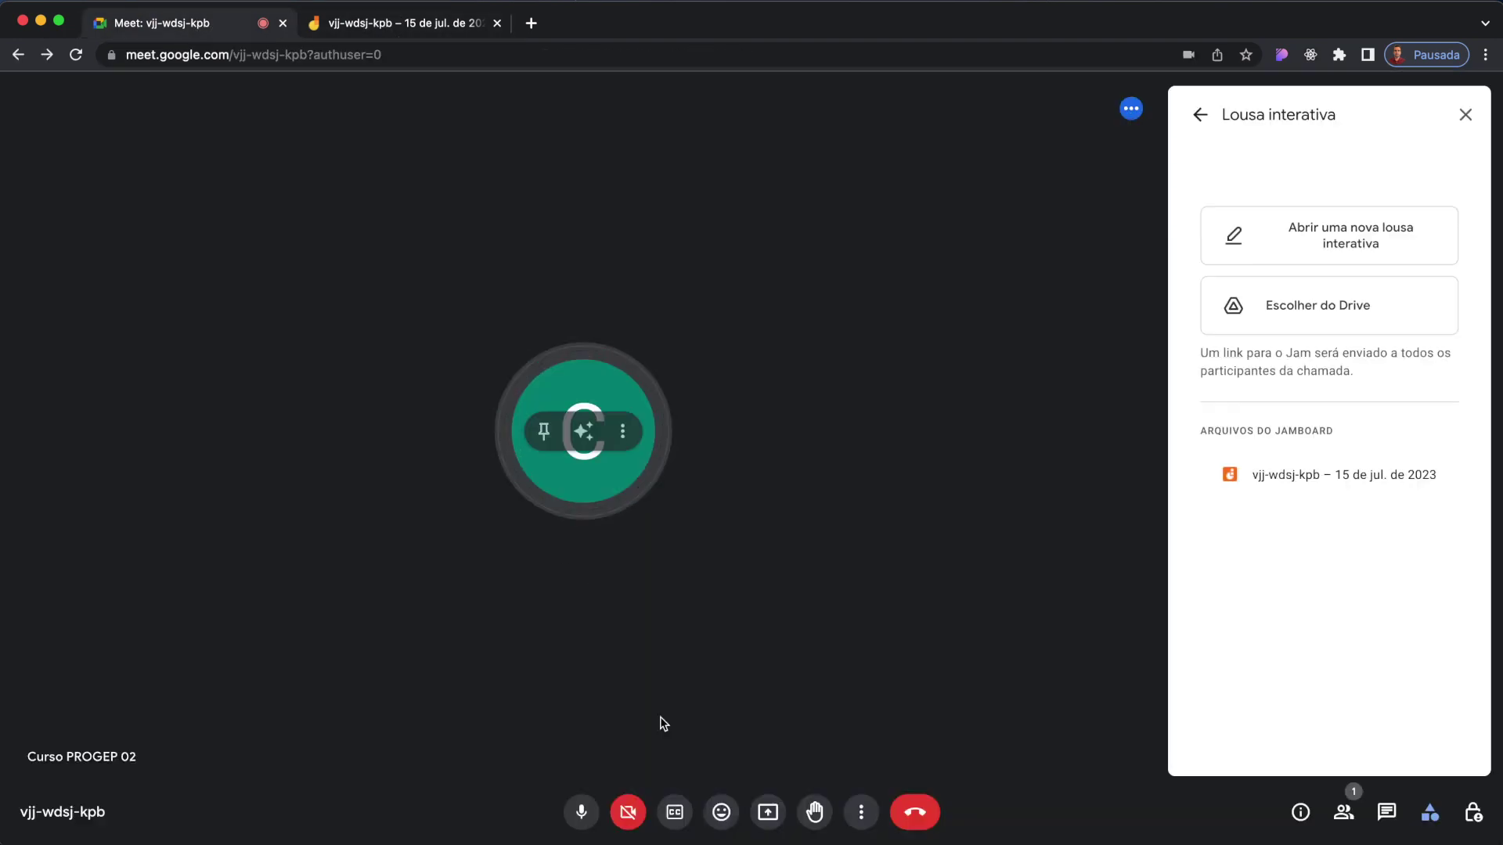
{"action": "left_click", "coordinate": [383, 23]}
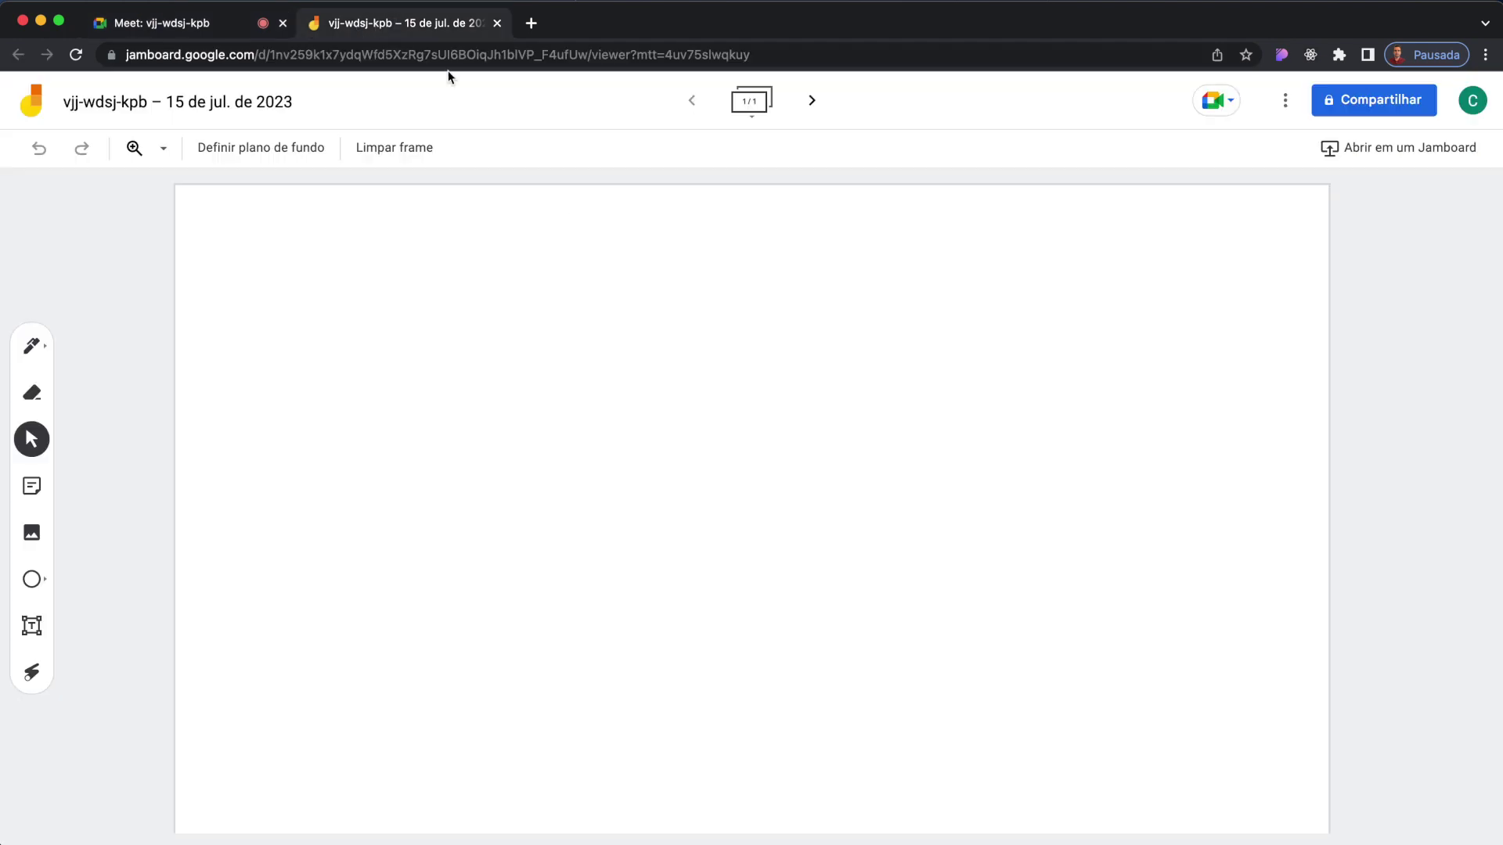
{"action": "left_click", "coordinate": [31, 345]}
{"action": "mouse_move", "coordinate": [597, 424]}
{"action": "left_mouse_down"}
{"action": "mouse_move", "coordinate": [721, 447]}
{"action": "mouse_move", "coordinate": [849, 546]}
{"action": "left_mouse_up"}
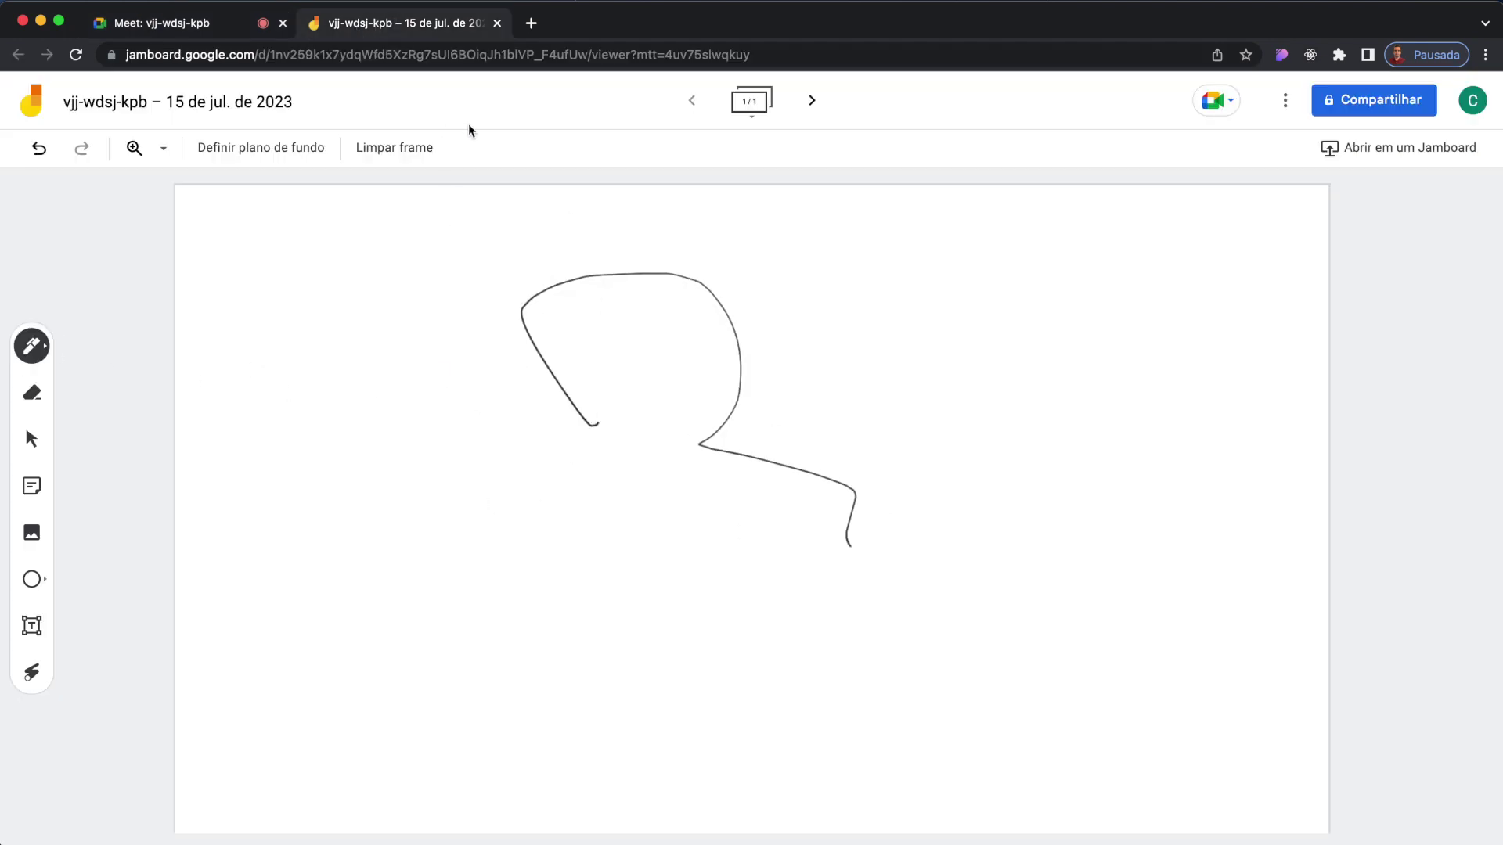
{"action": "left_click", "coordinate": [496, 24]}
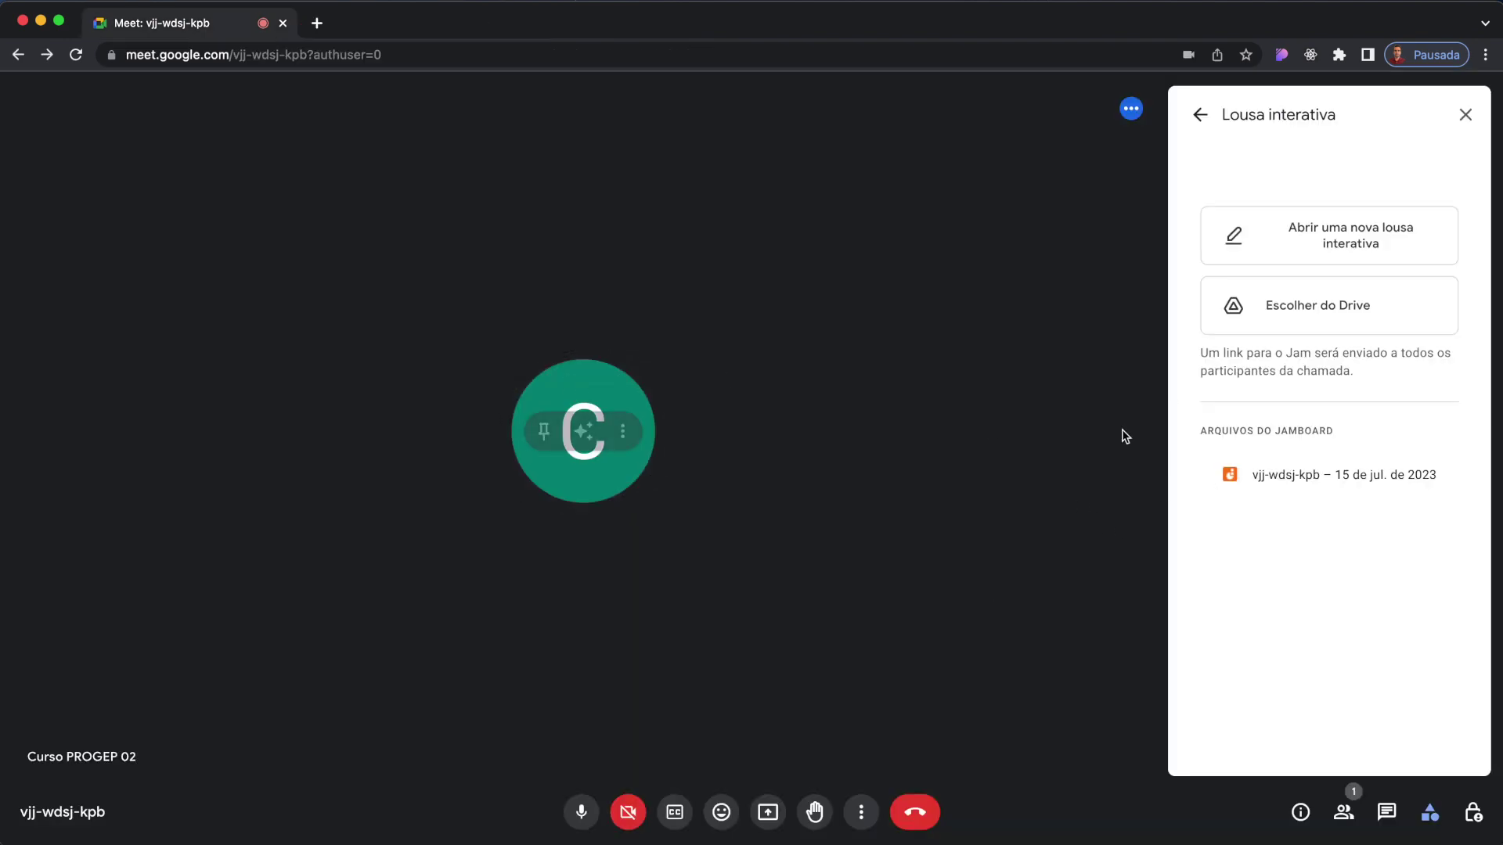
{"action": "left_click", "coordinate": [1464, 116]}
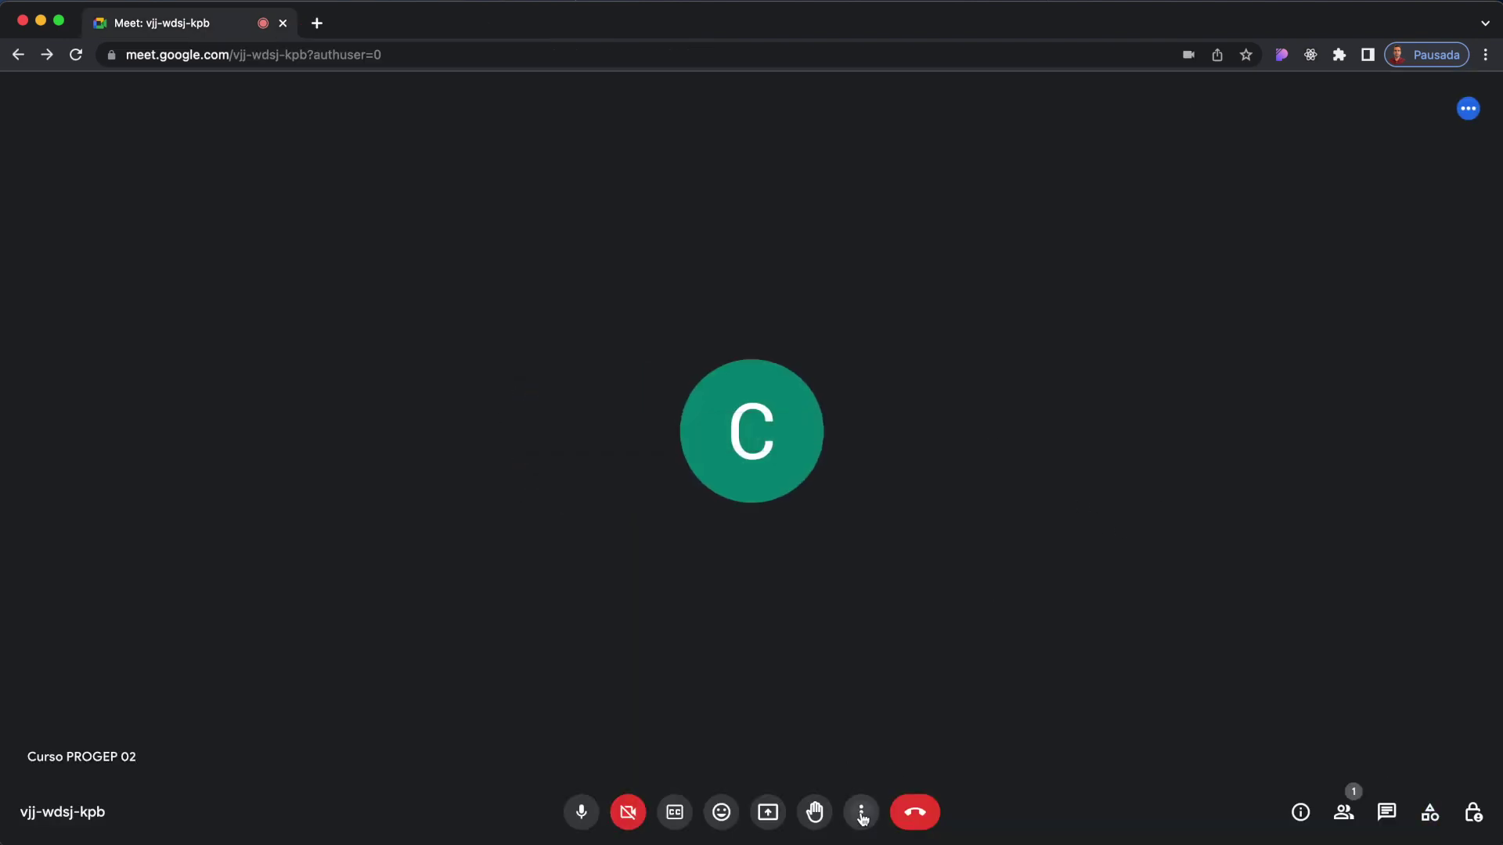
Set the recording caption language to Português (Brasil) and close the recording options without starting a recording.
{"action": "left_click", "coordinate": [861, 812]}
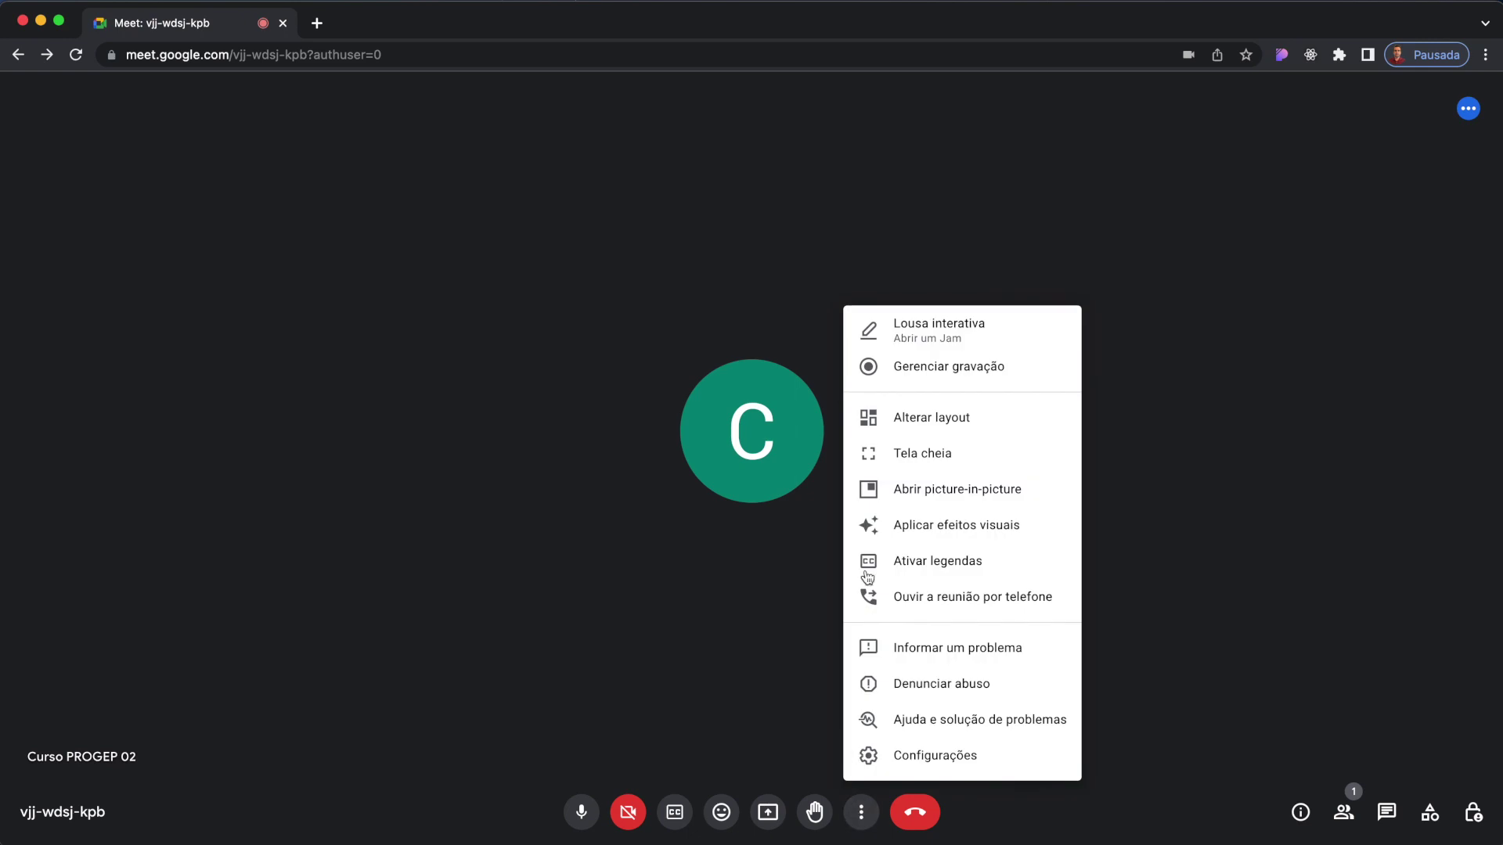
{"action": "left_click", "coordinate": [923, 376]}
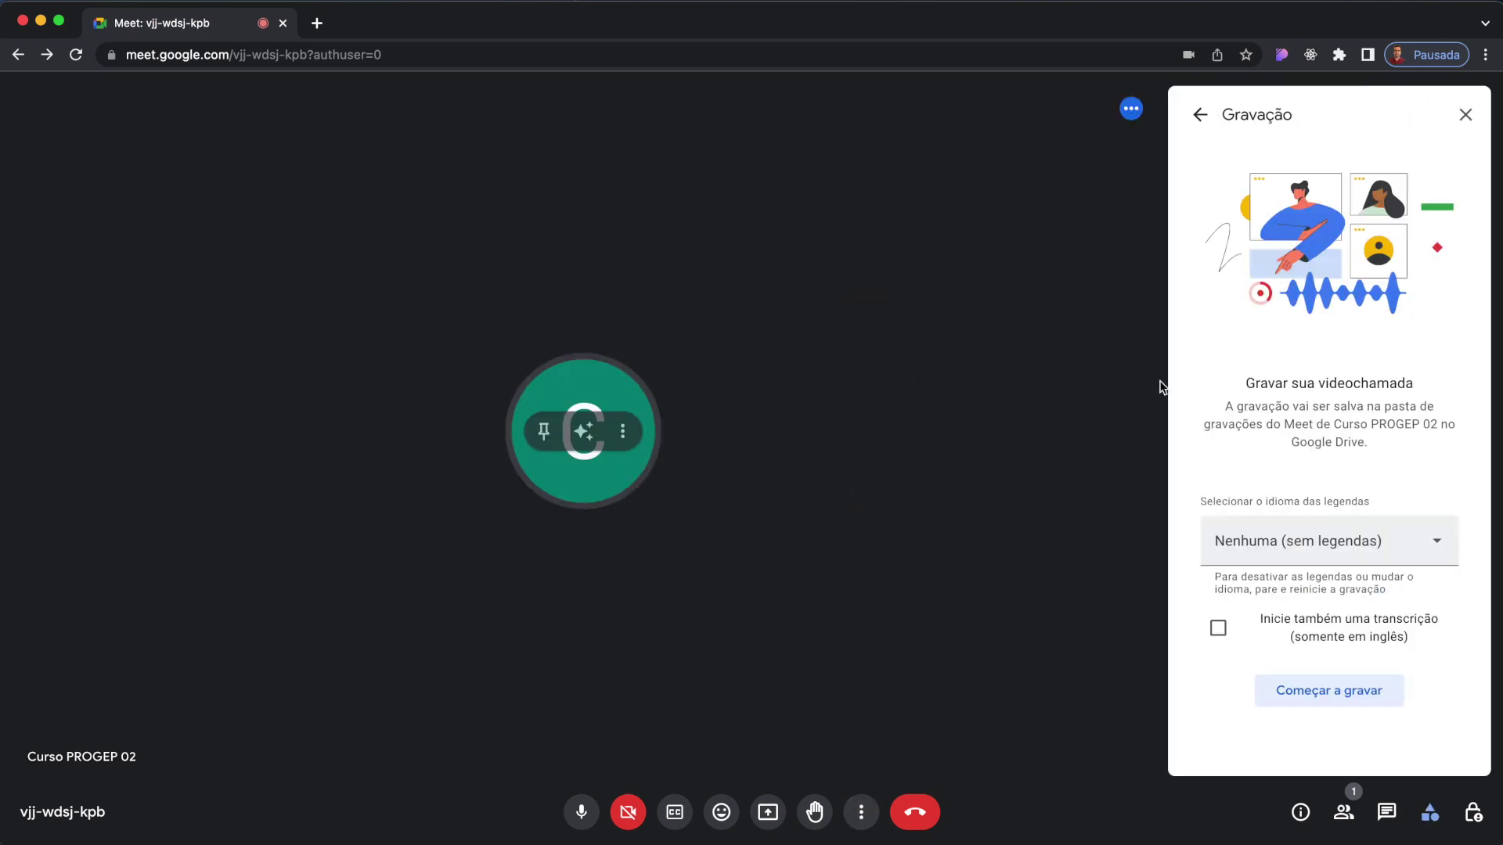
{"action": "left_click", "coordinate": [1290, 557]}
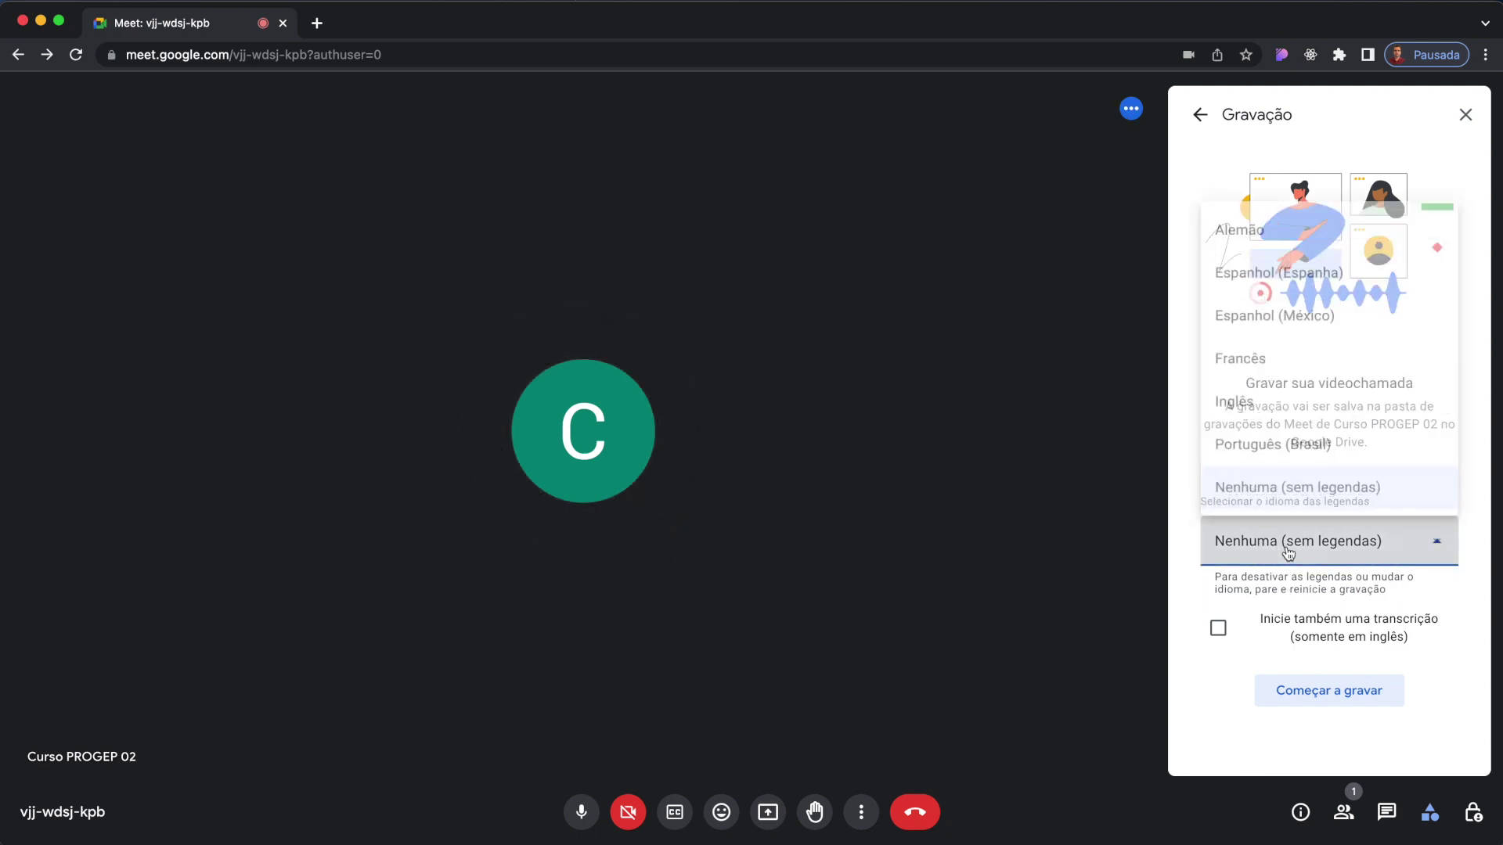
{"action": "left_click", "coordinate": [1253, 460]}
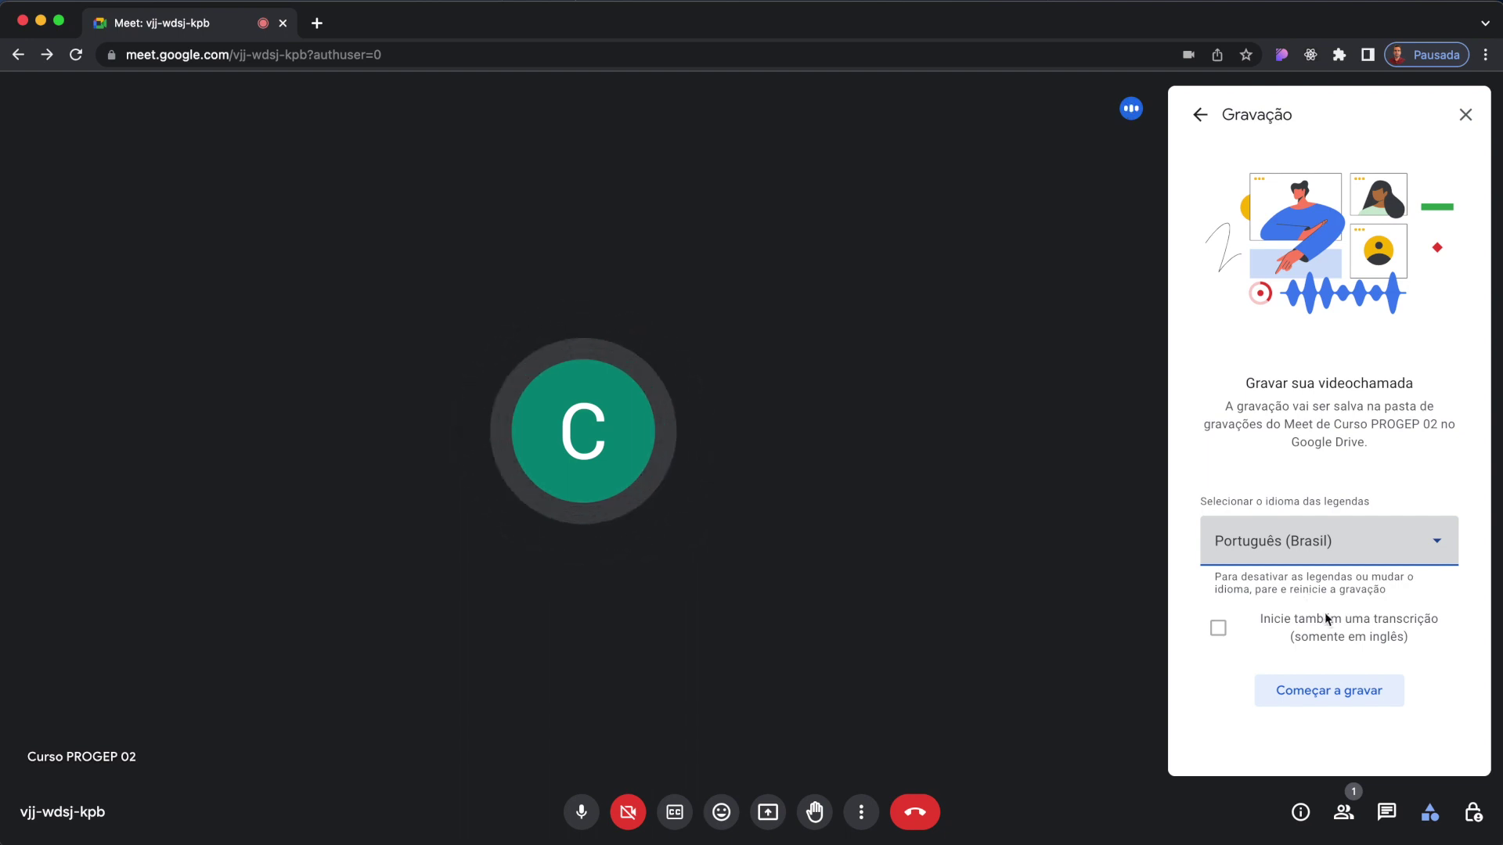
{"action": "left_click", "coordinate": [1465, 115]}
Try the Barra lateral layout, then set the meeting layout to Mosaico with a maximum of 49 tiles.
{"action": "left_click", "coordinate": [861, 810]}
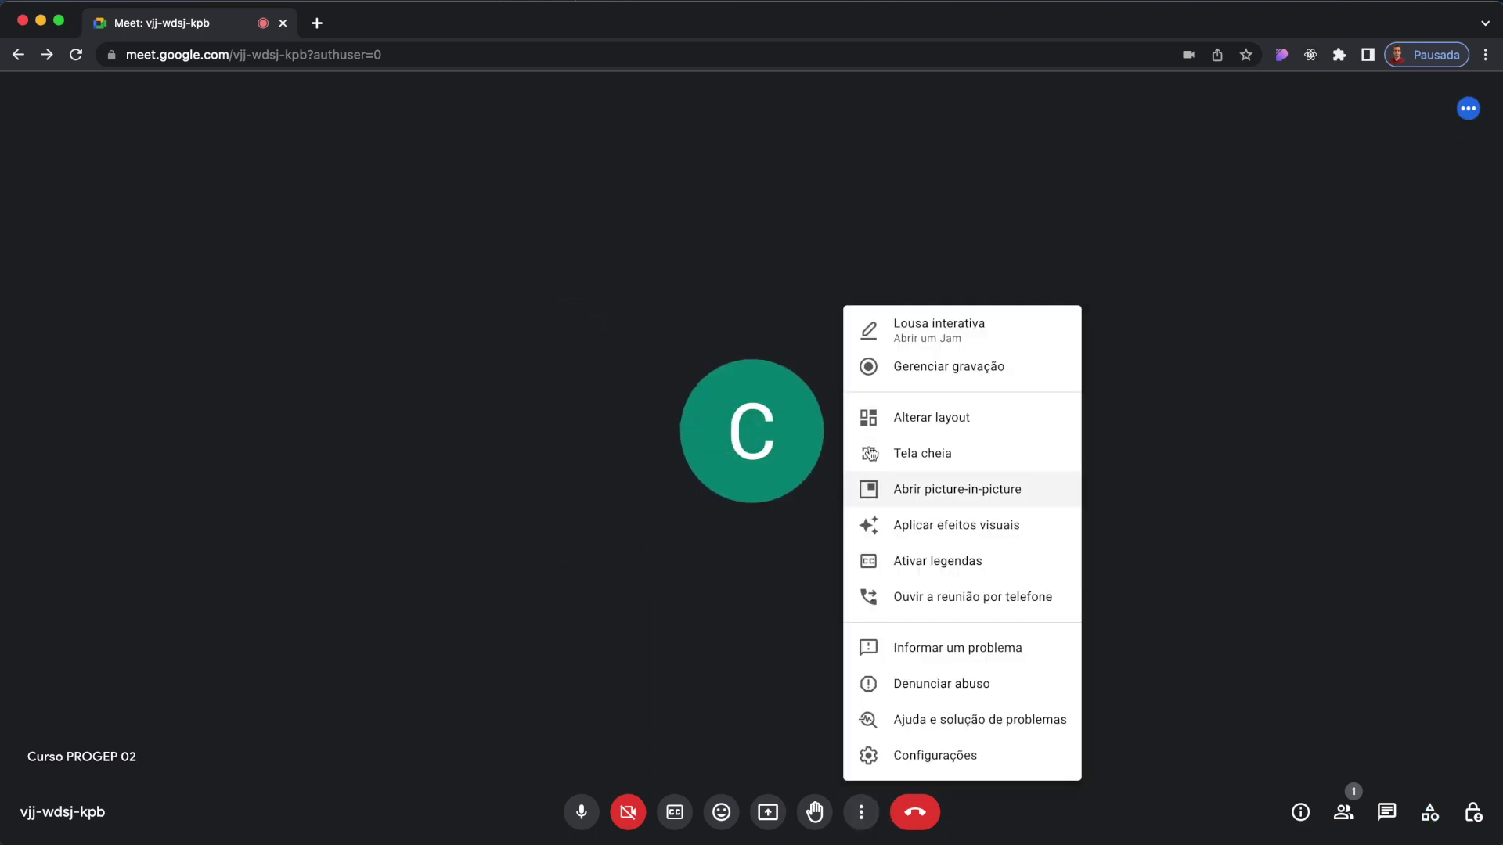
{"action": "left_click", "coordinate": [909, 423]}
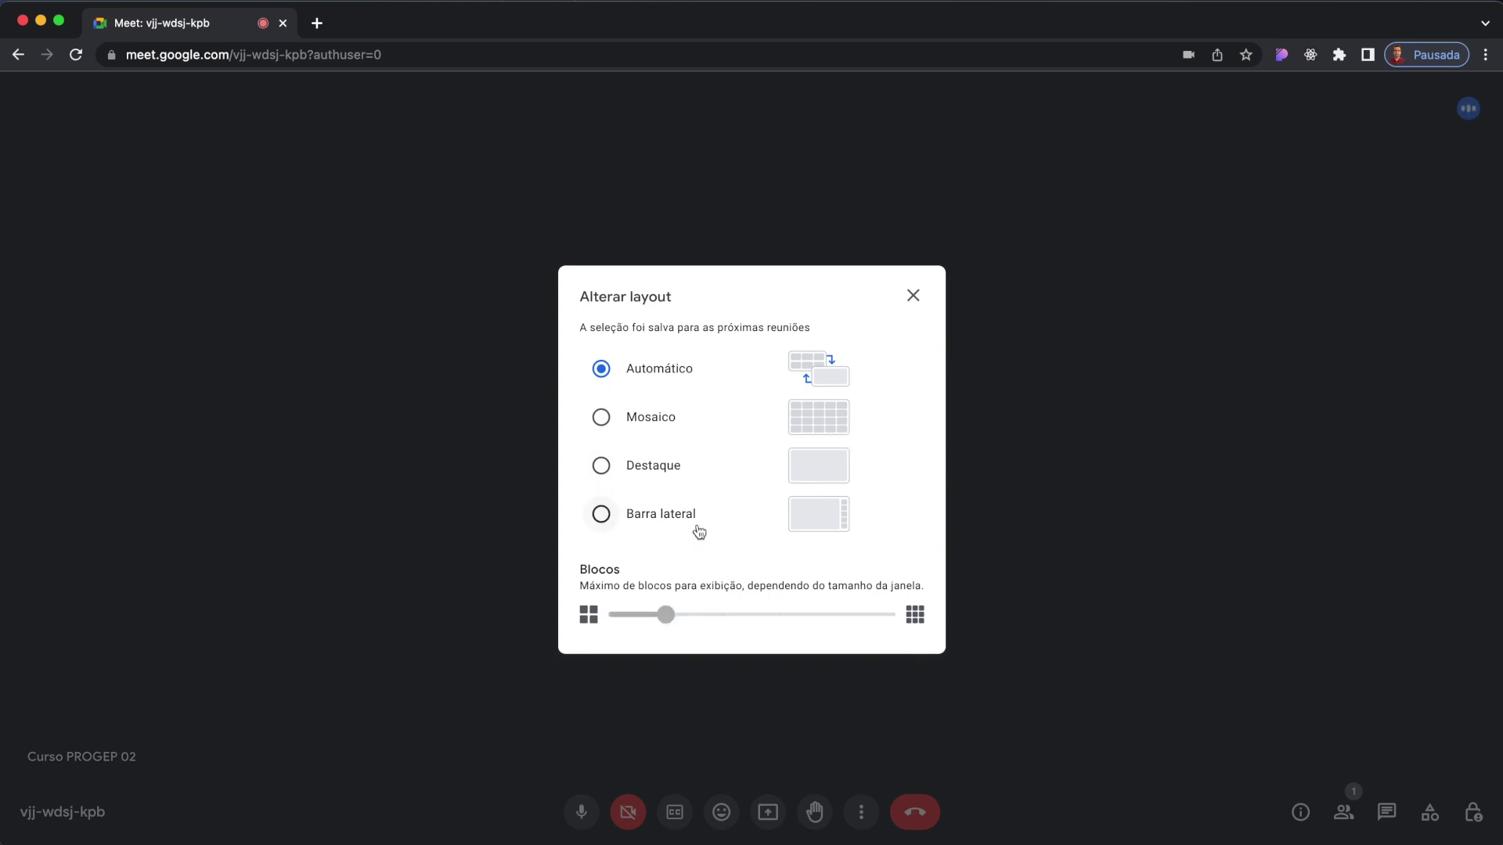
{"action": "left_click", "coordinate": [601, 514]}
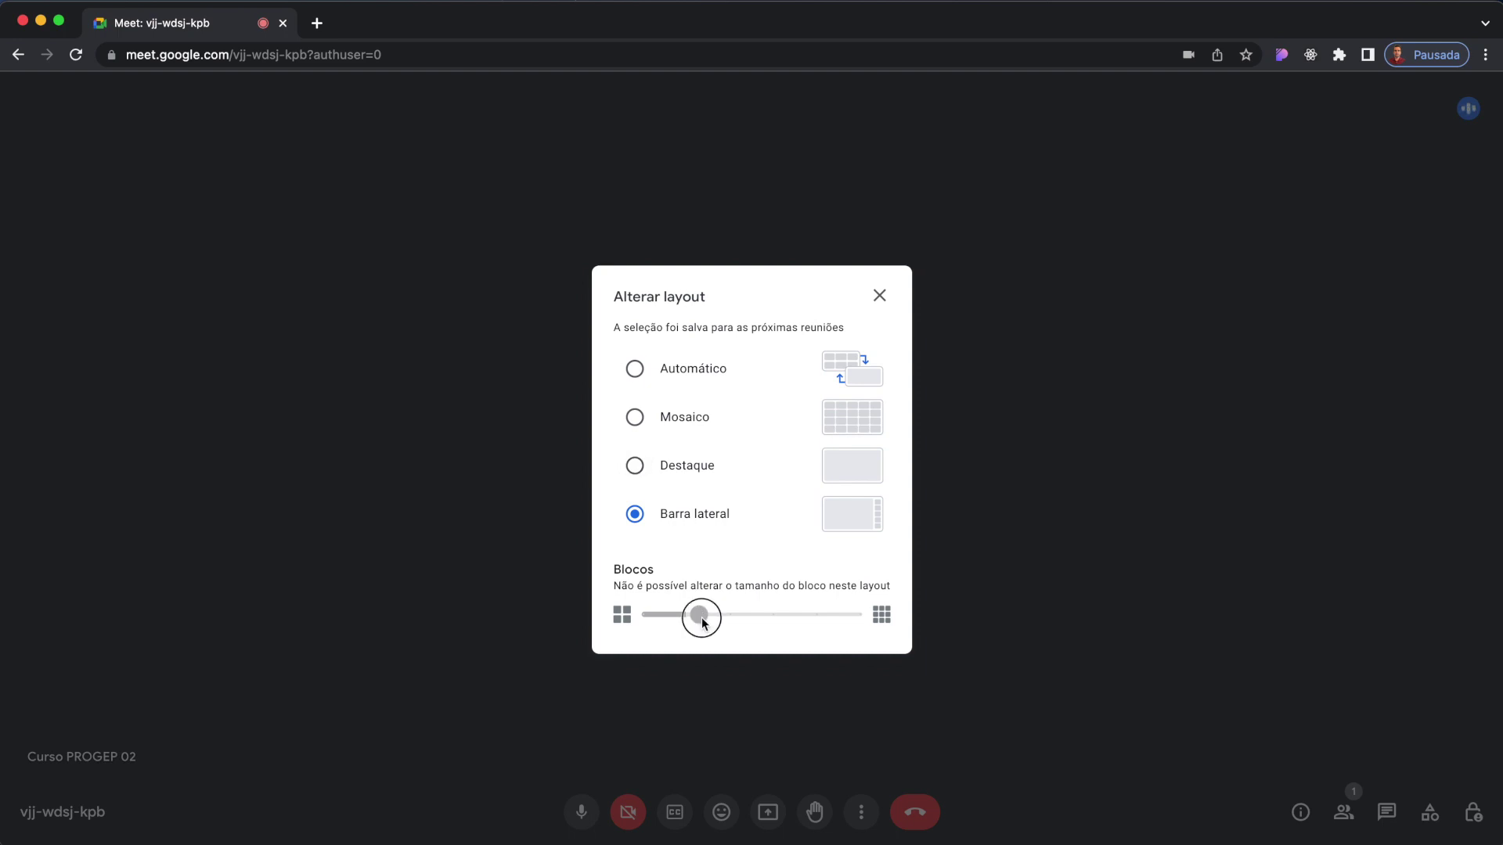
{"action": "left_click", "coordinate": [634, 417]}
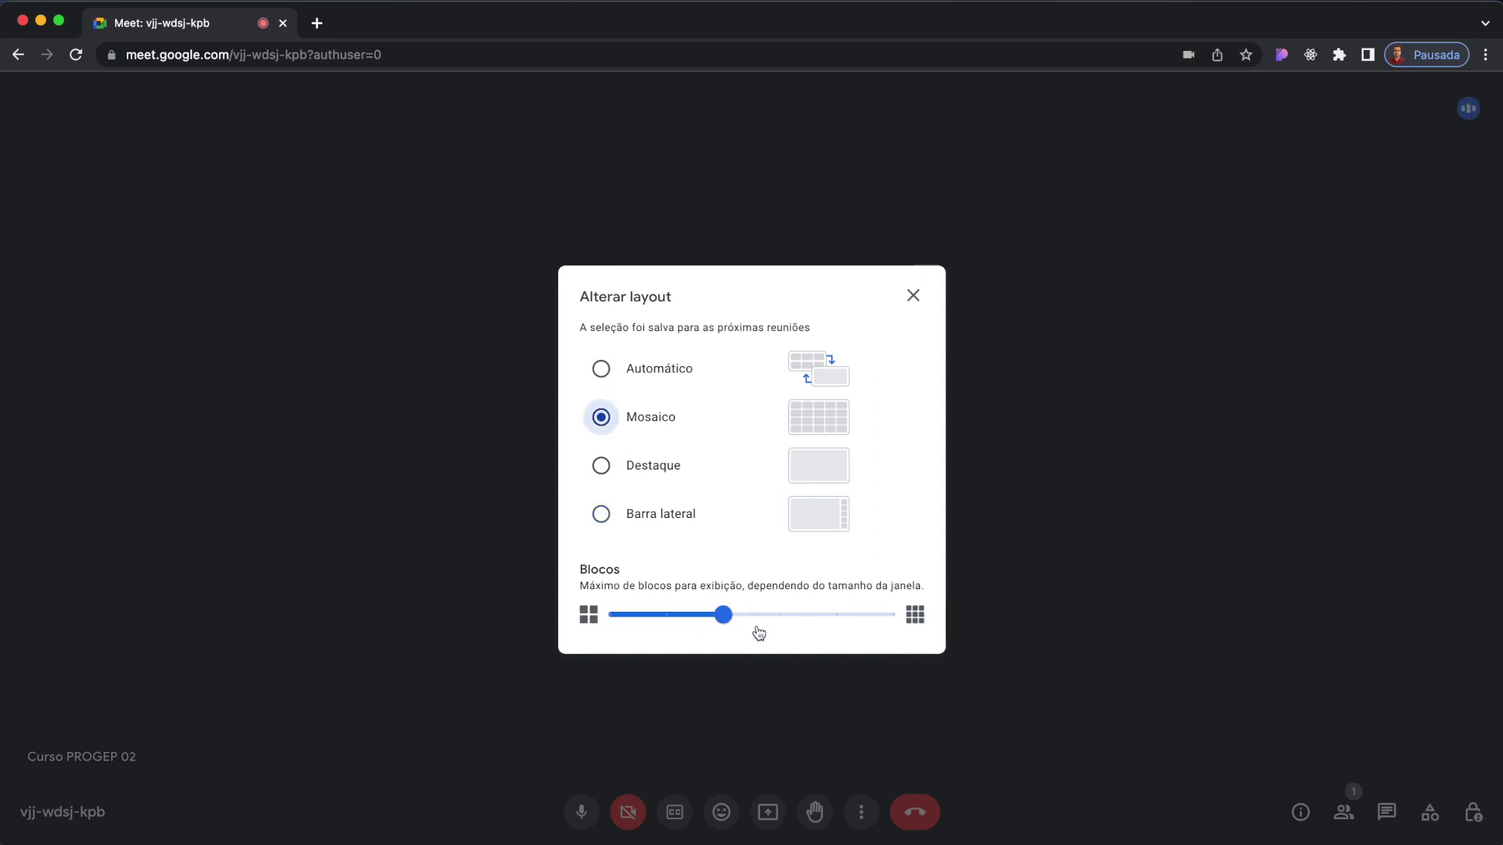
{"action": "left_click_drag", "start_coordinate": [738, 624], "coordinate": [842, 624]}
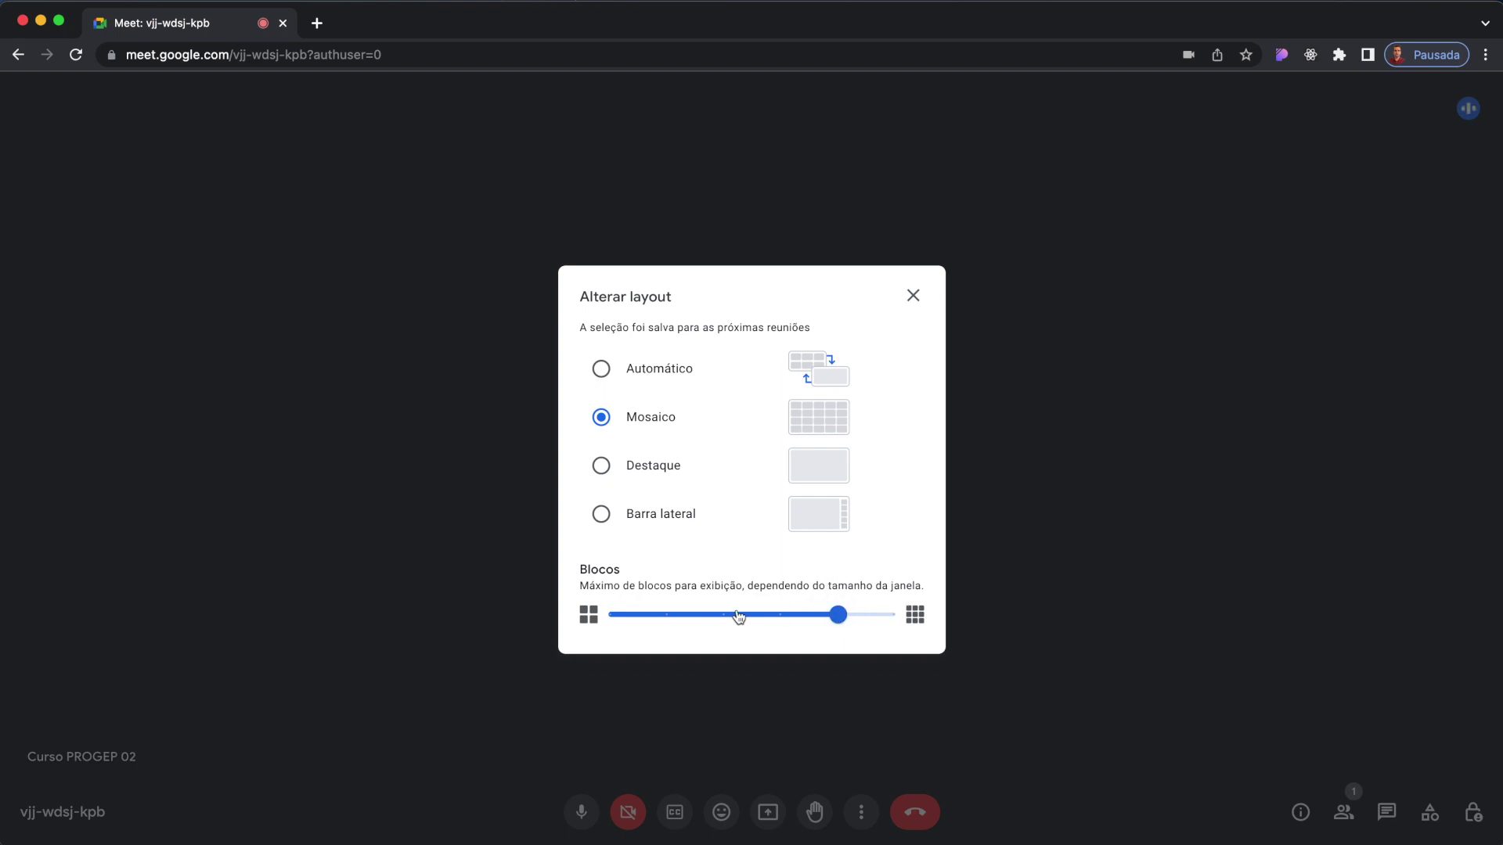
{"action": "left_click_drag", "start_coordinate": [688, 624], "coordinate": [944, 622]}
{"action": "left_click", "coordinate": [608, 616]}
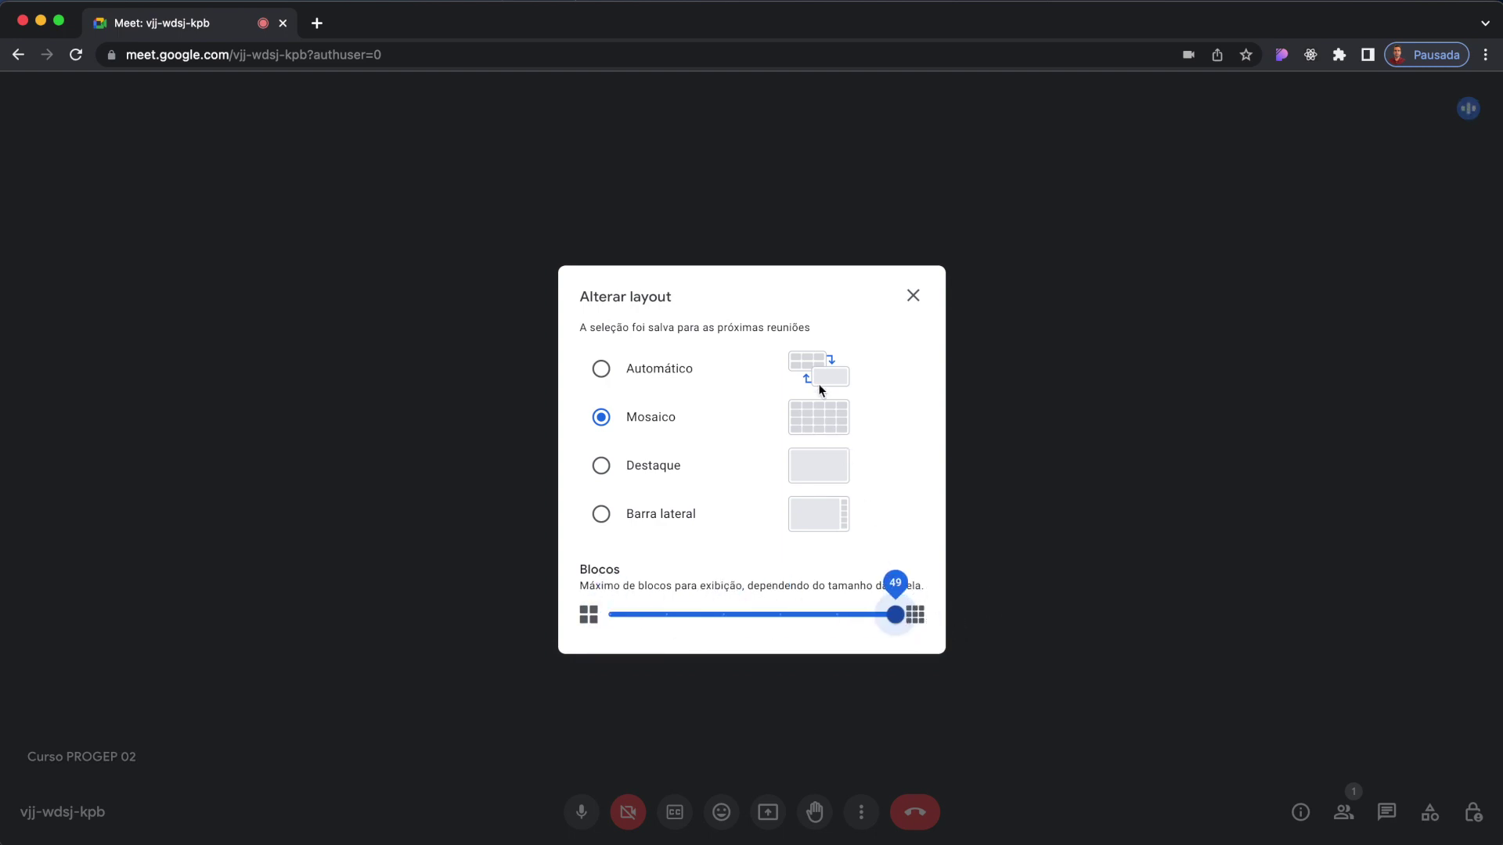
{"action": "left_click", "coordinate": [912, 294]}
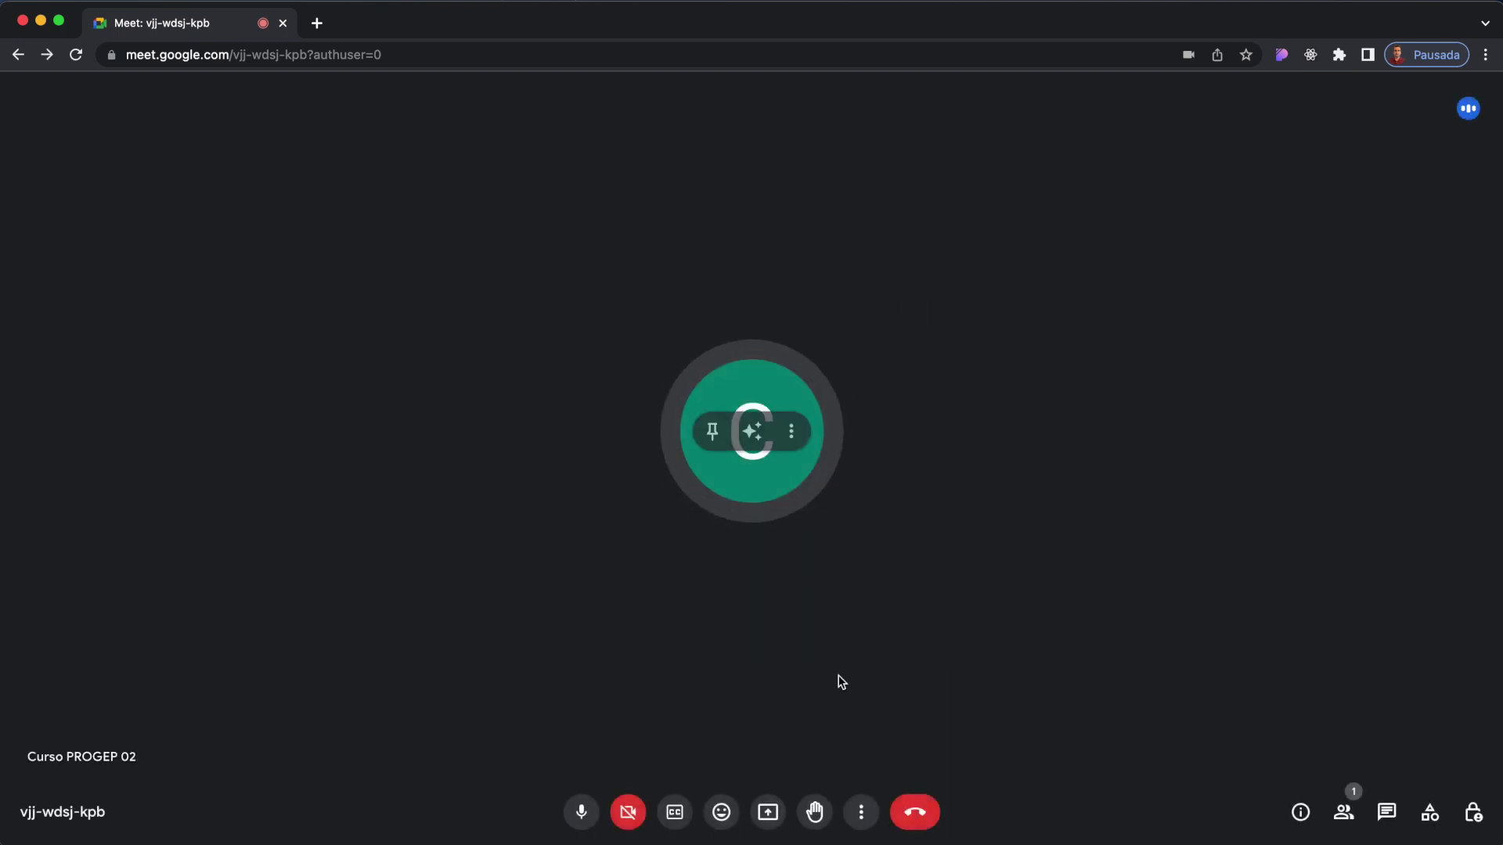
Display the meeting in full screen and return to the normal window.
{"action": "left_click", "coordinate": [861, 812]}
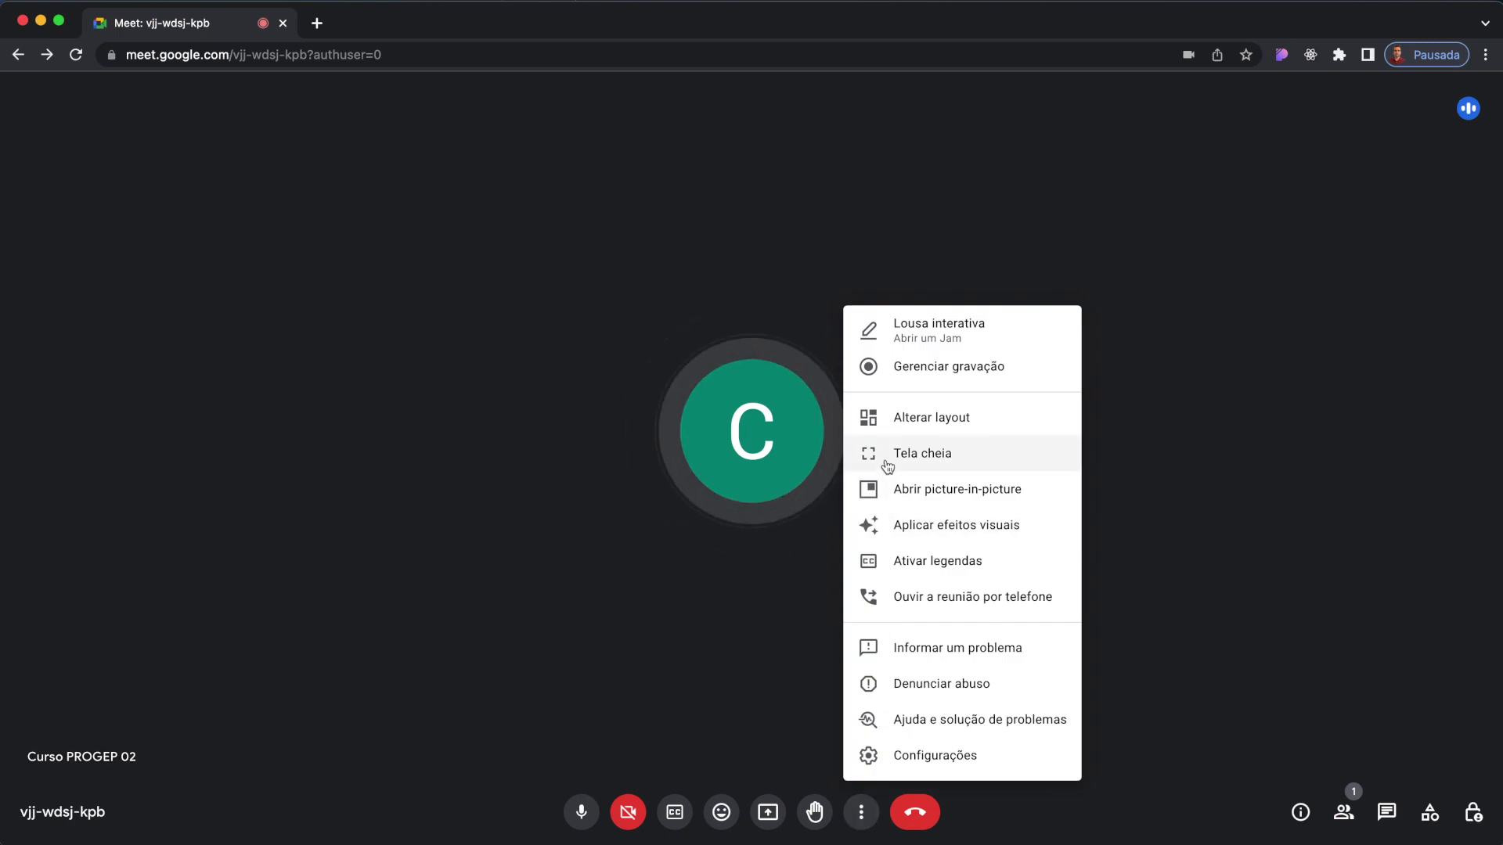
{"action": "left_click", "coordinate": [914, 461]}
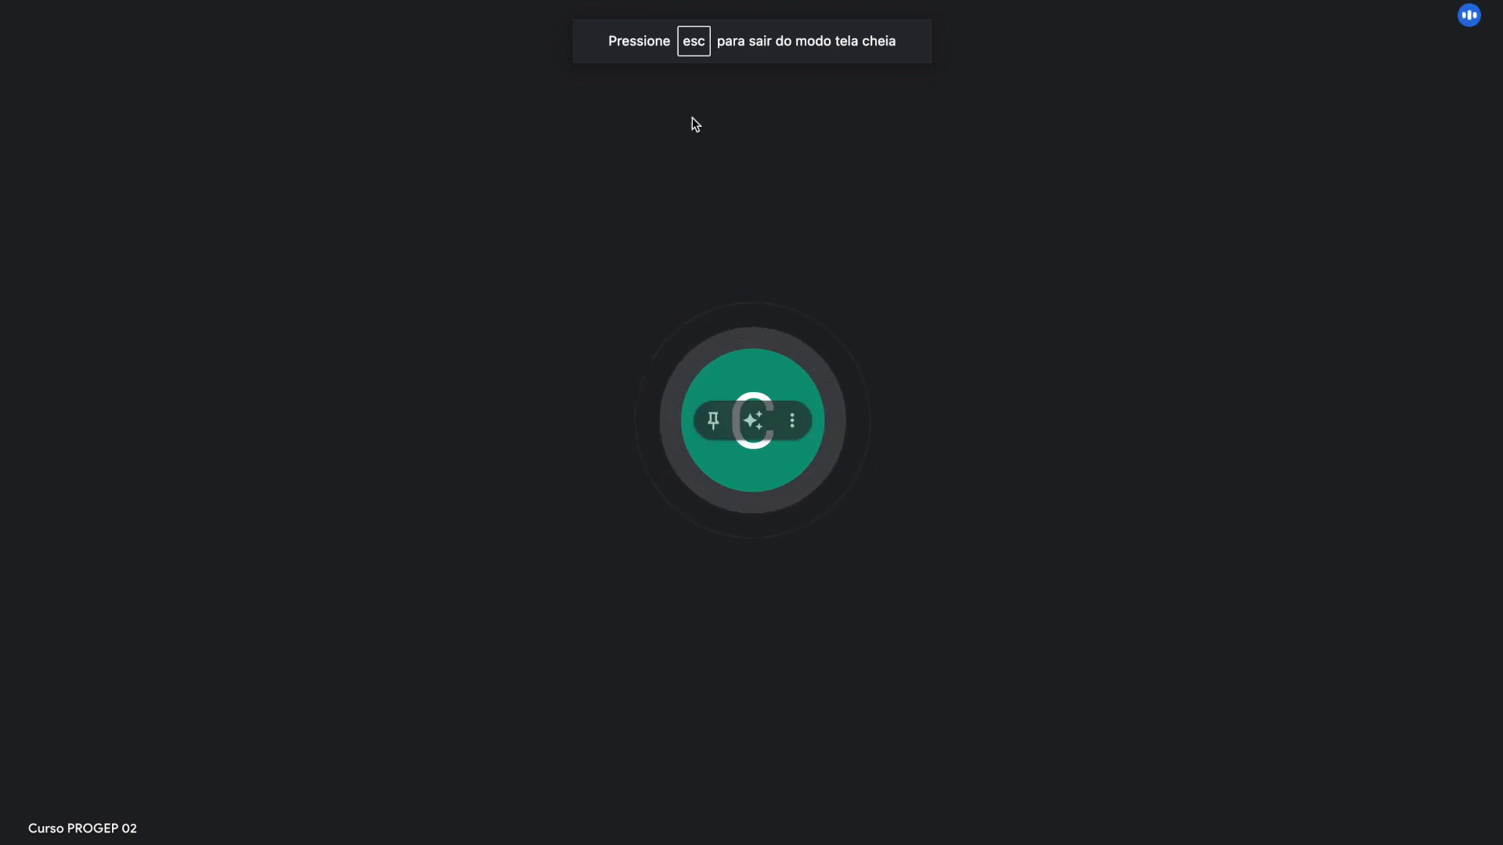
{"action": "key", "text": "Escape"}
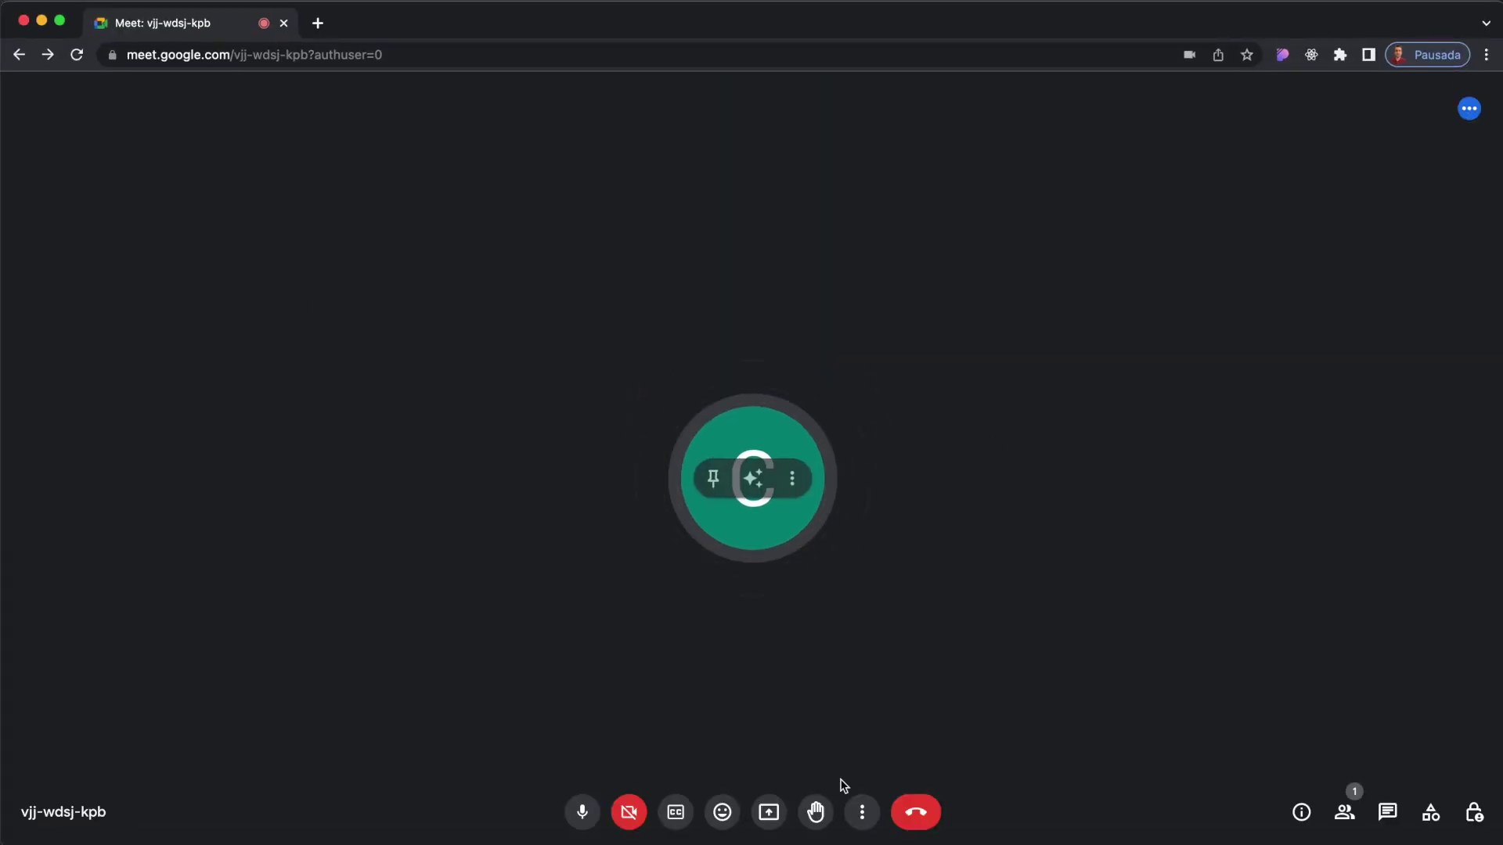
Open the call in picture-in-picture and move the floating window up until its call controls are fully visible.
{"action": "left_click", "coordinate": [861, 814]}
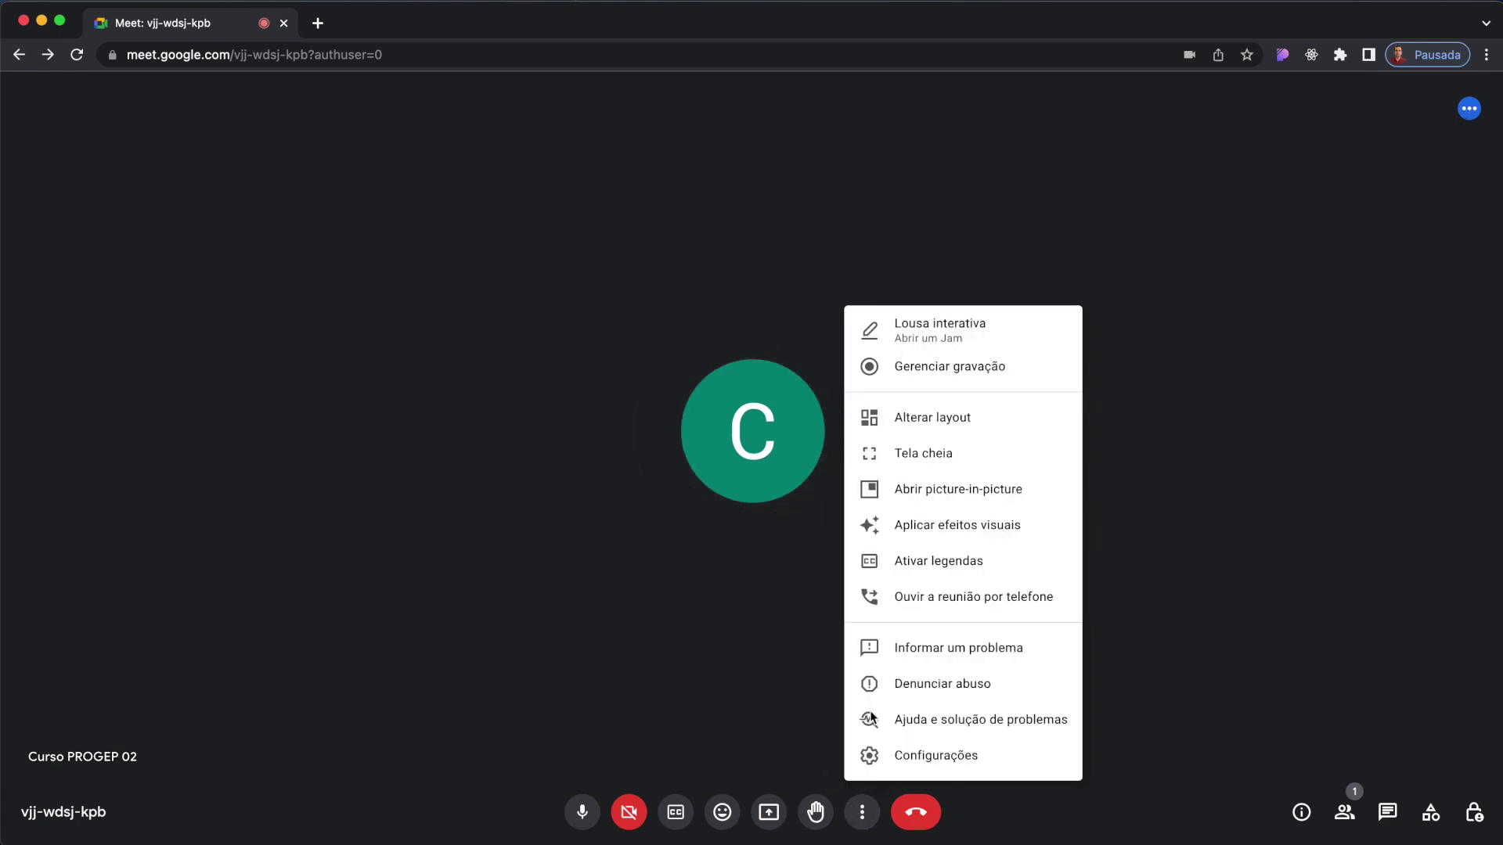
{"action": "left_click", "coordinate": [910, 491]}
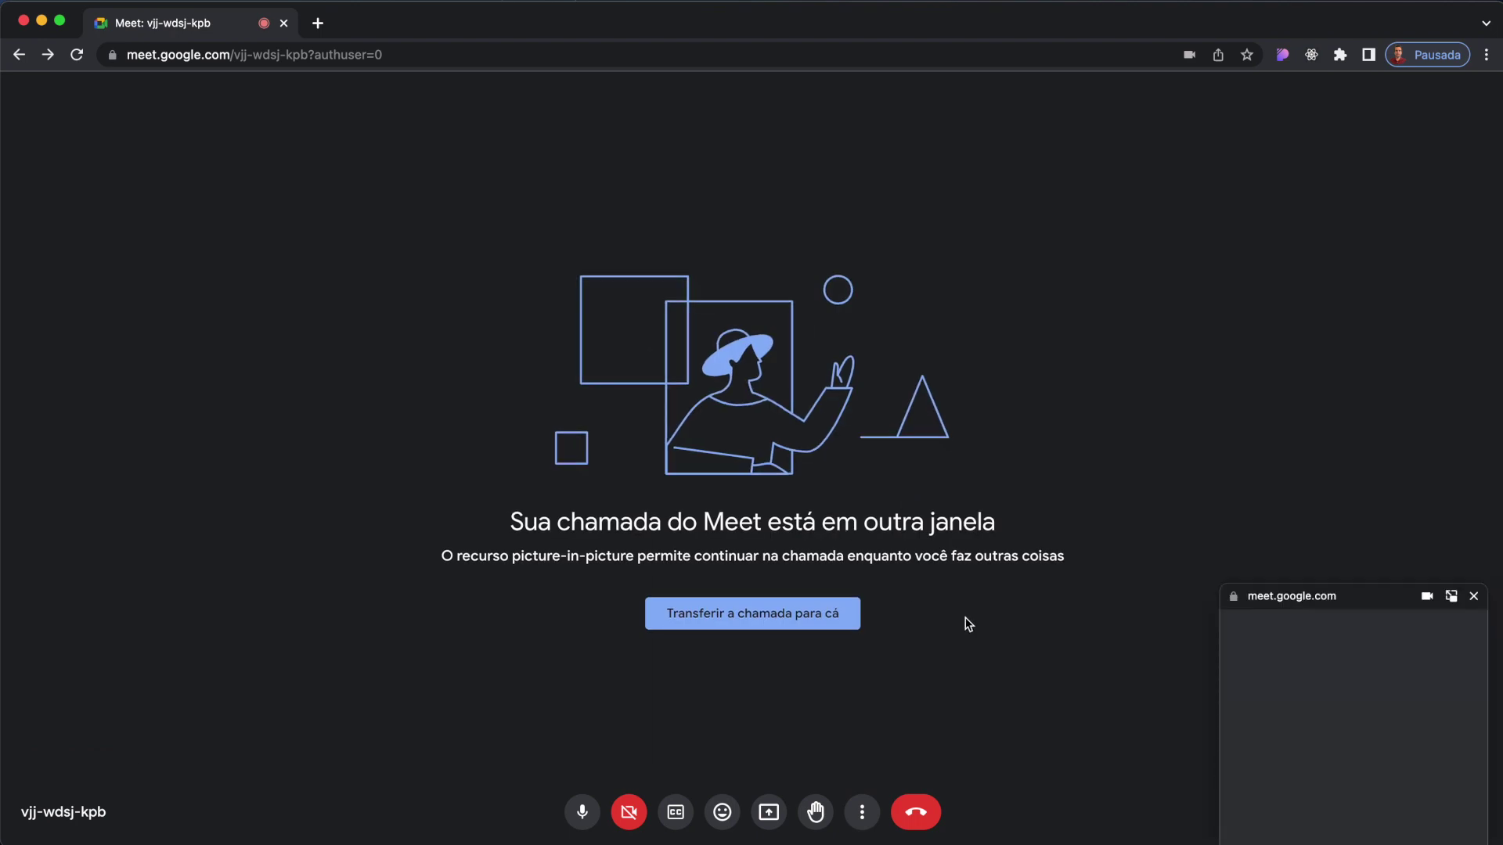
{"action": "left_click_drag", "start_coordinate": [1357, 609], "coordinate": [1377, 526]}
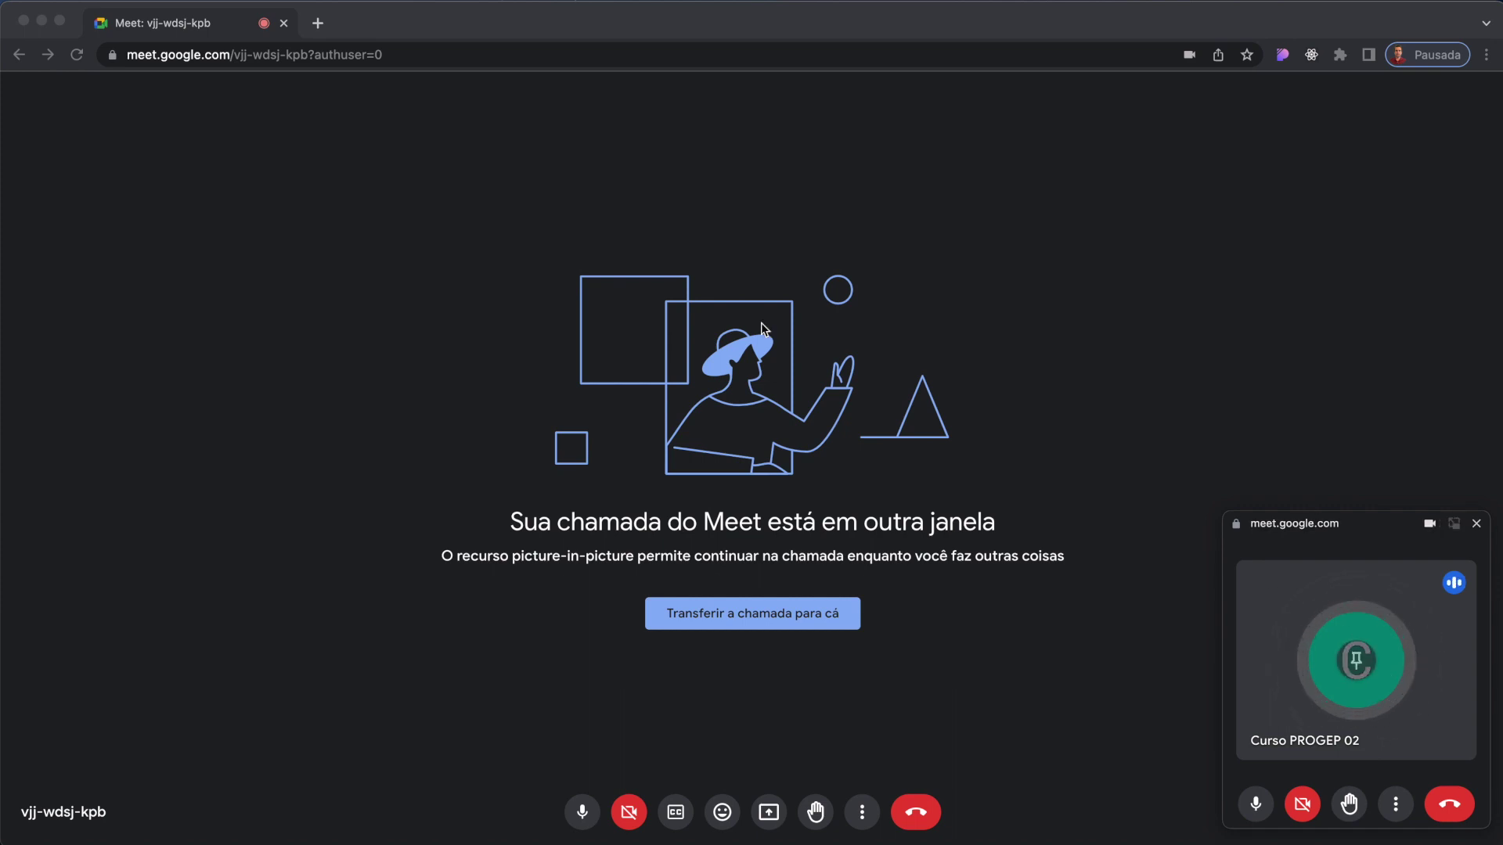
View the floating call over a new browser tab, close that tab and transfer the call back to the main Meet window.
{"action": "left_click", "coordinate": [321, 23]}
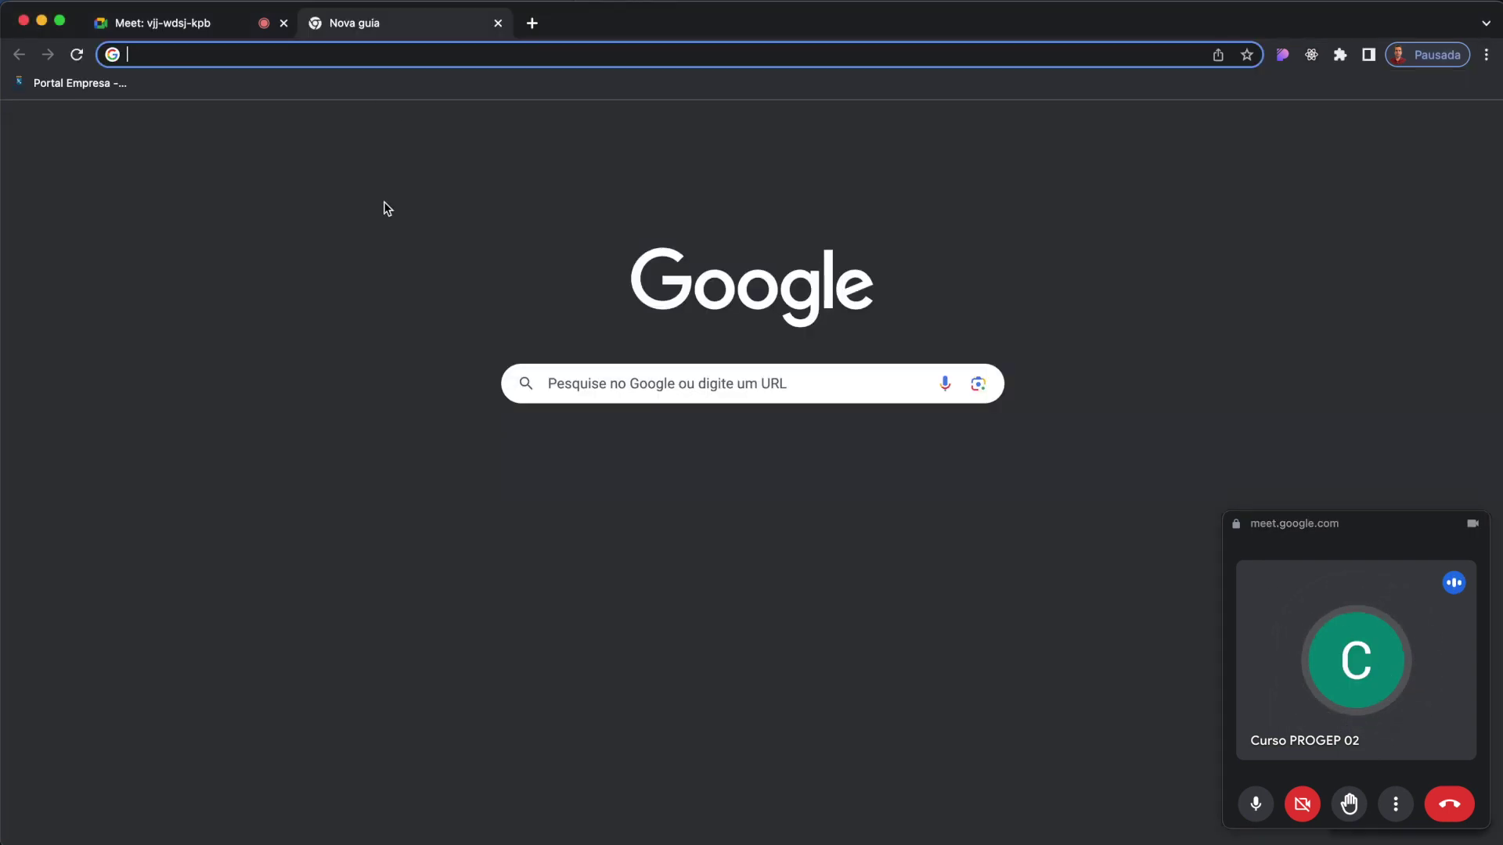
{"action": "type", "text": "d"}
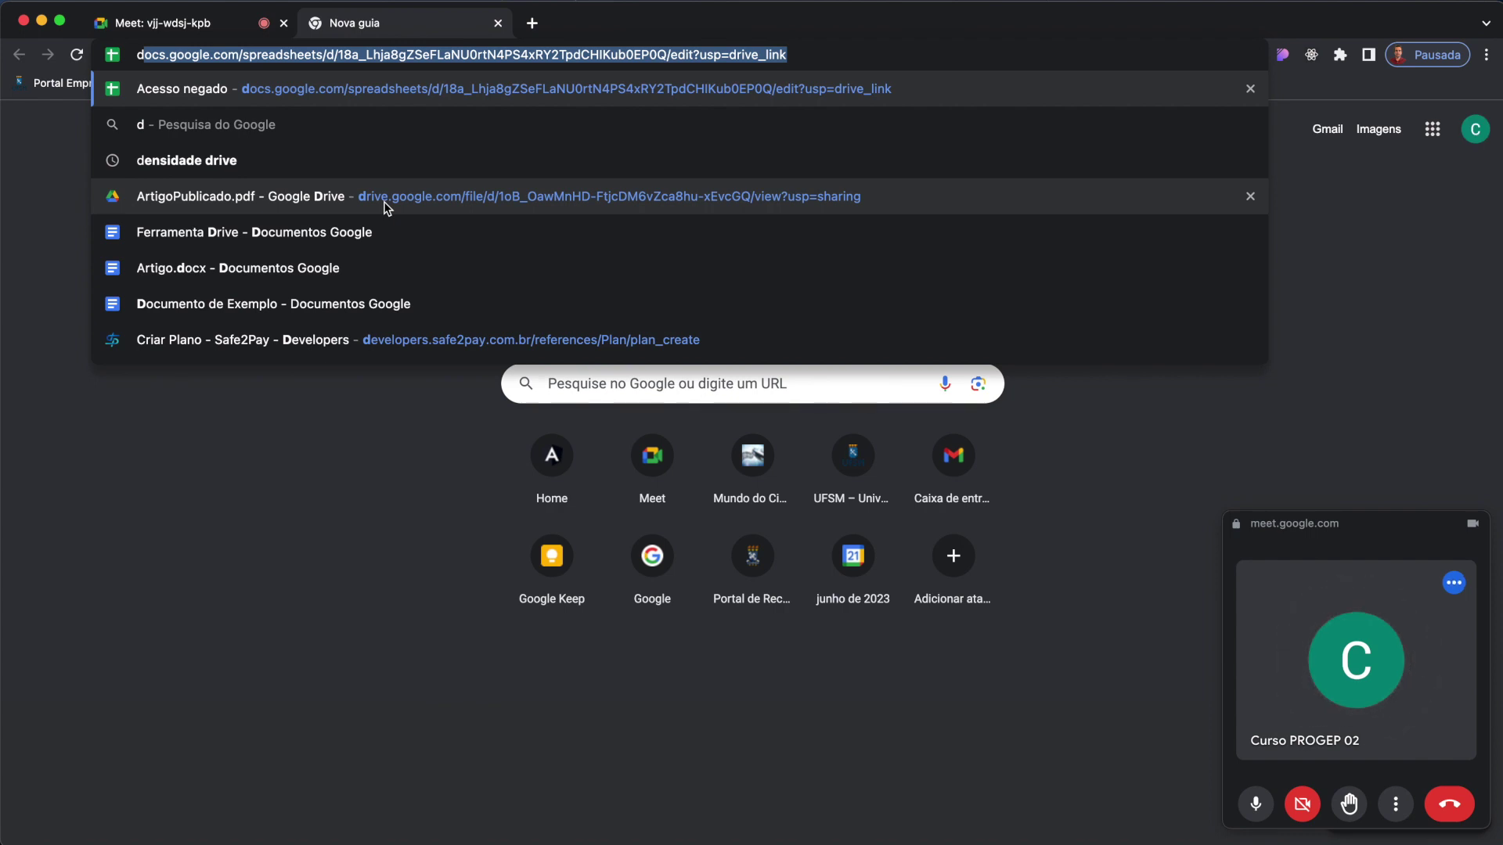
{"action": "key", "text": "BackSpace"}
{"action": "key", "text": "BackSpace"}
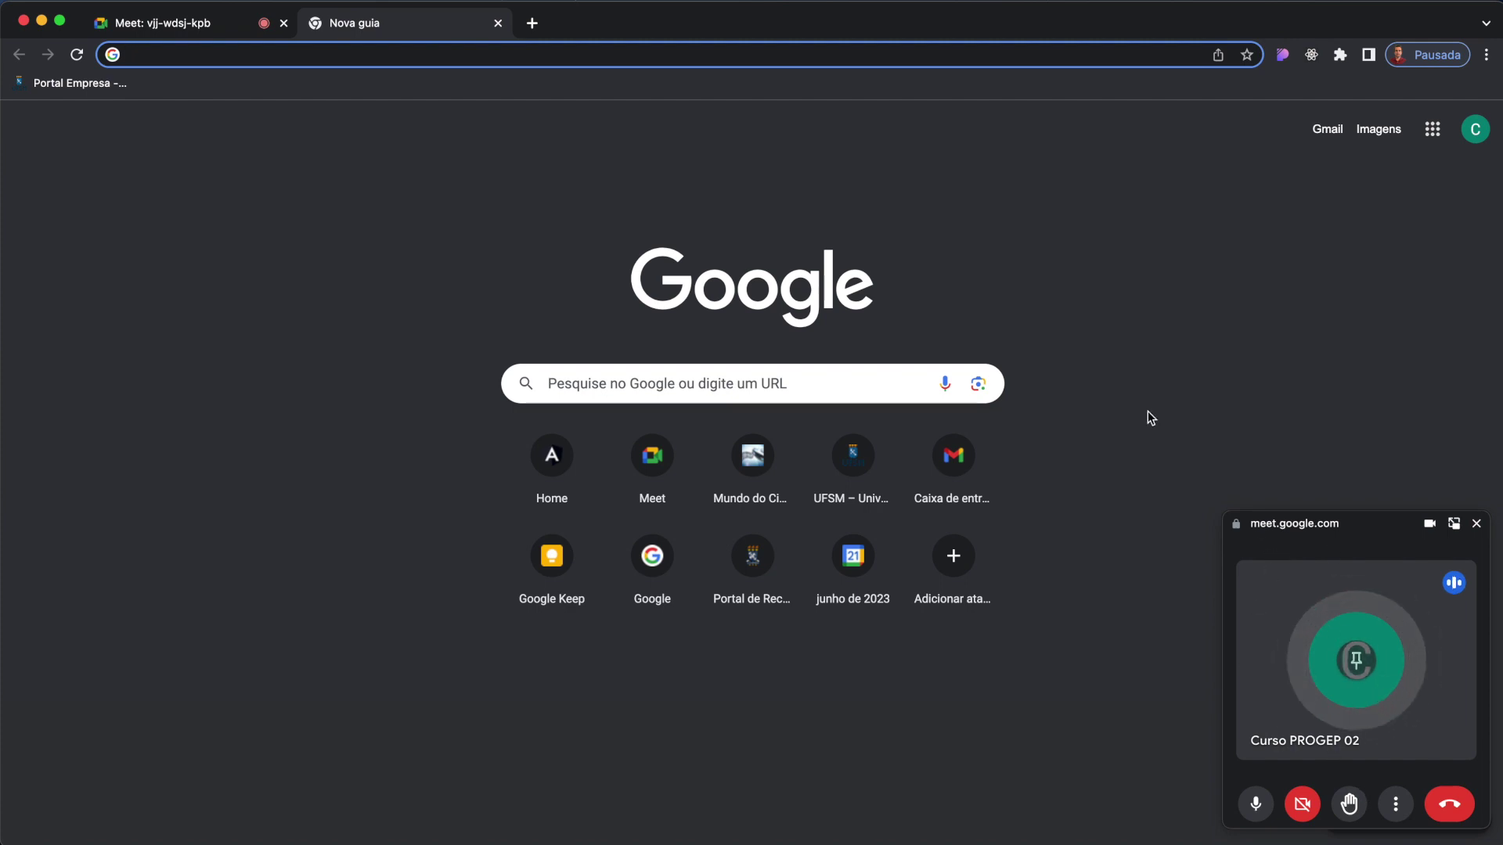
{"action": "left_click", "coordinate": [510, 151]}
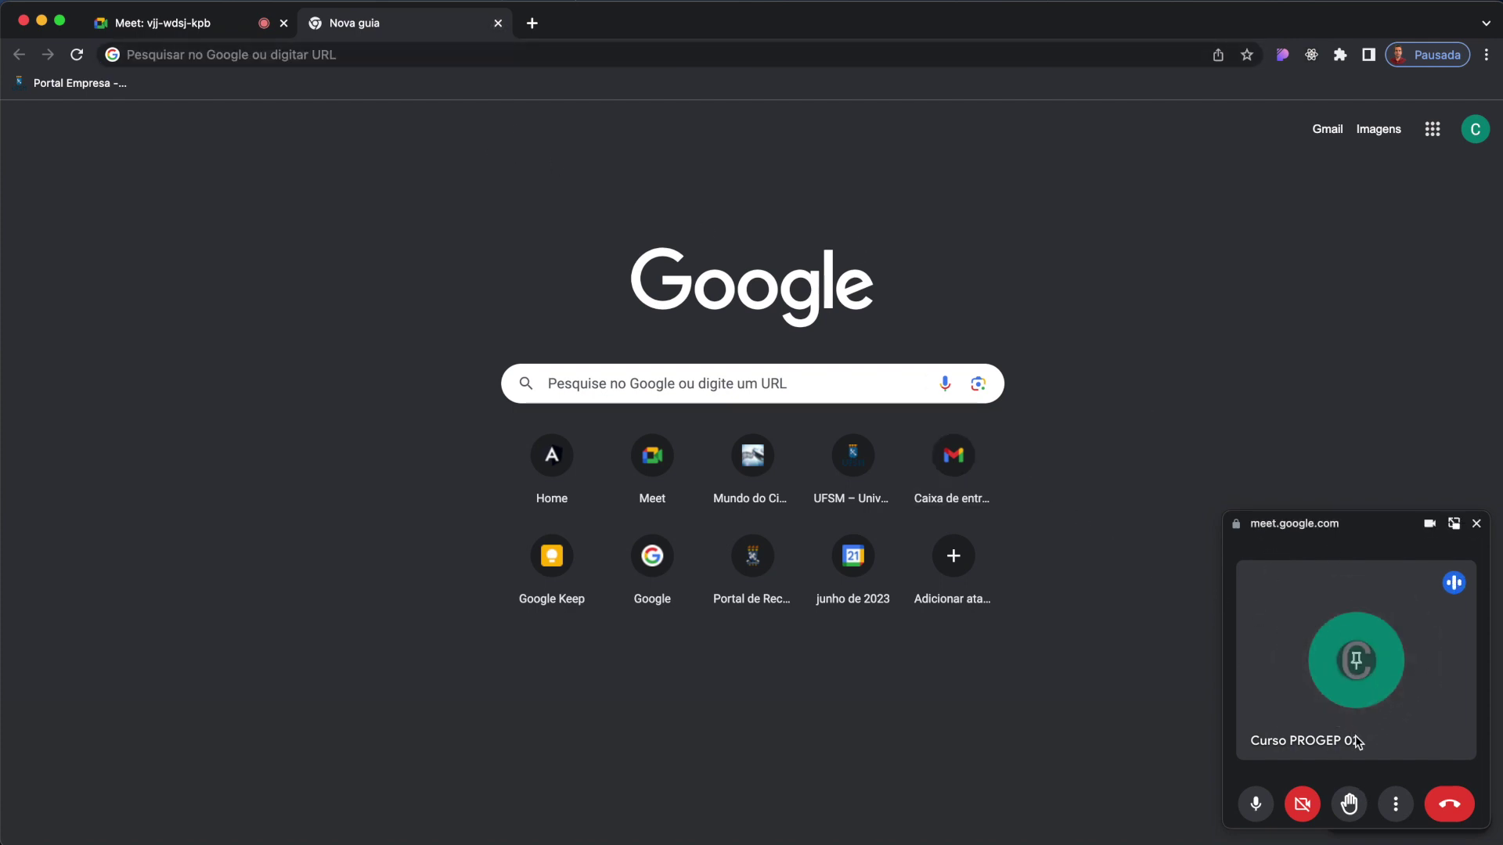
{"action": "left_click", "coordinate": [495, 29]}
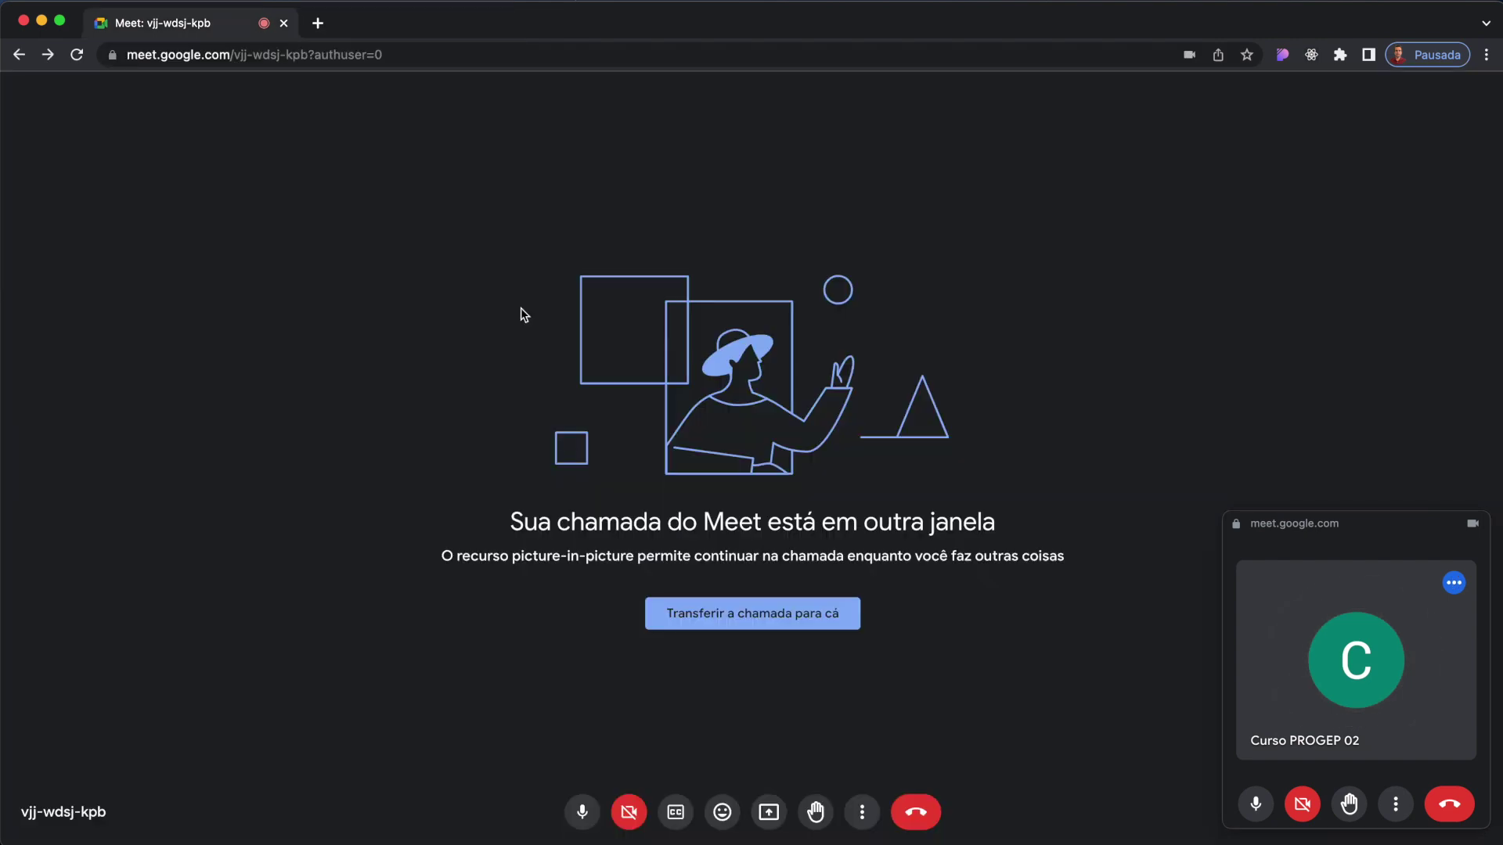
{"action": "left_click", "coordinate": [859, 628]}
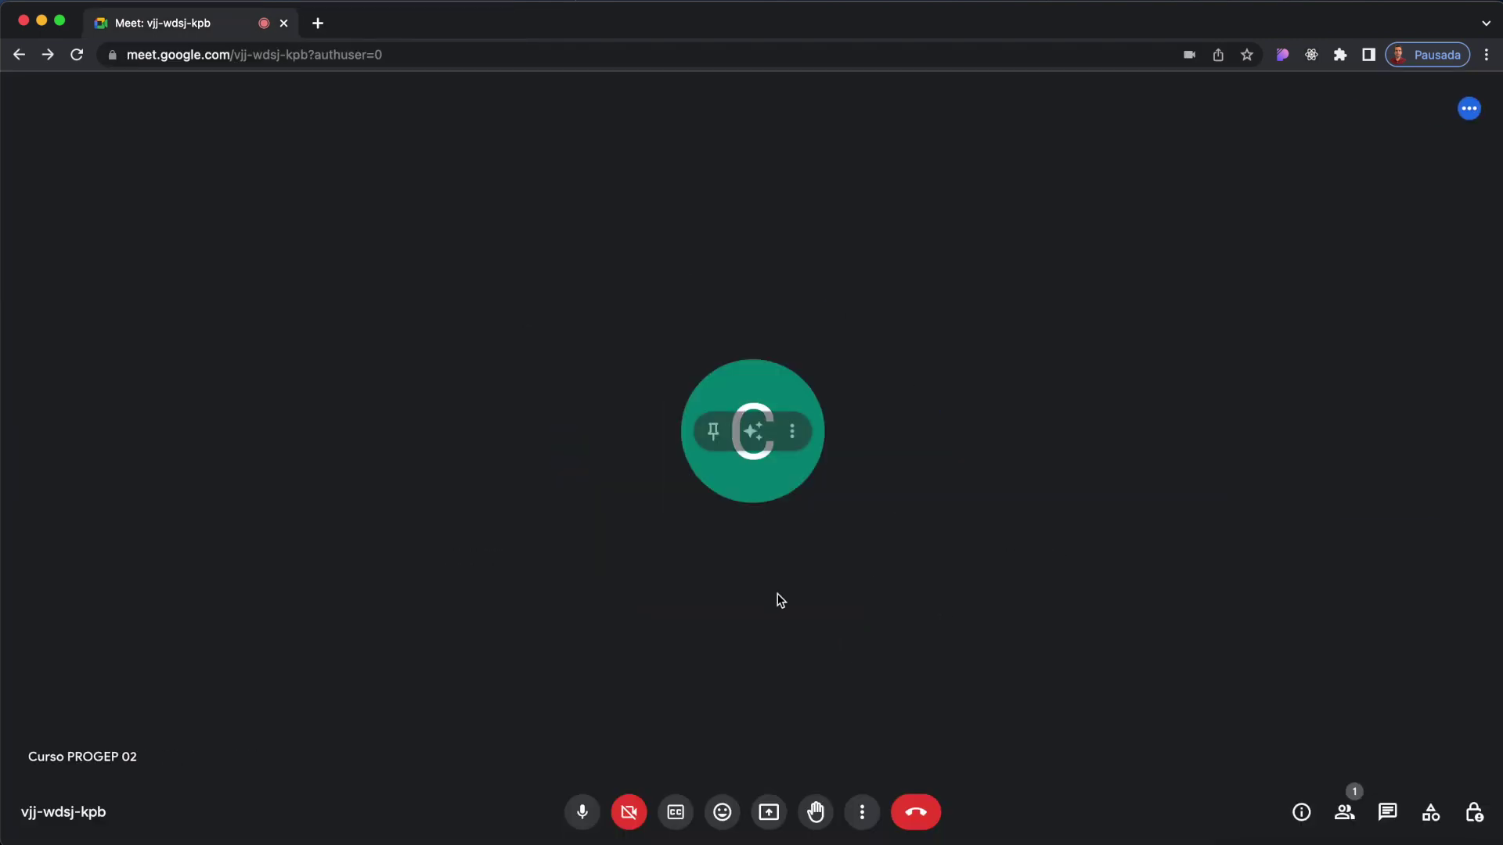
Open the meeting settings and review the video options, the audio options and the available microphones.
{"action": "left_click", "coordinate": [862, 811]}
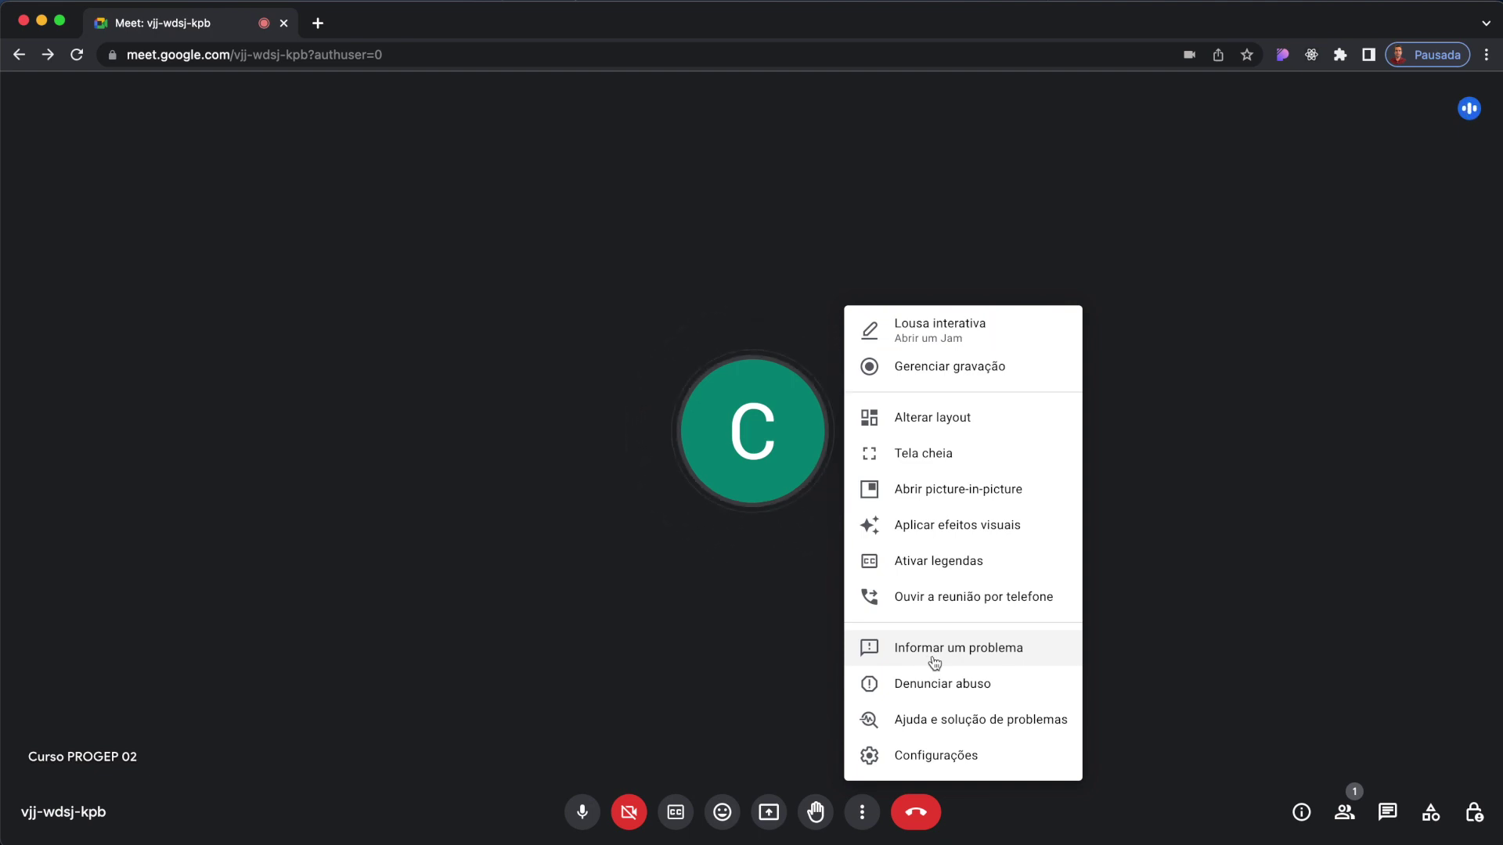
{"action": "left_click", "coordinate": [923, 759]}
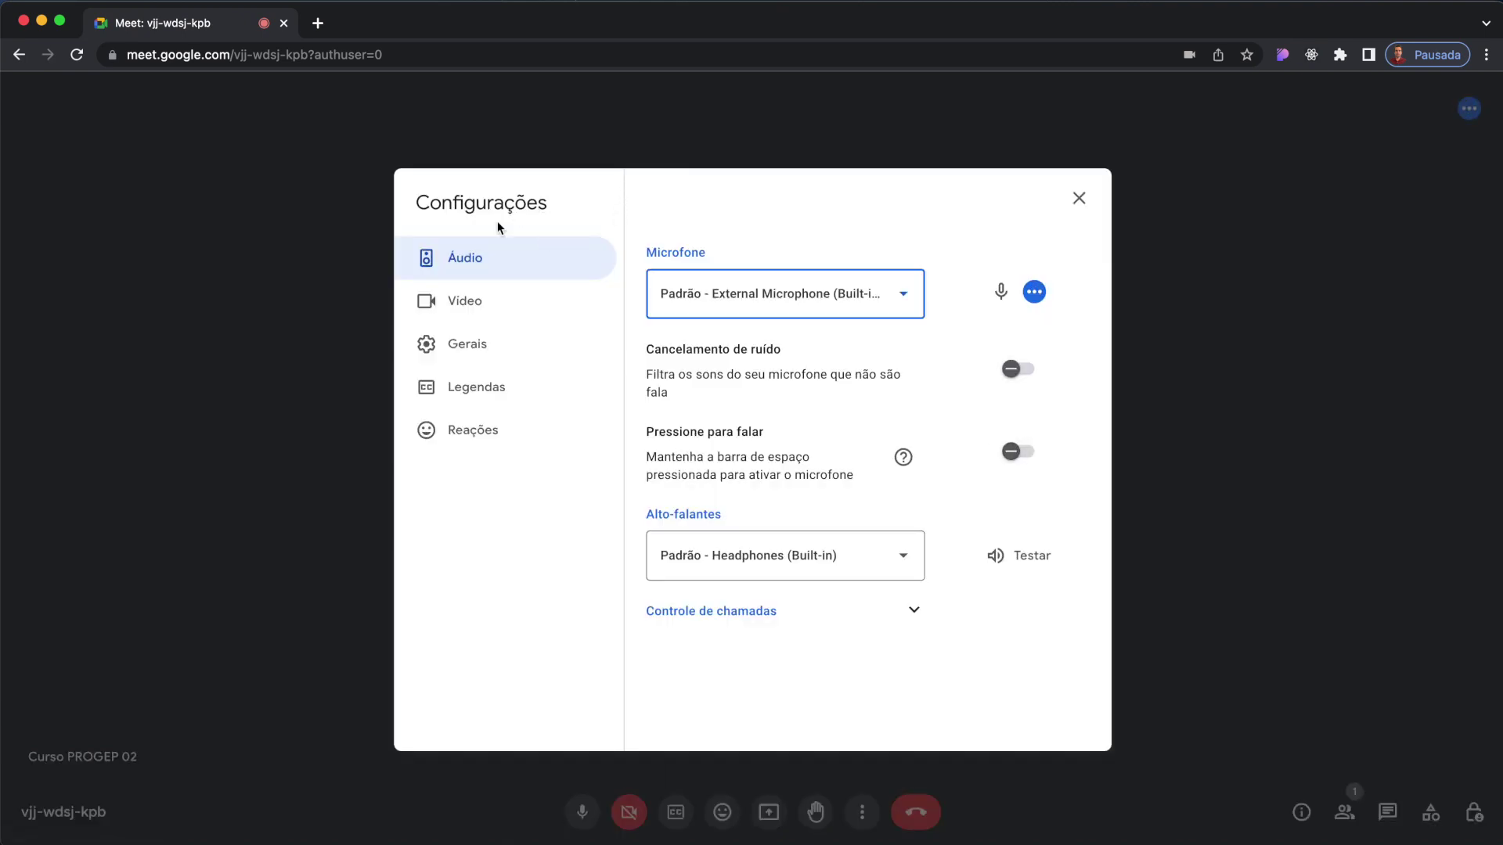
{"action": "left_click", "coordinate": [456, 308]}
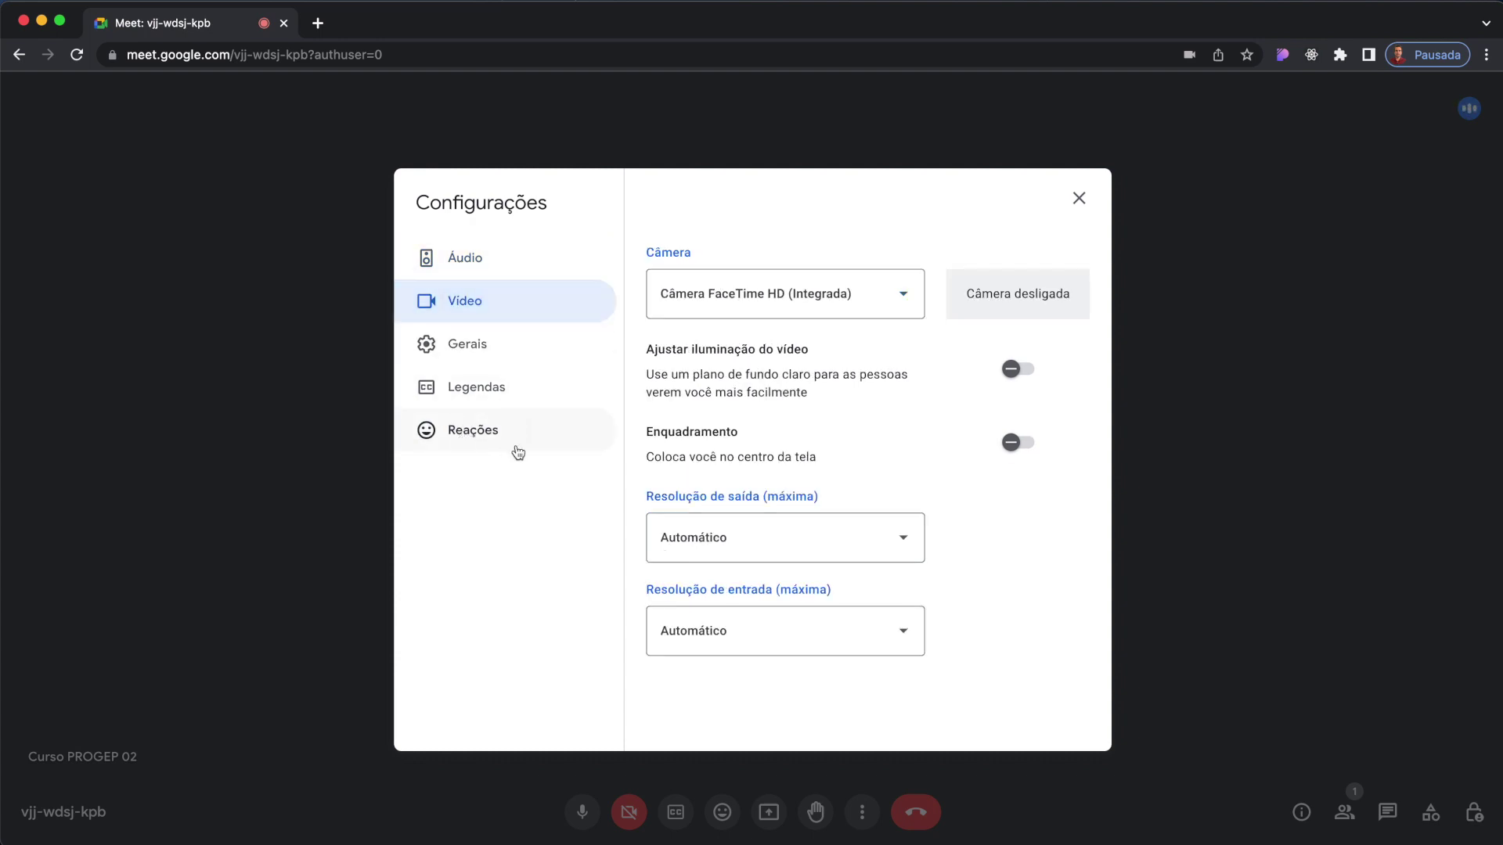
{"action": "left_click", "coordinate": [617, 262]}
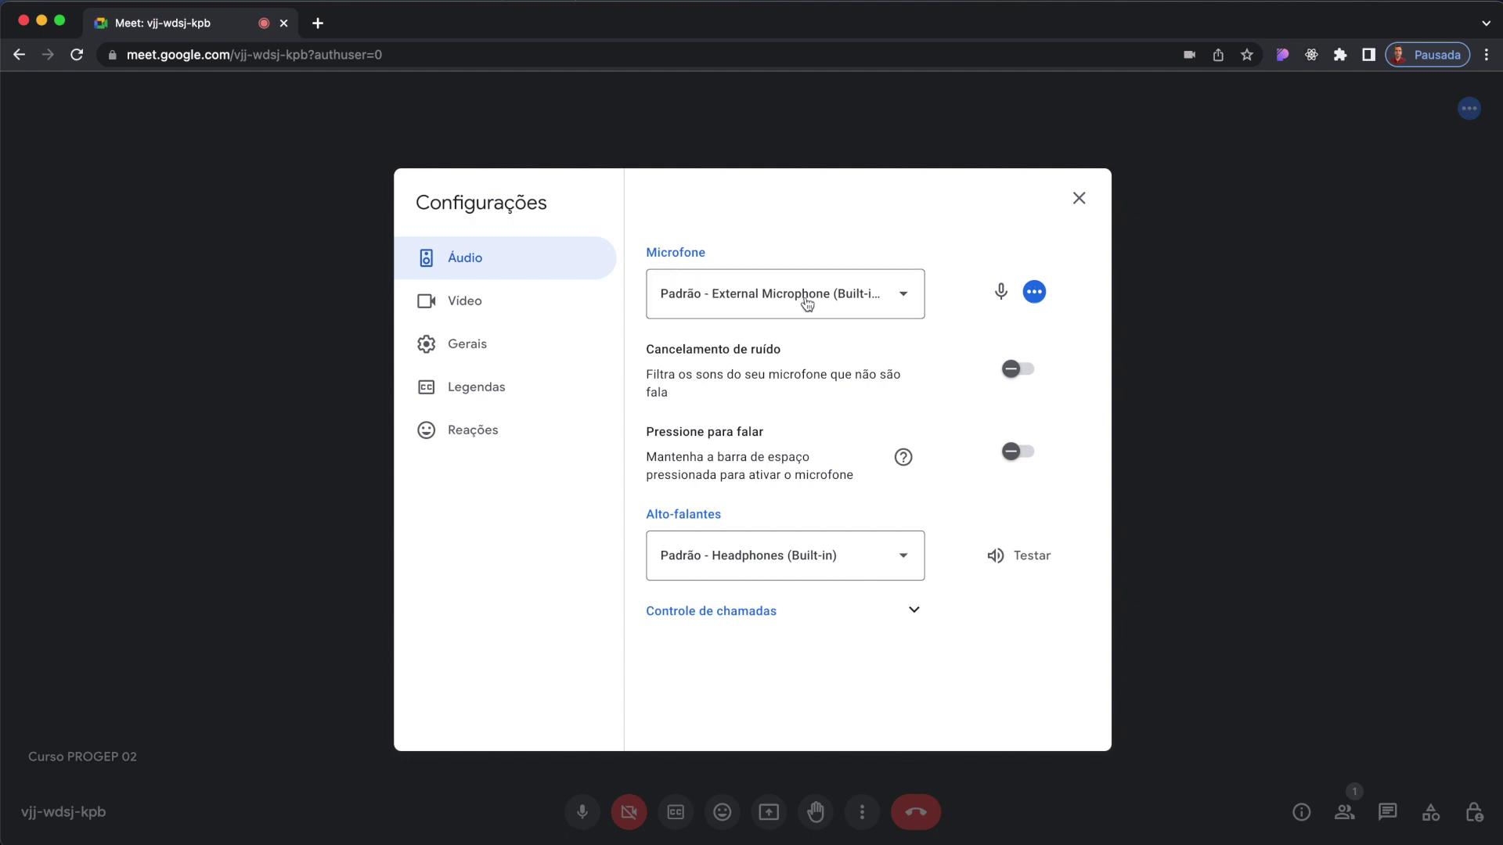
{"action": "left_click", "coordinate": [722, 309]}
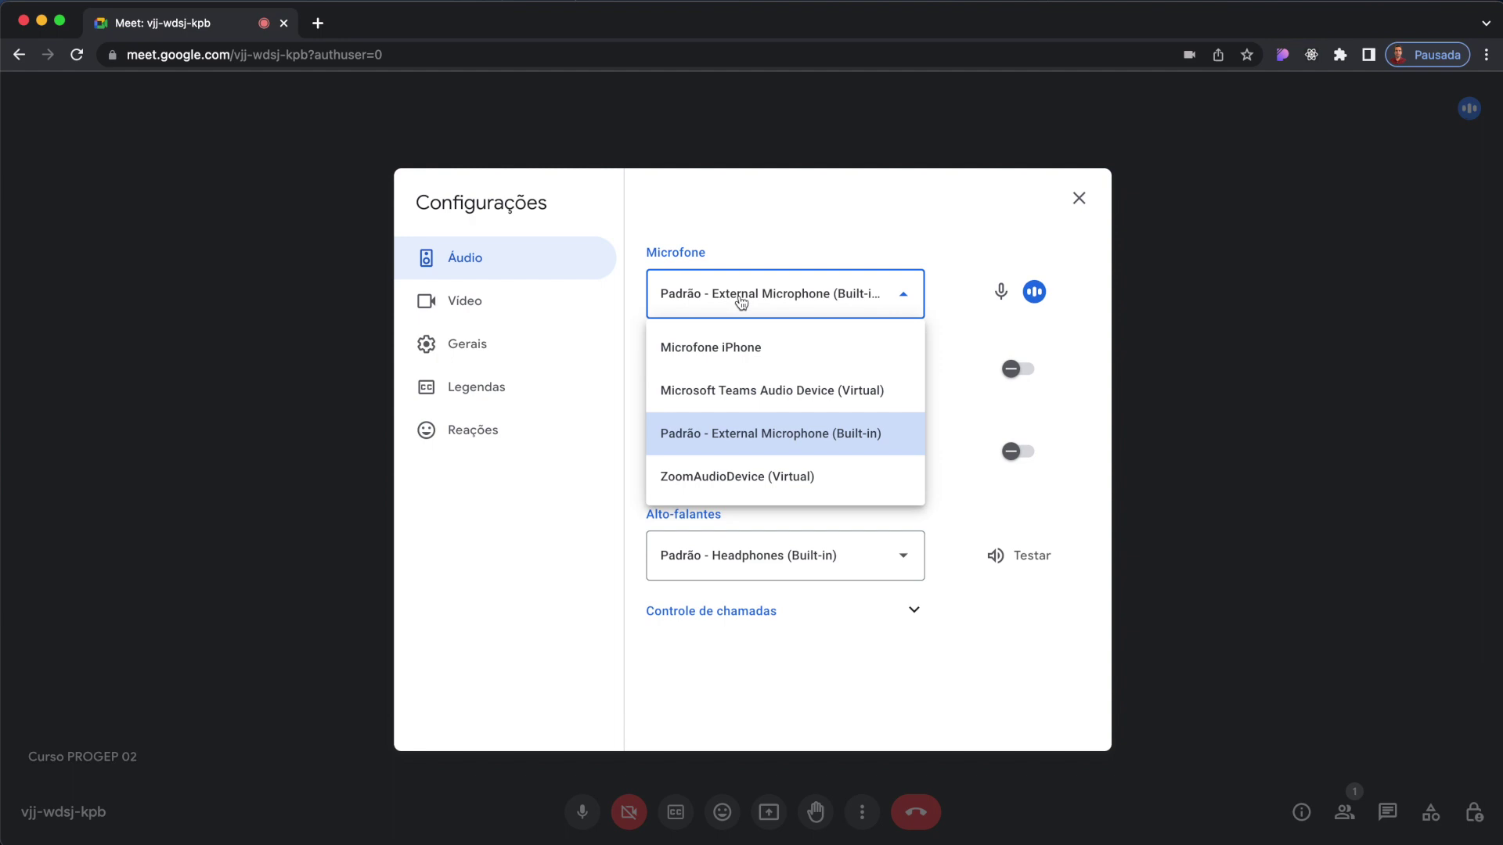
{"action": "left_click", "coordinate": [740, 302]}
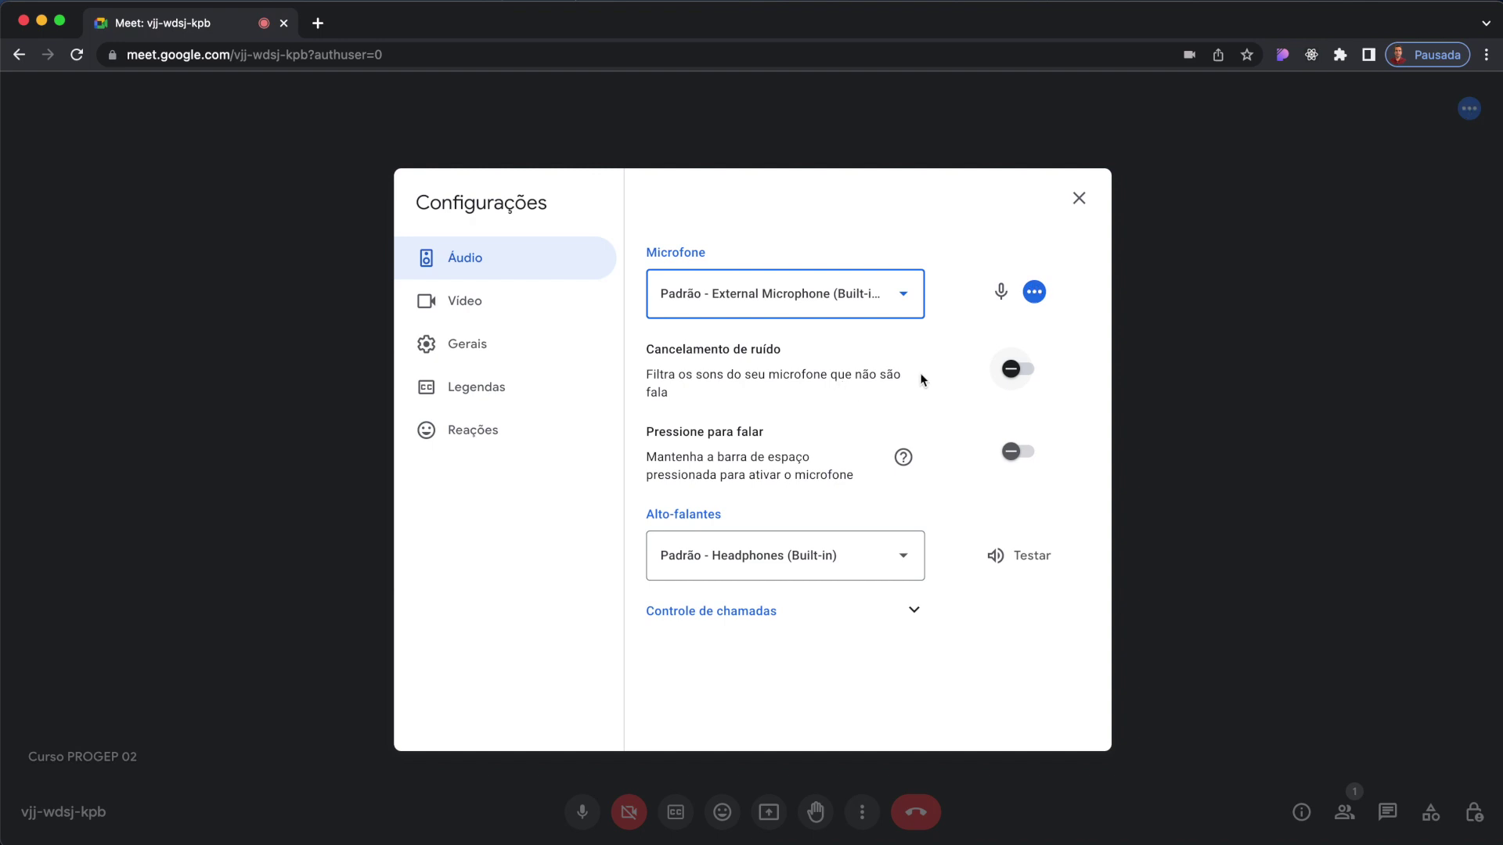
Turn on noise cancellation for the microphone and review the available speakers and the USB device call controls.
{"action": "left_click", "coordinate": [1010, 370]}
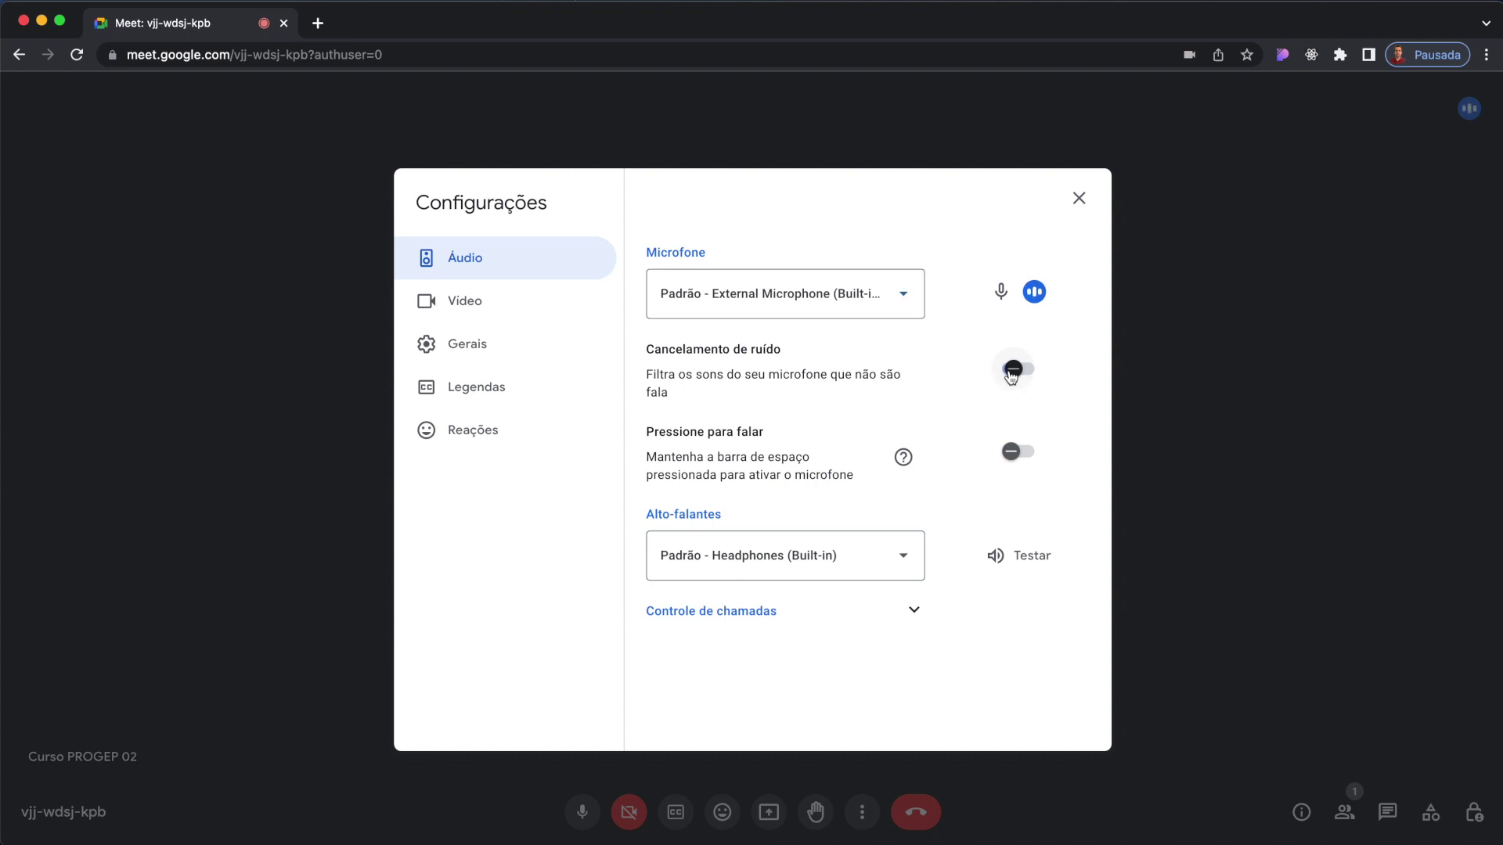
{"action": "key", "text": "Tab"}
{"action": "left_click", "coordinate": [785, 567]}
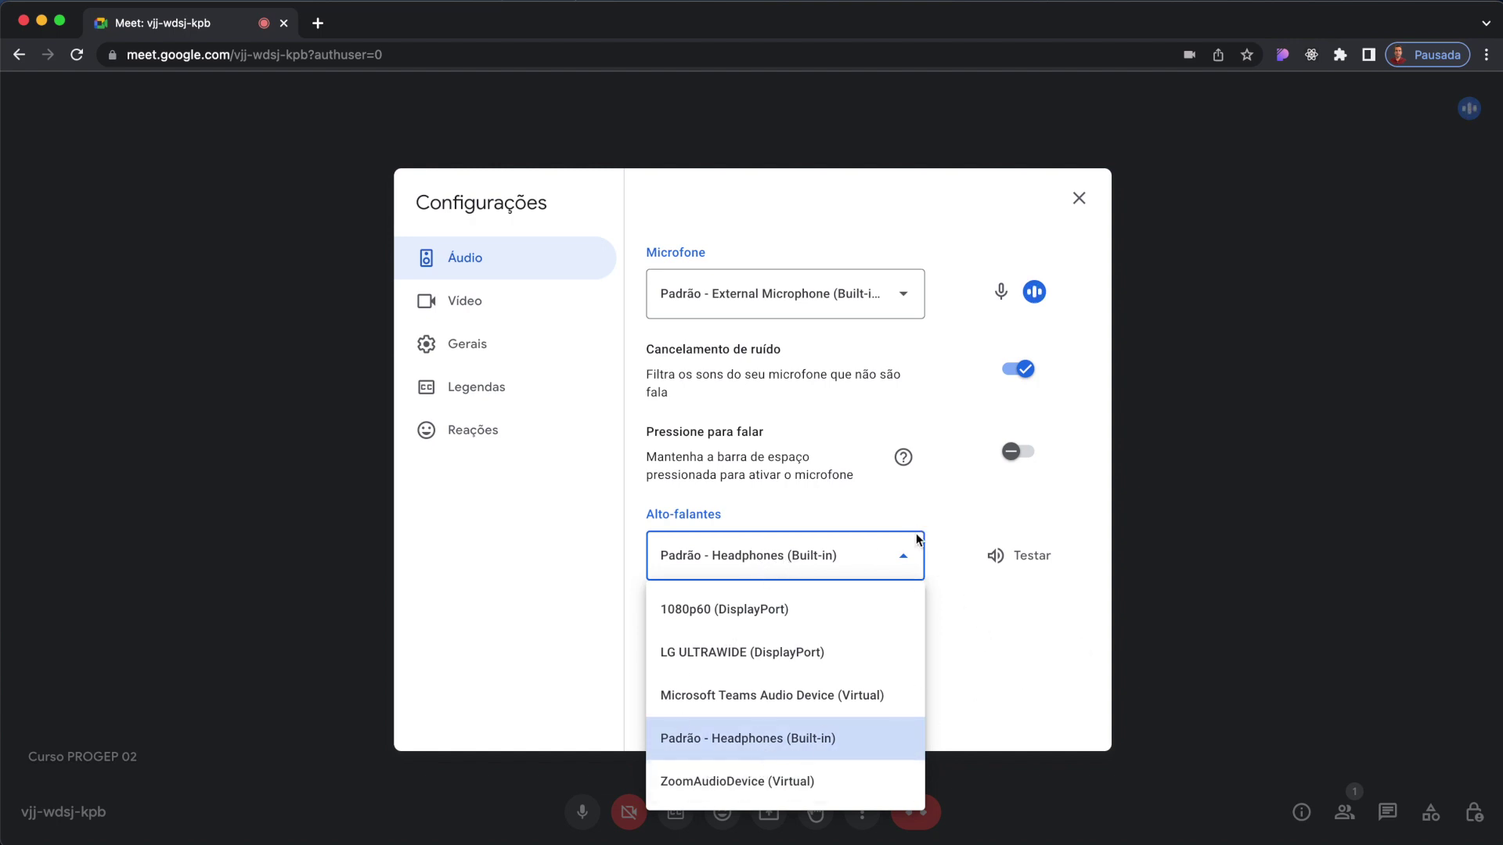
{"action": "left_click", "coordinate": [727, 555]}
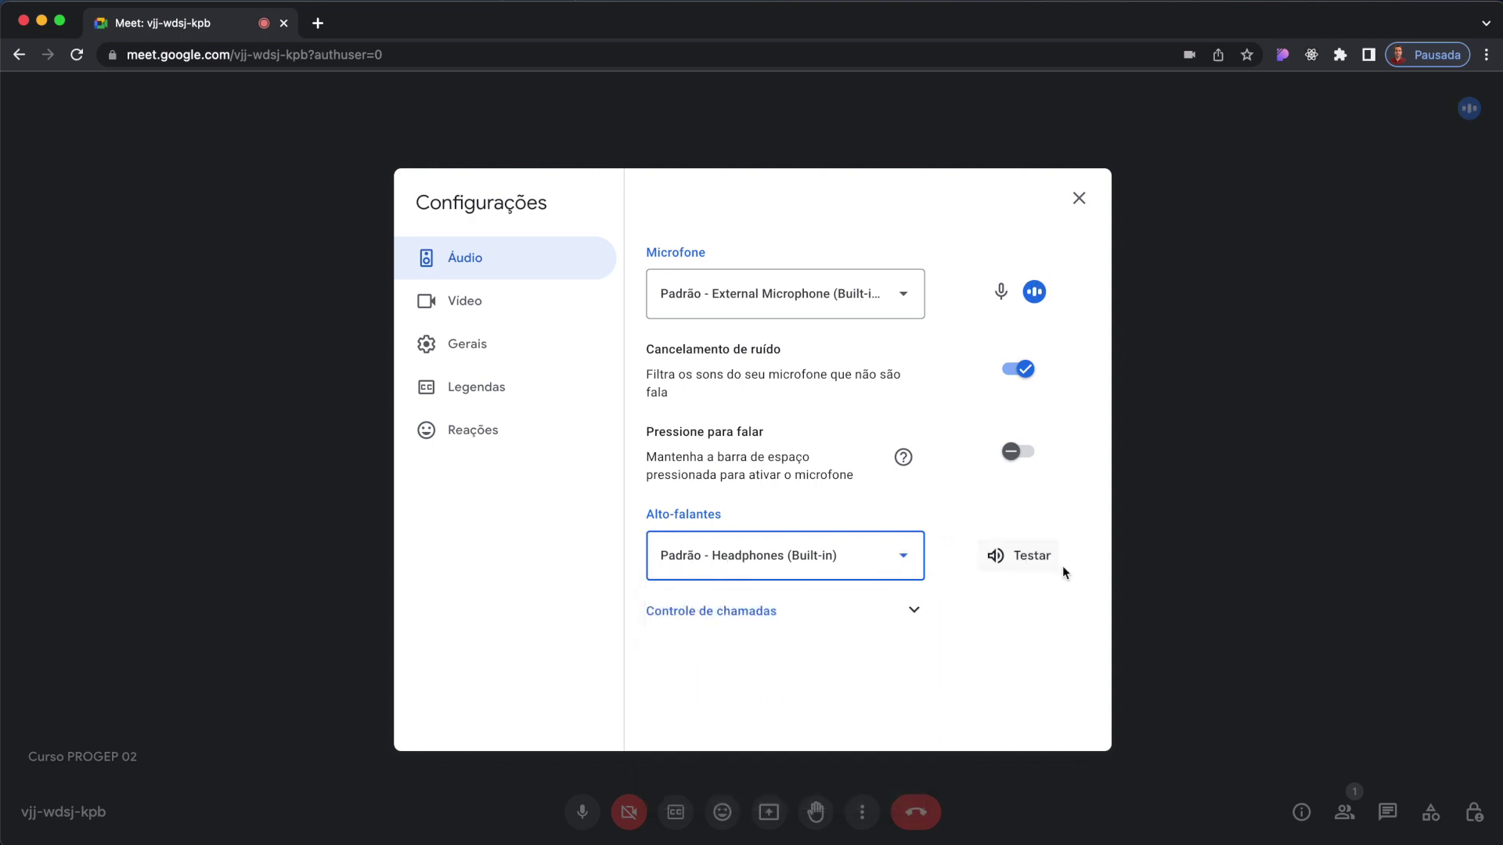
{"action": "left_click", "coordinate": [921, 613]}
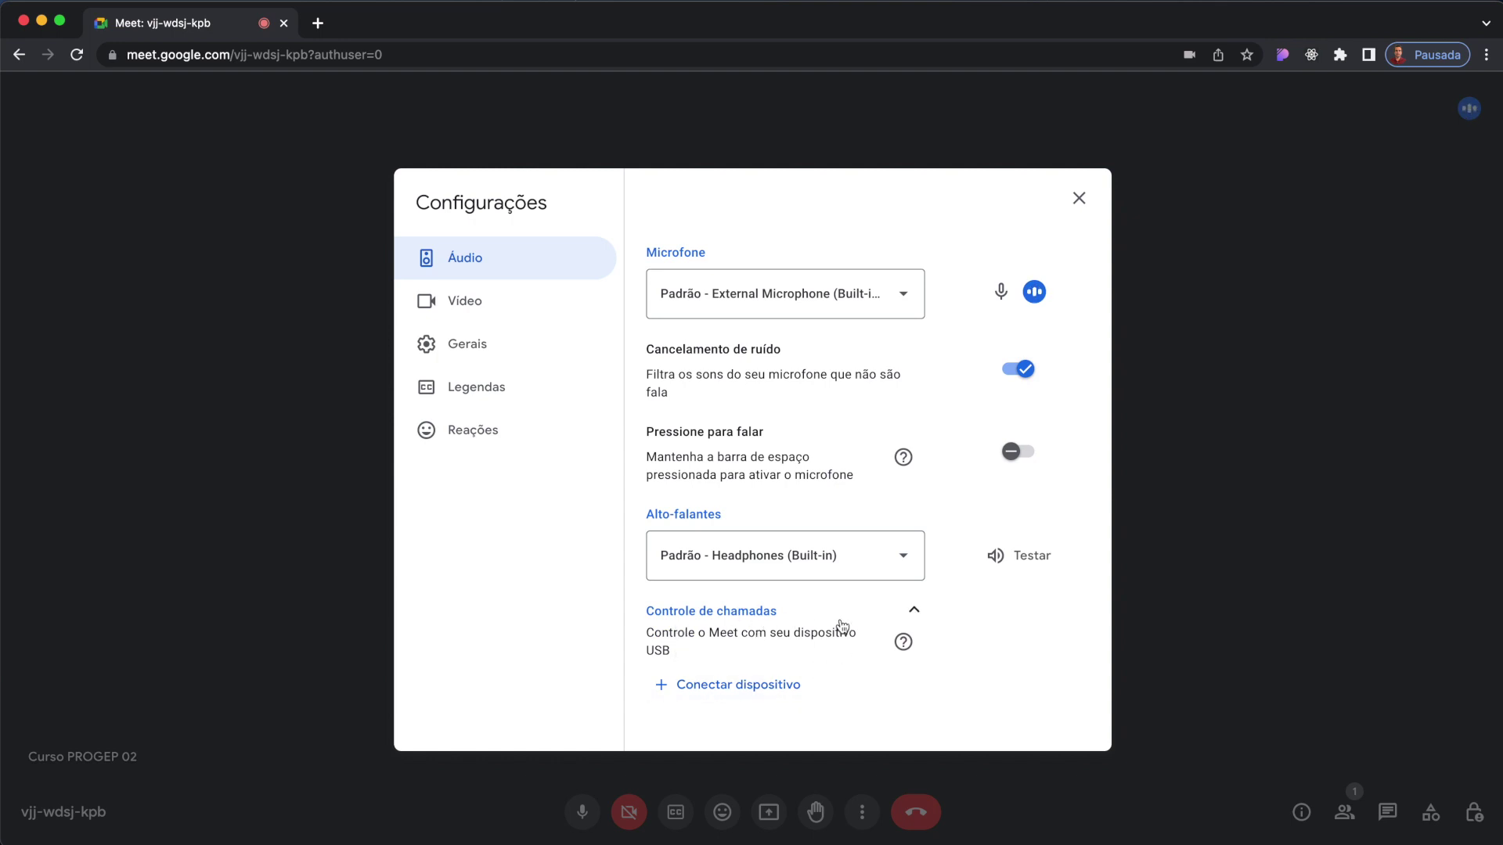
{"action": "left_click", "coordinate": [910, 618]}
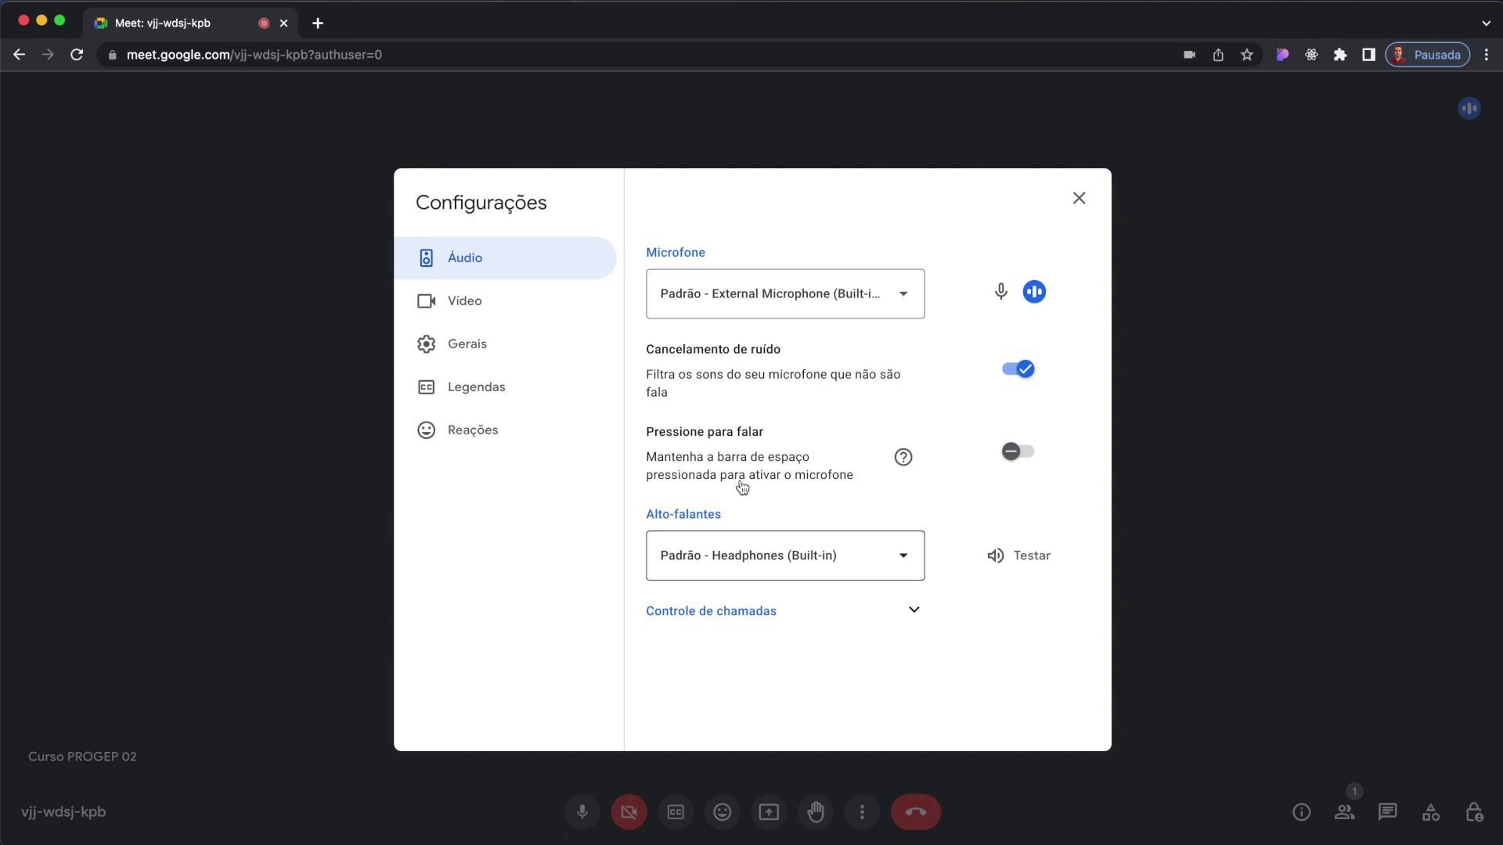
Open the video settings and try the lighting adjustment and framing options, switching each back off.
{"action": "left_click", "coordinate": [500, 312]}
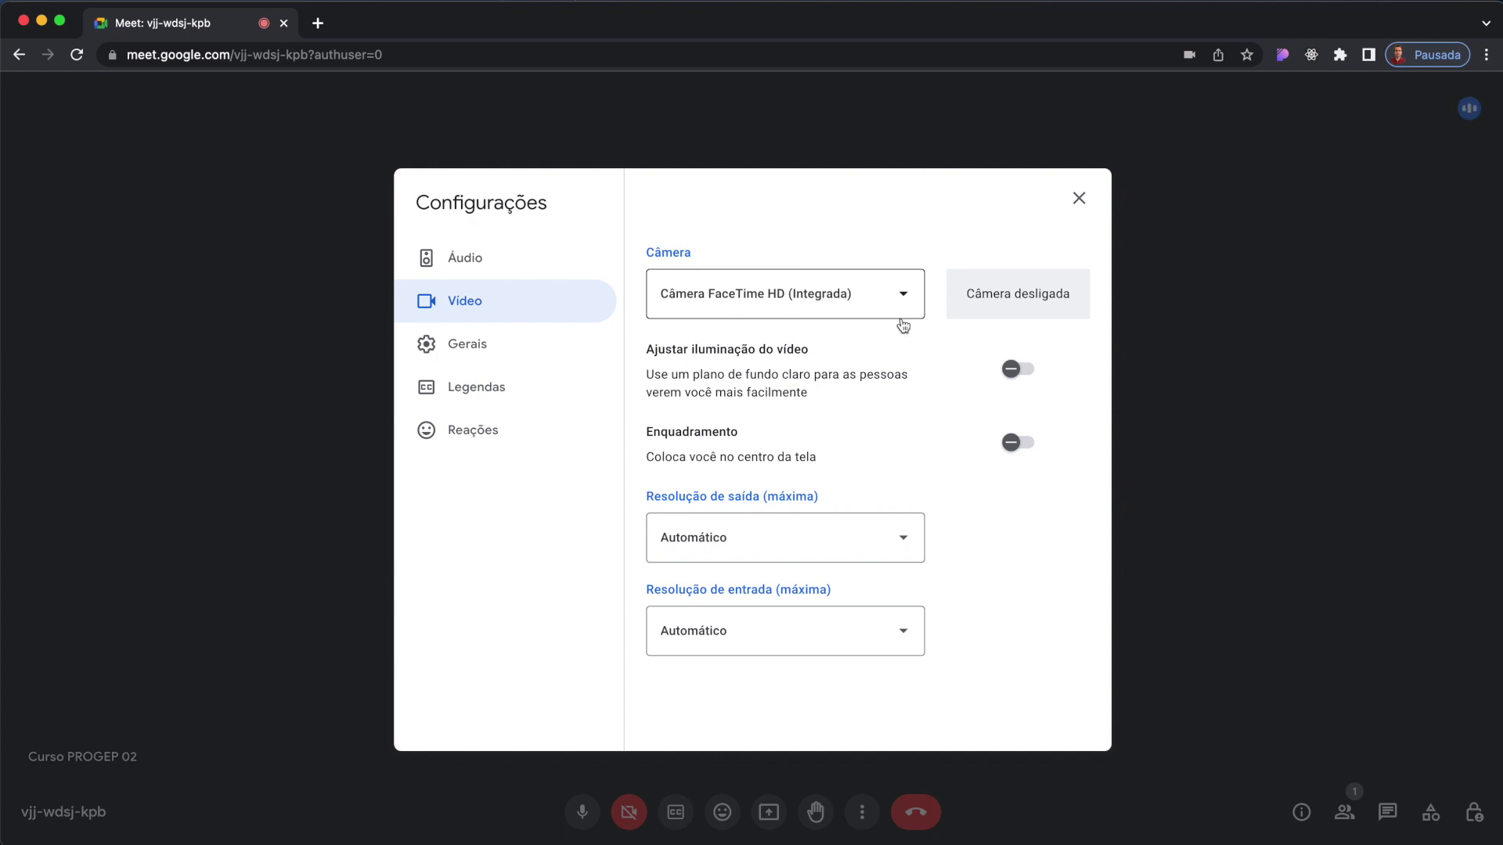
{"action": "key", "text": "Tab"}
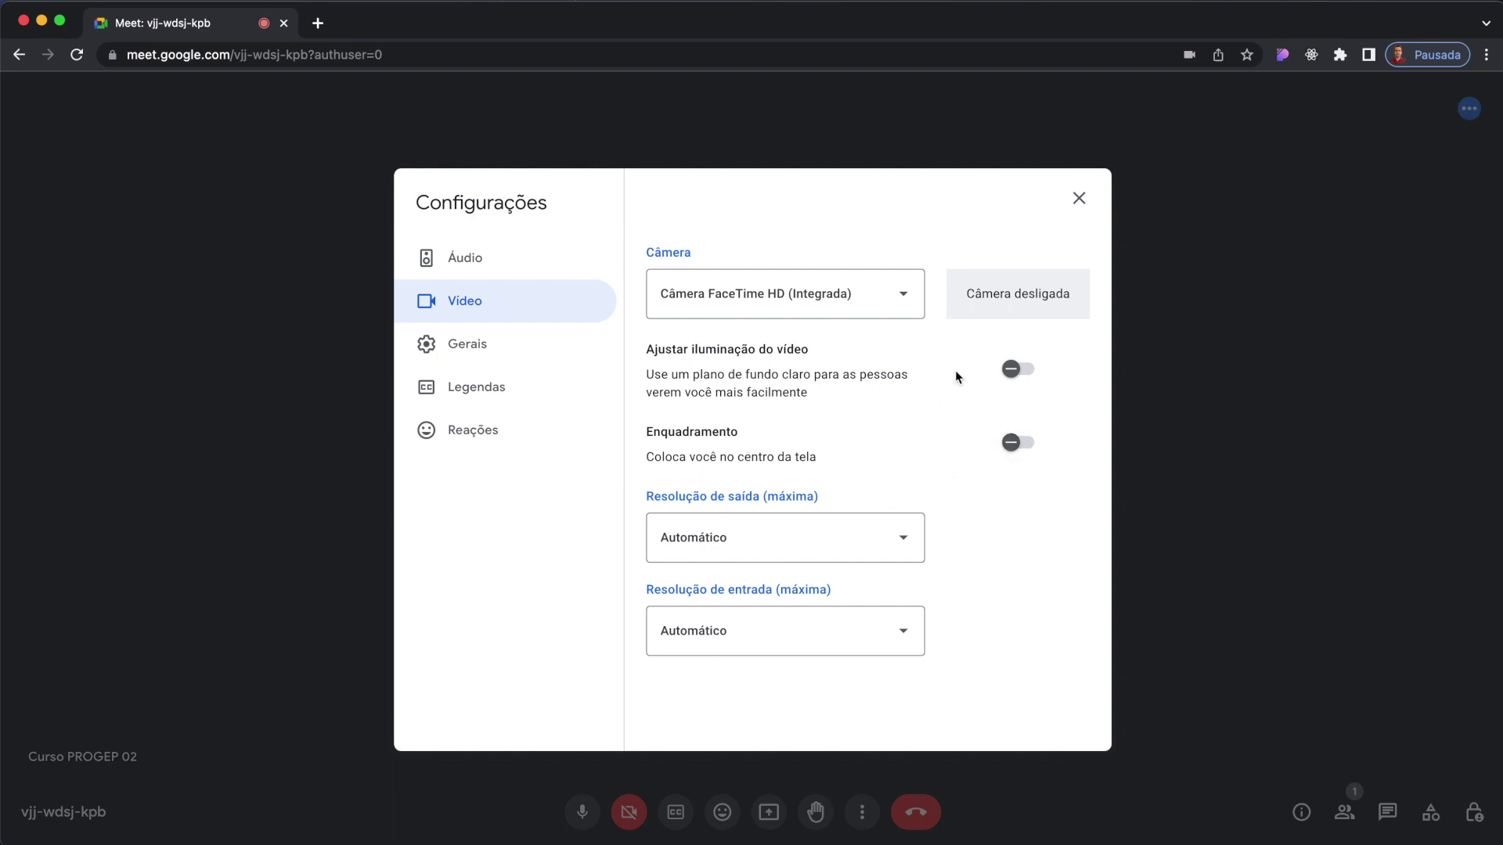
{"action": "left_click", "coordinate": [1018, 368]}
{"action": "left_click", "coordinate": [1017, 369]}
{"action": "left_click", "coordinate": [1018, 442]}
{"action": "left_click", "coordinate": [1018, 443]}
Review the maximum outgoing and incoming video resolution choices, keeping both at Automático.
{"action": "left_click", "coordinate": [720, 538]}
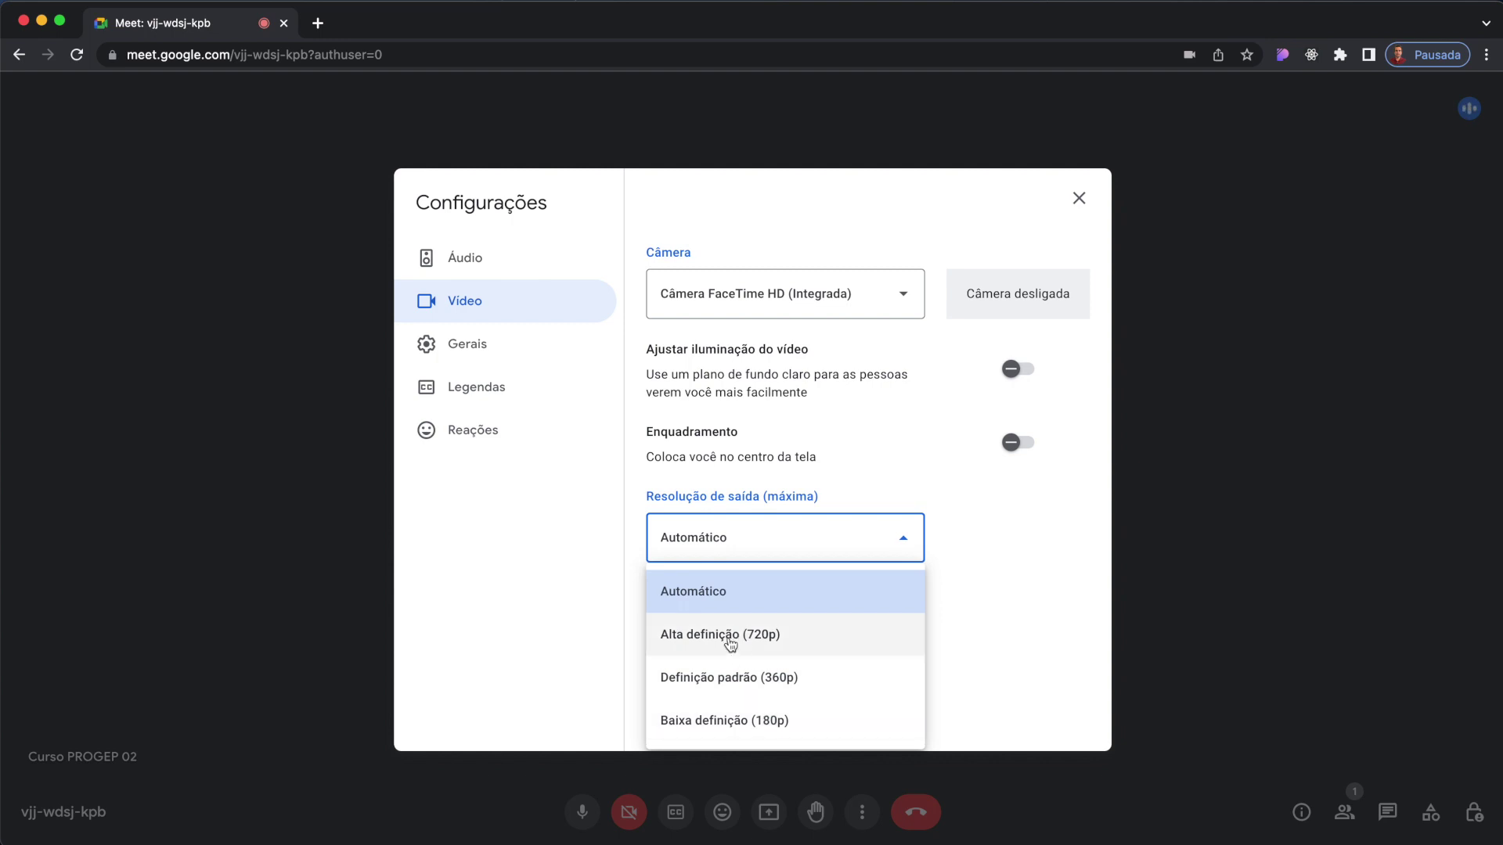
{"action": "left_click", "coordinate": [703, 592]}
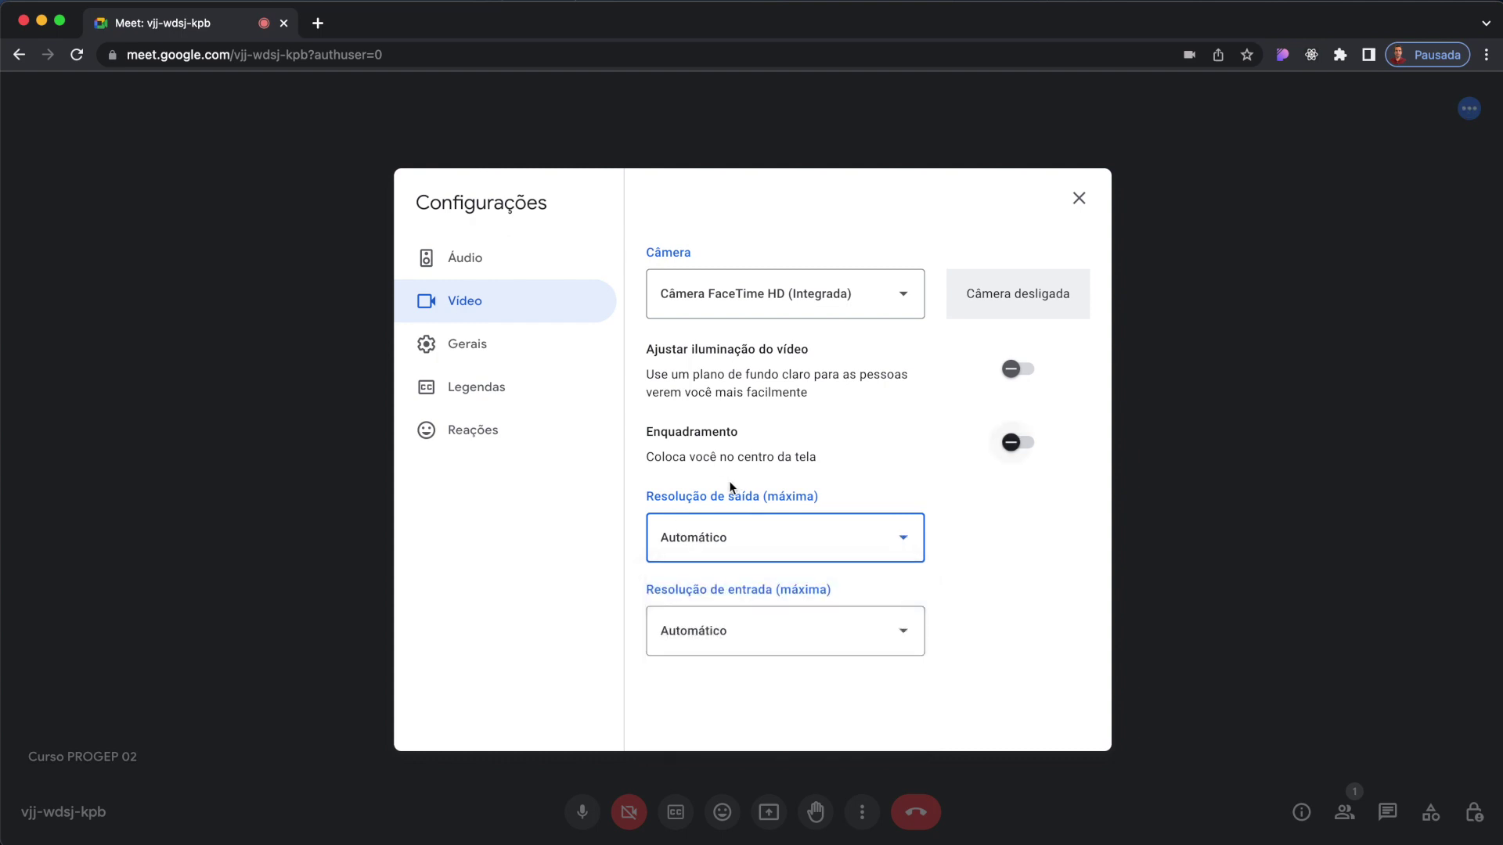
{"action": "left_click", "coordinate": [725, 633]}
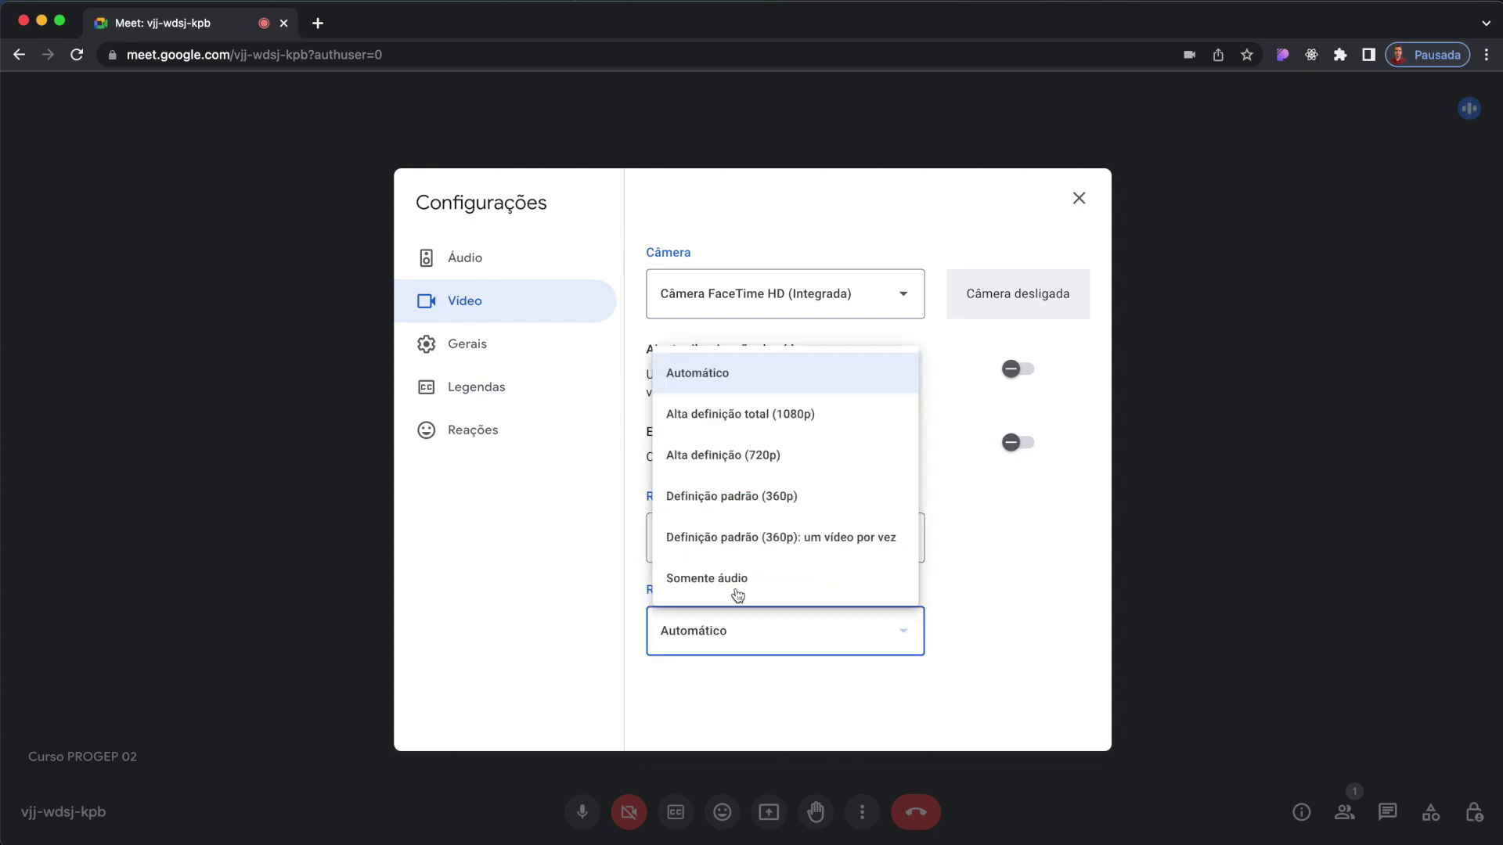
{"action": "left_click", "coordinate": [736, 638]}
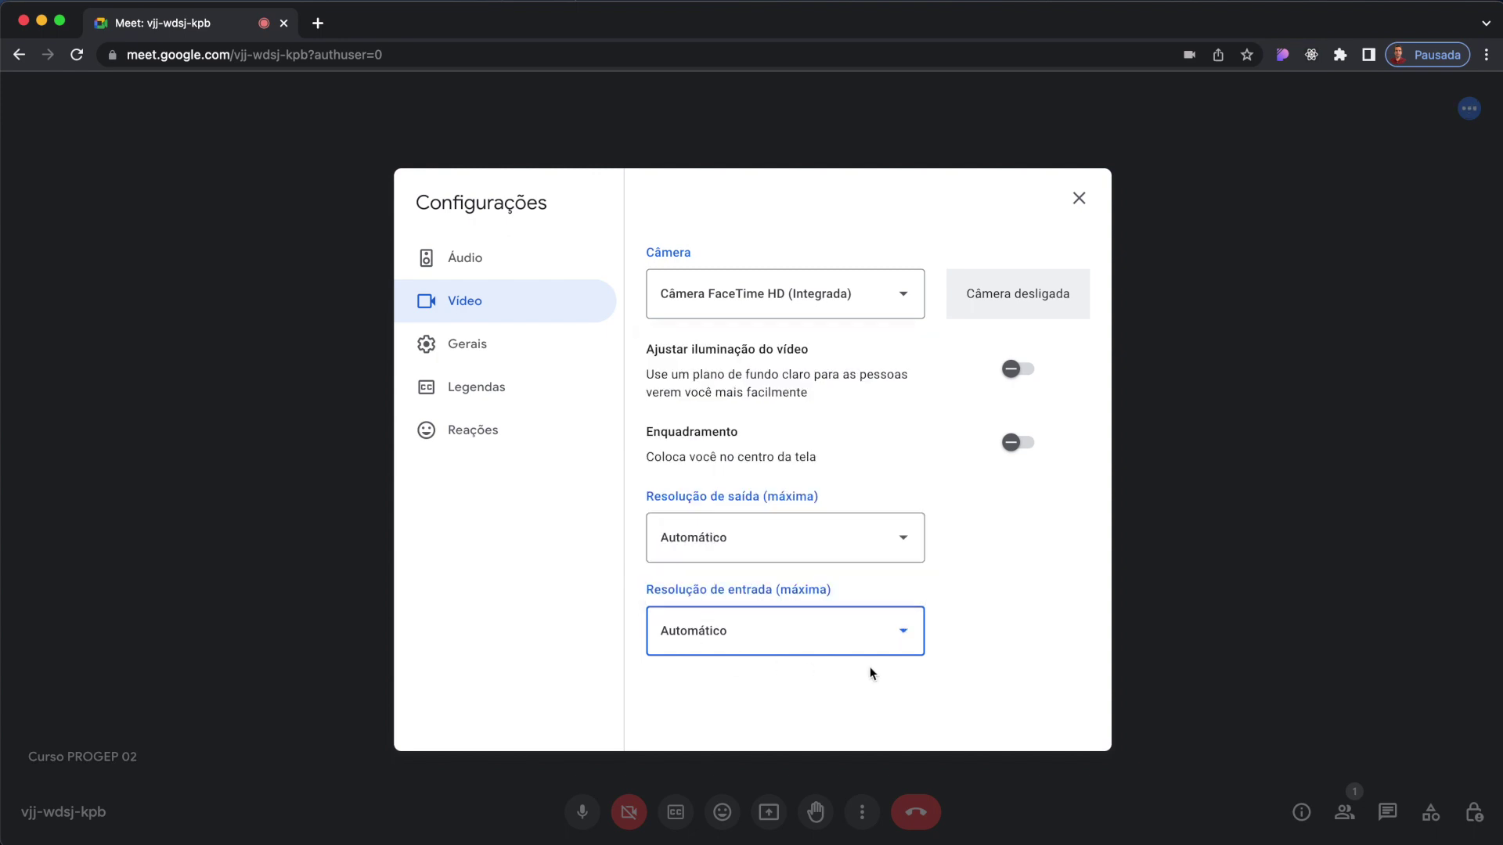
Review the general, captions and reactions settings, and close the meeting settings.
{"action": "left_click", "coordinate": [446, 347]}
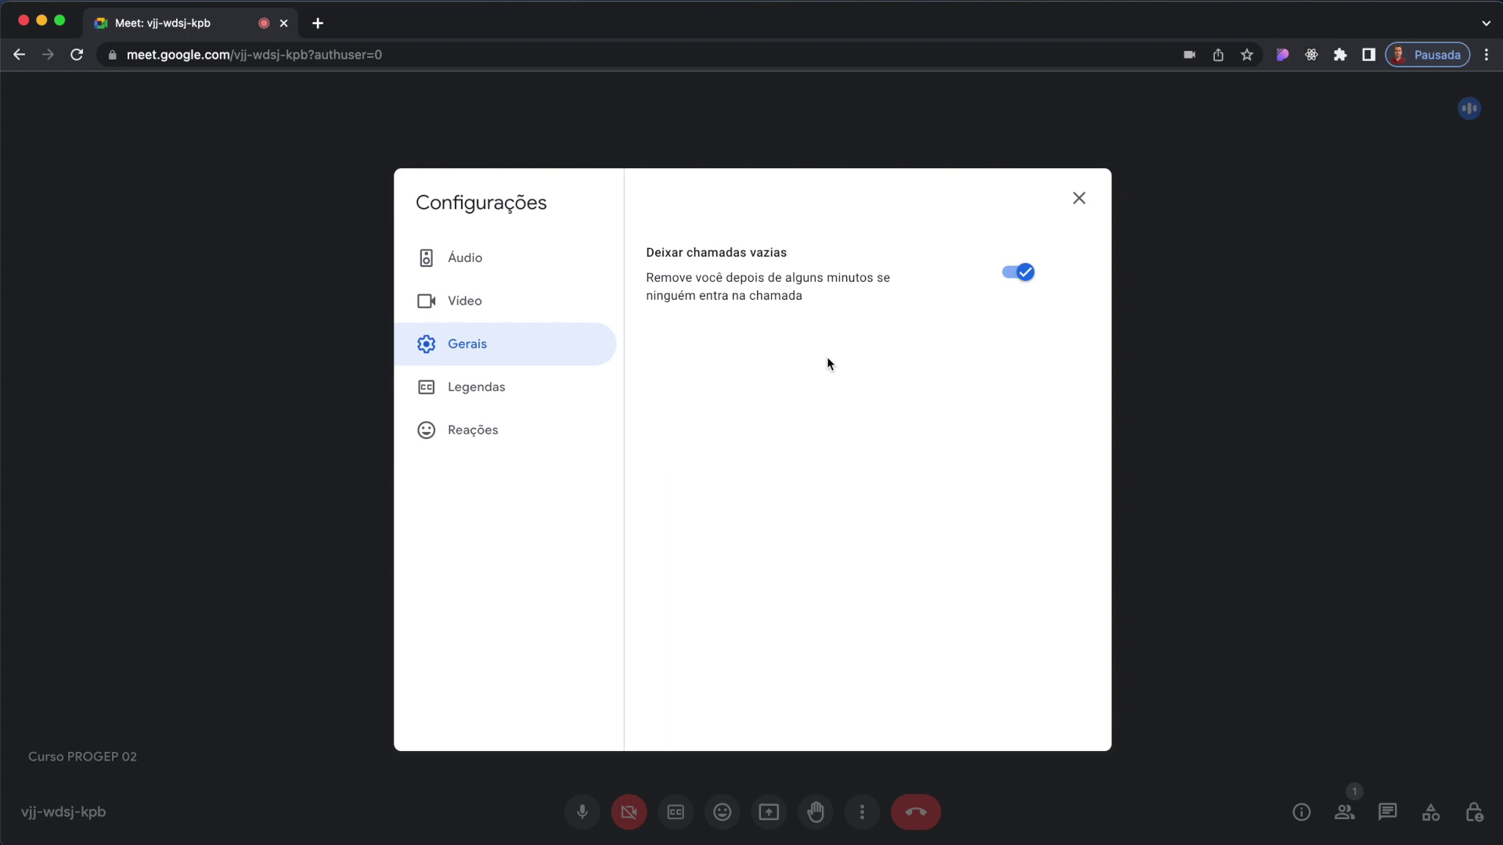
{"action": "left_click", "coordinate": [563, 398]}
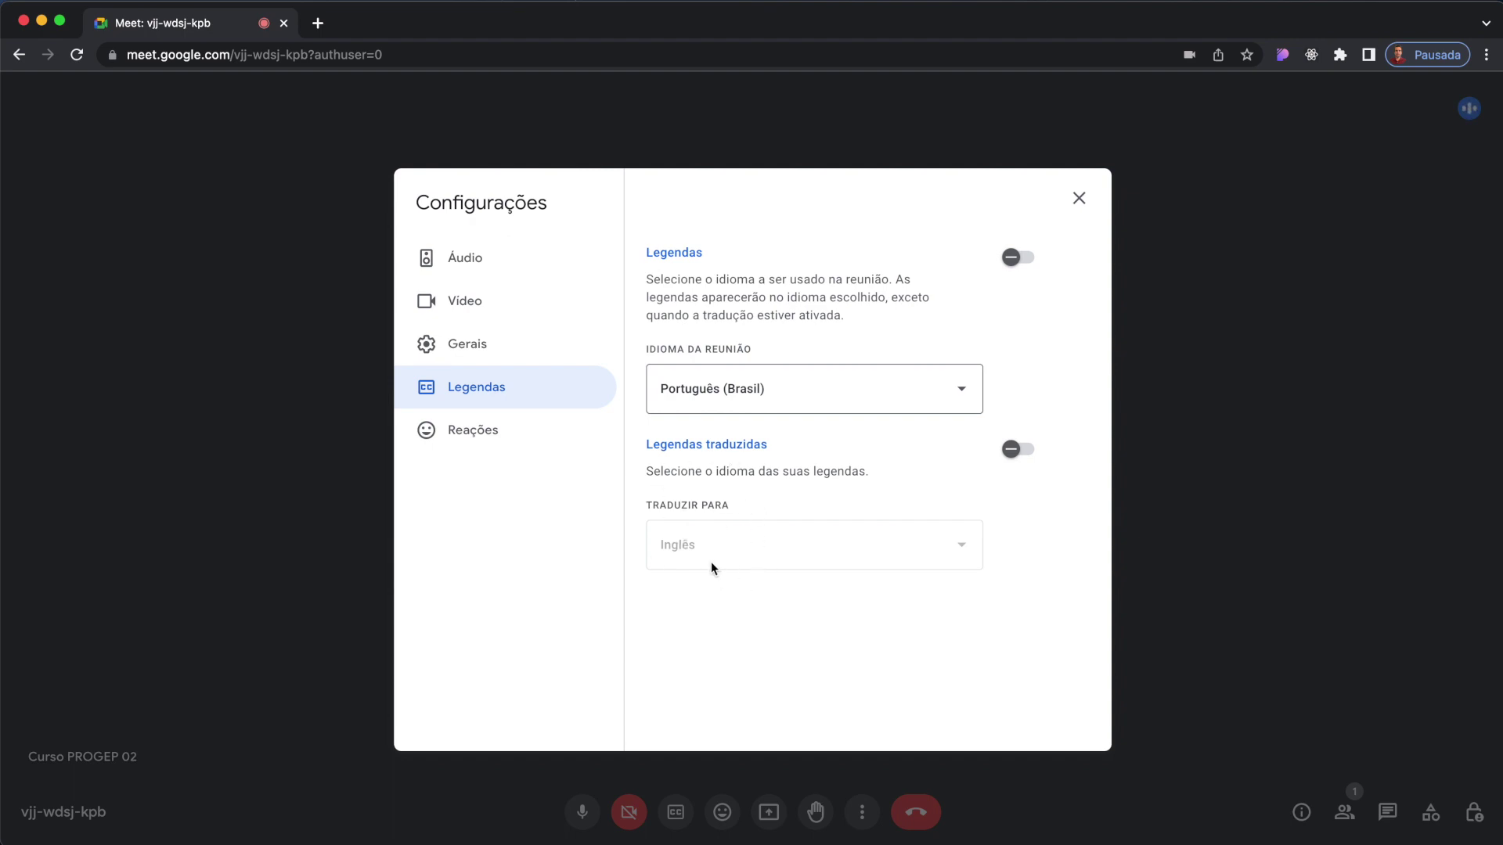
{"action": "left_click", "coordinate": [487, 437]}
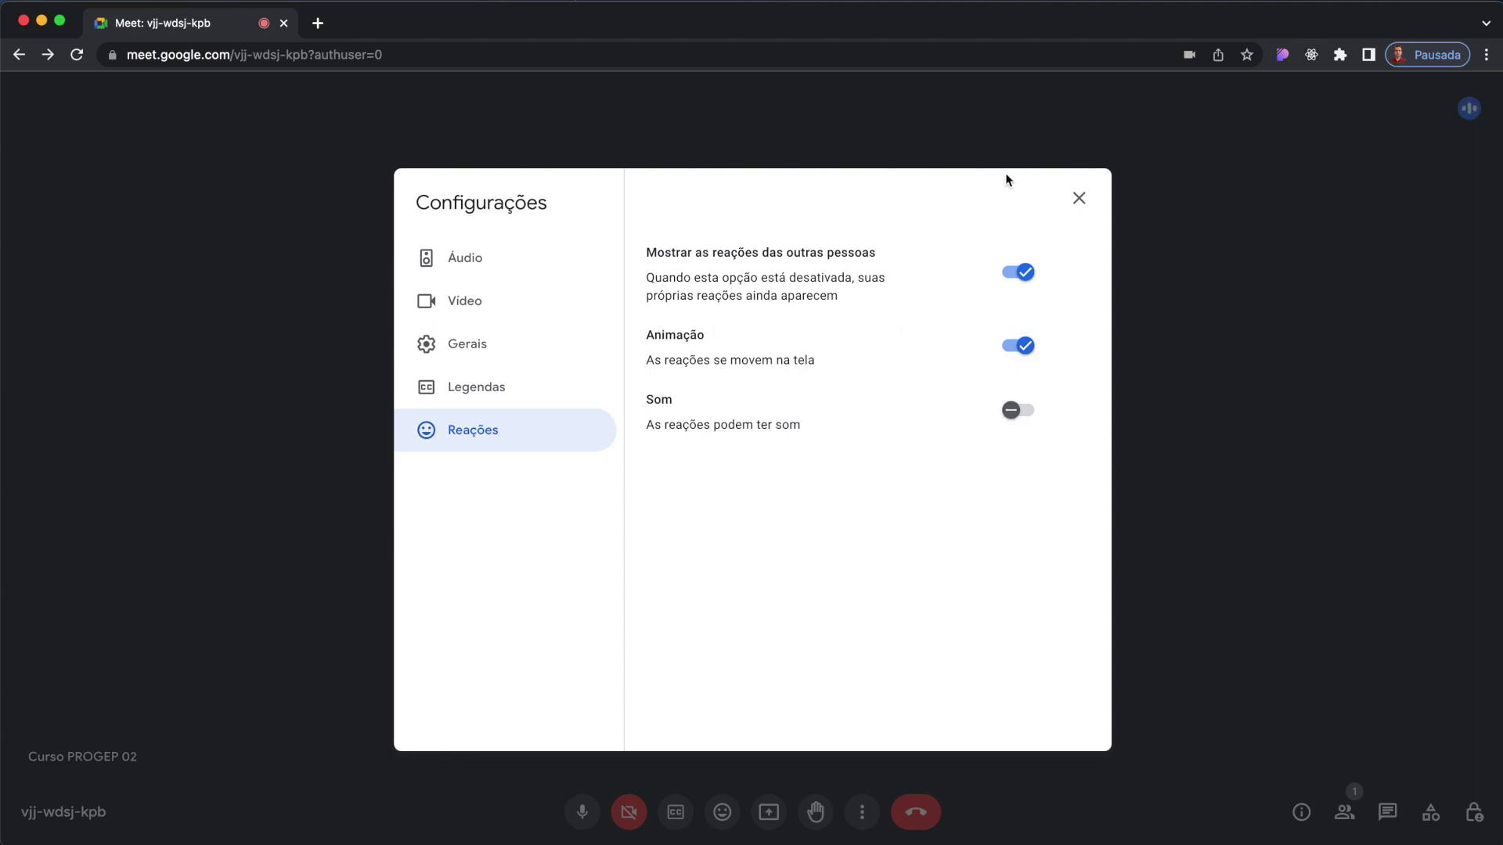
{"action": "left_click", "coordinate": [1078, 198]}
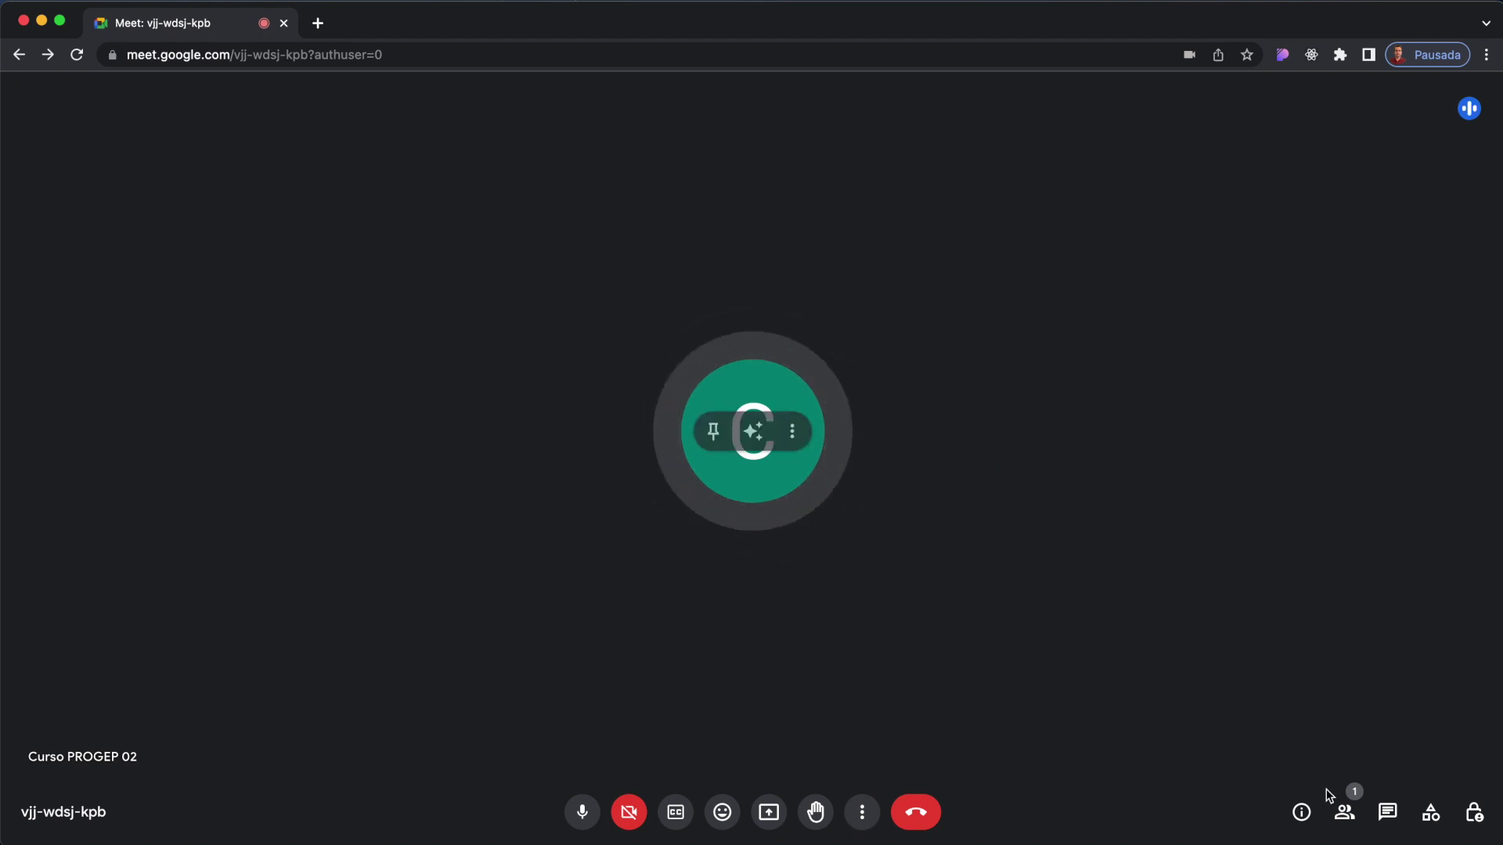
Show the meeting's participants and send an e-mail invitation to the second suggested contact.
{"action": "left_click", "coordinate": [1344, 815]}
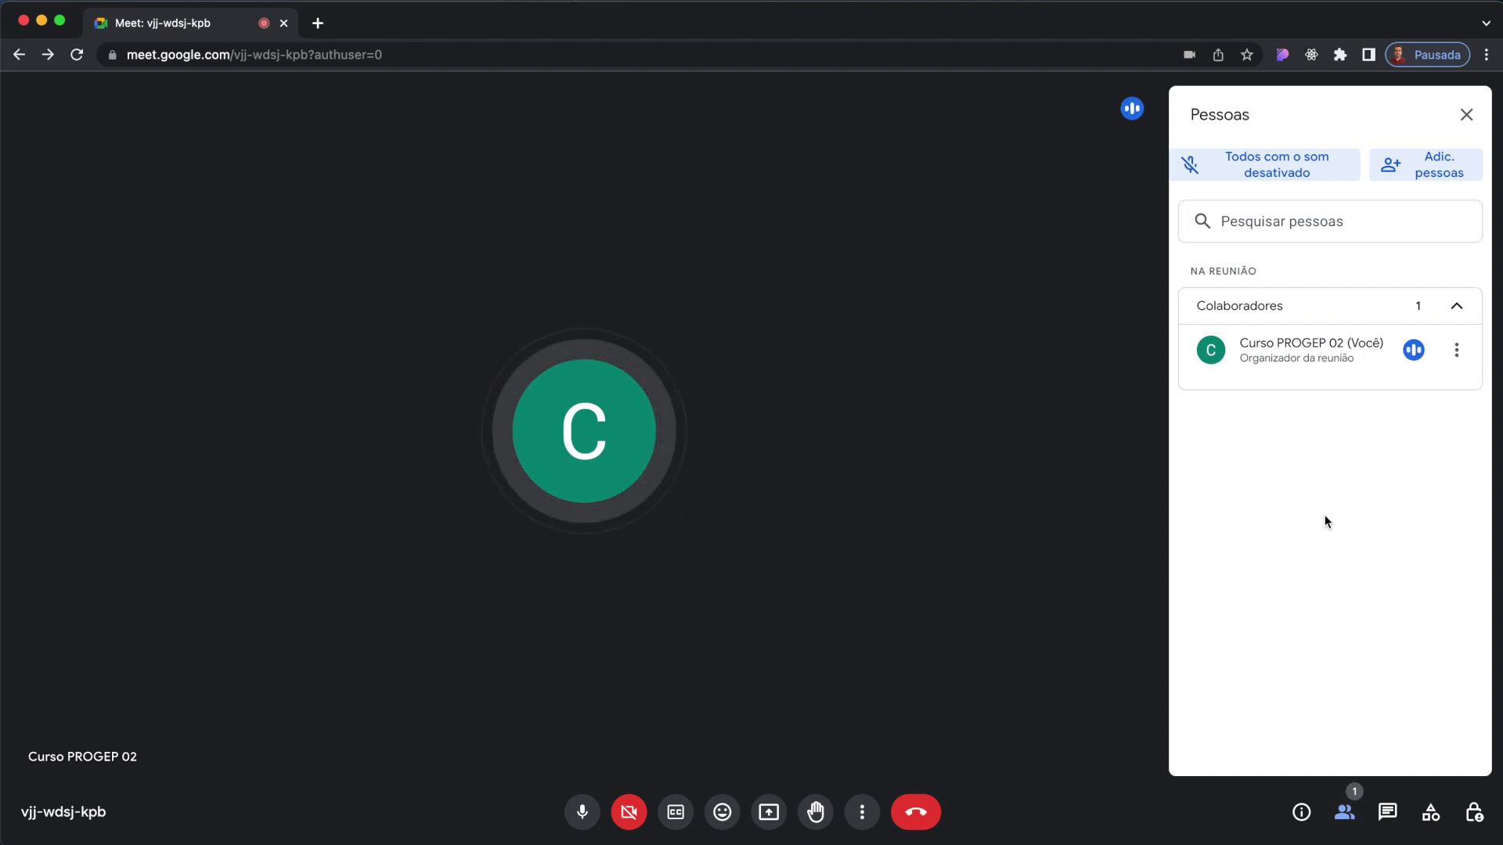
{"action": "left_click", "coordinate": [1249, 232]}
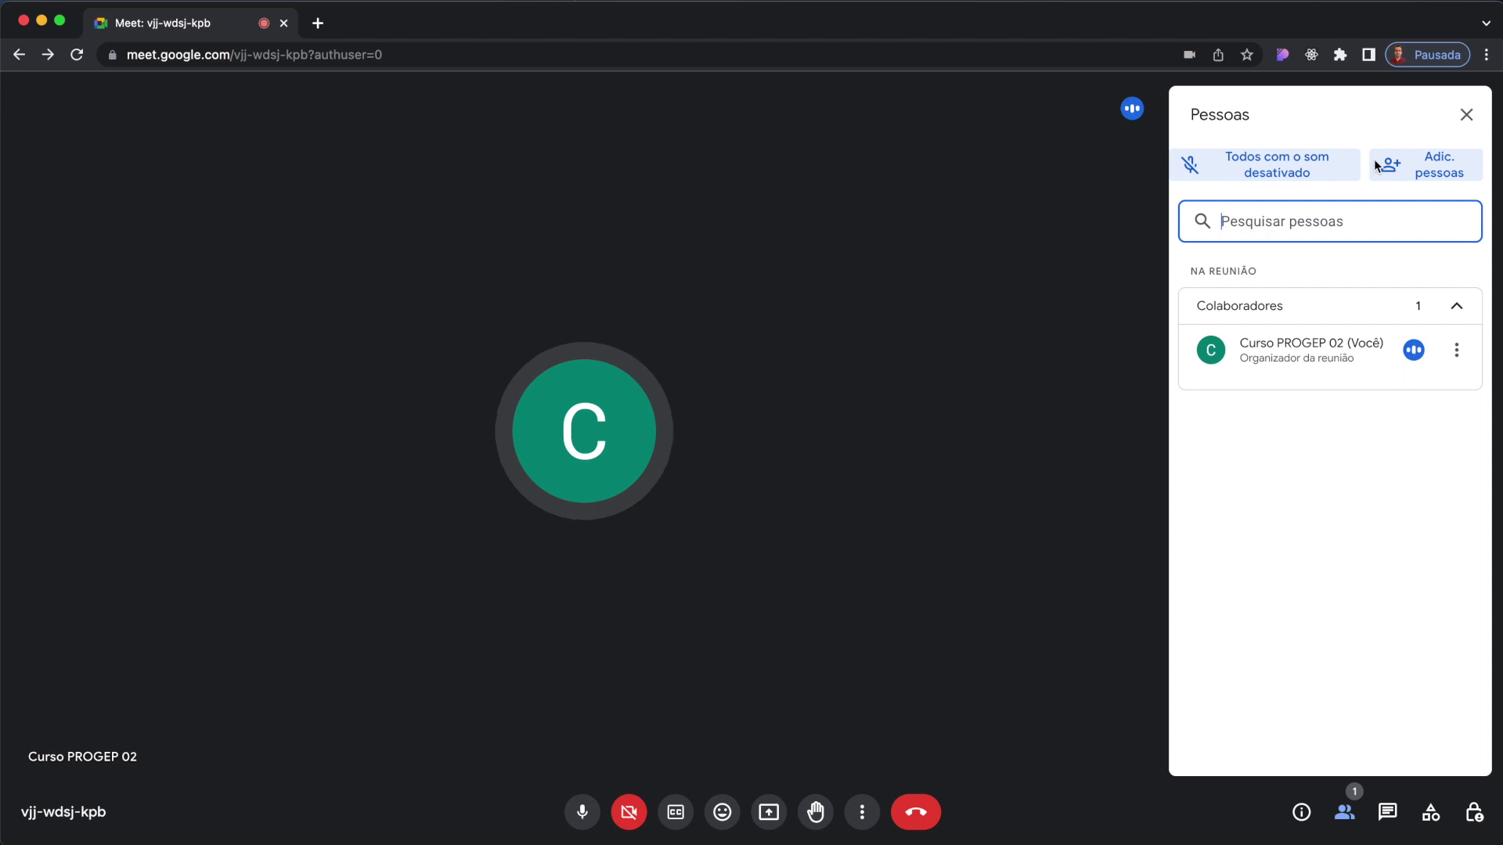
{"action": "left_click", "coordinate": [1245, 177]}
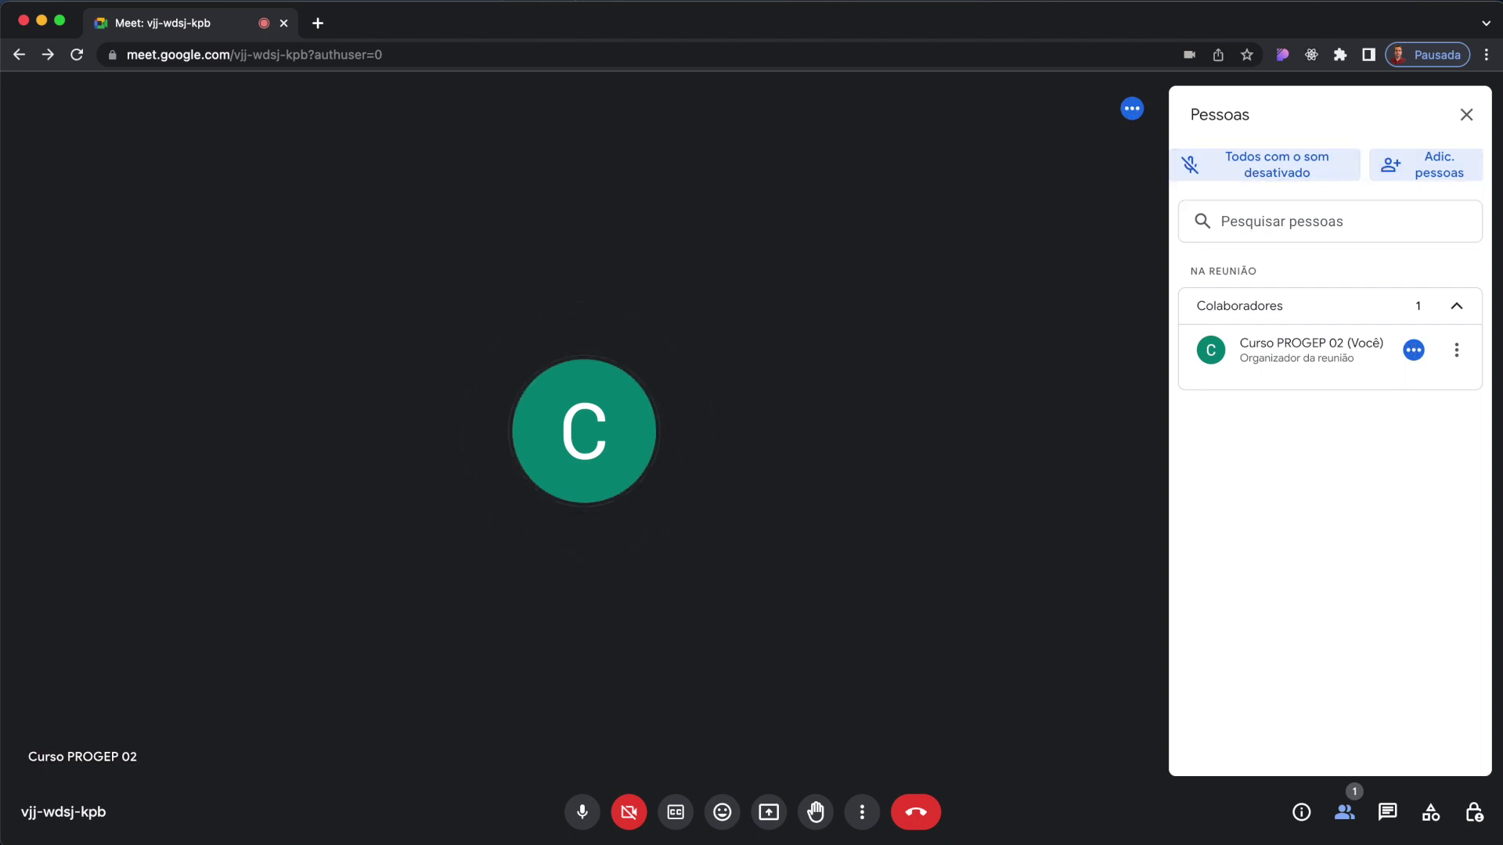
{"action": "left_click", "coordinate": [1432, 163]}
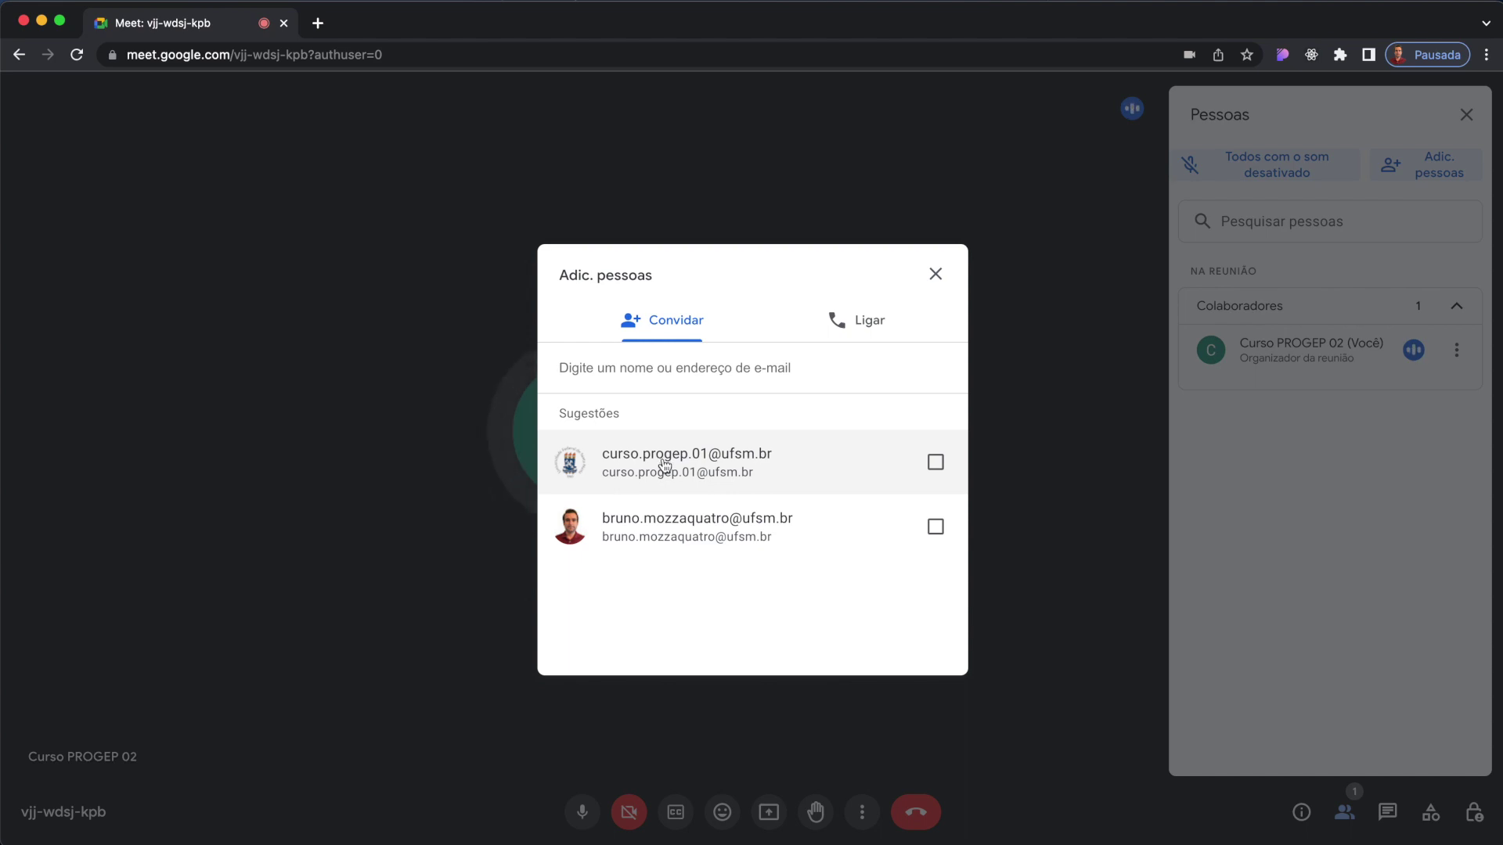
{"action": "left_click", "coordinate": [644, 526]}
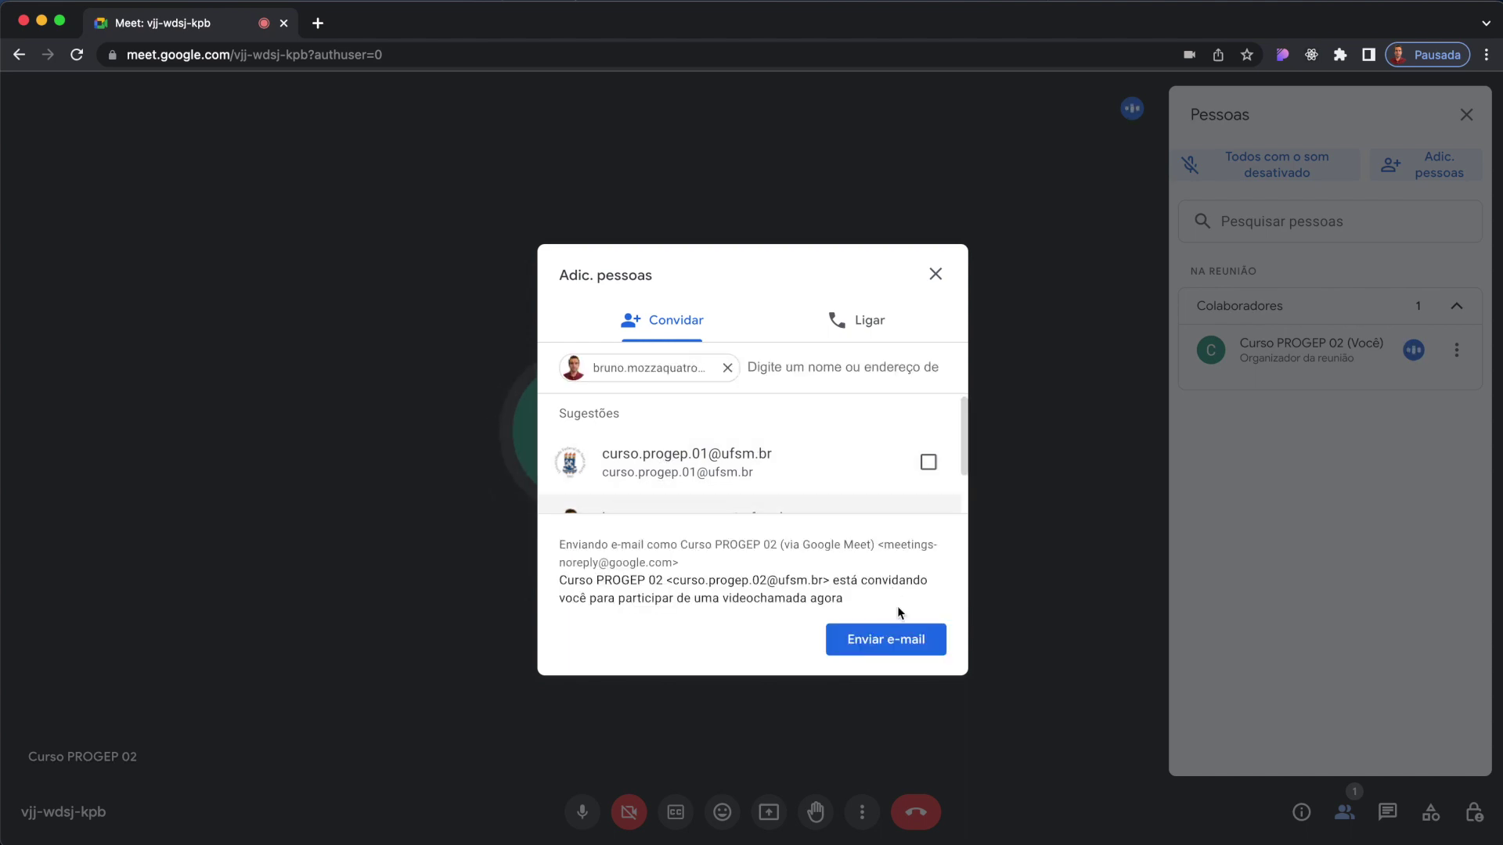
{"action": "left_click", "coordinate": [839, 626]}
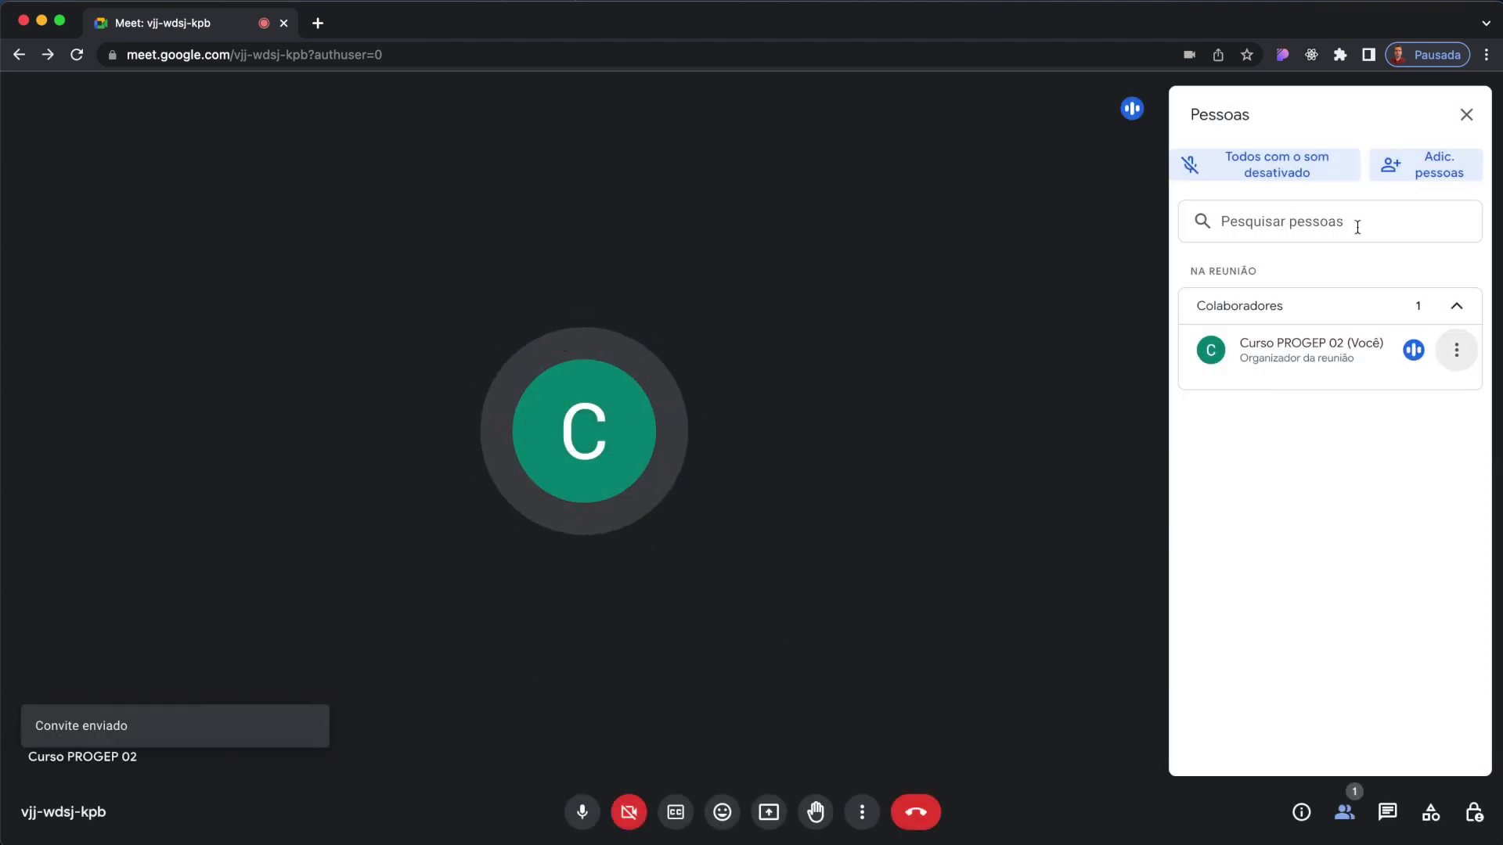
Look at the options available for the organizer's entry in the participant list, without pinning it.
{"action": "left_click", "coordinate": [1455, 366]}
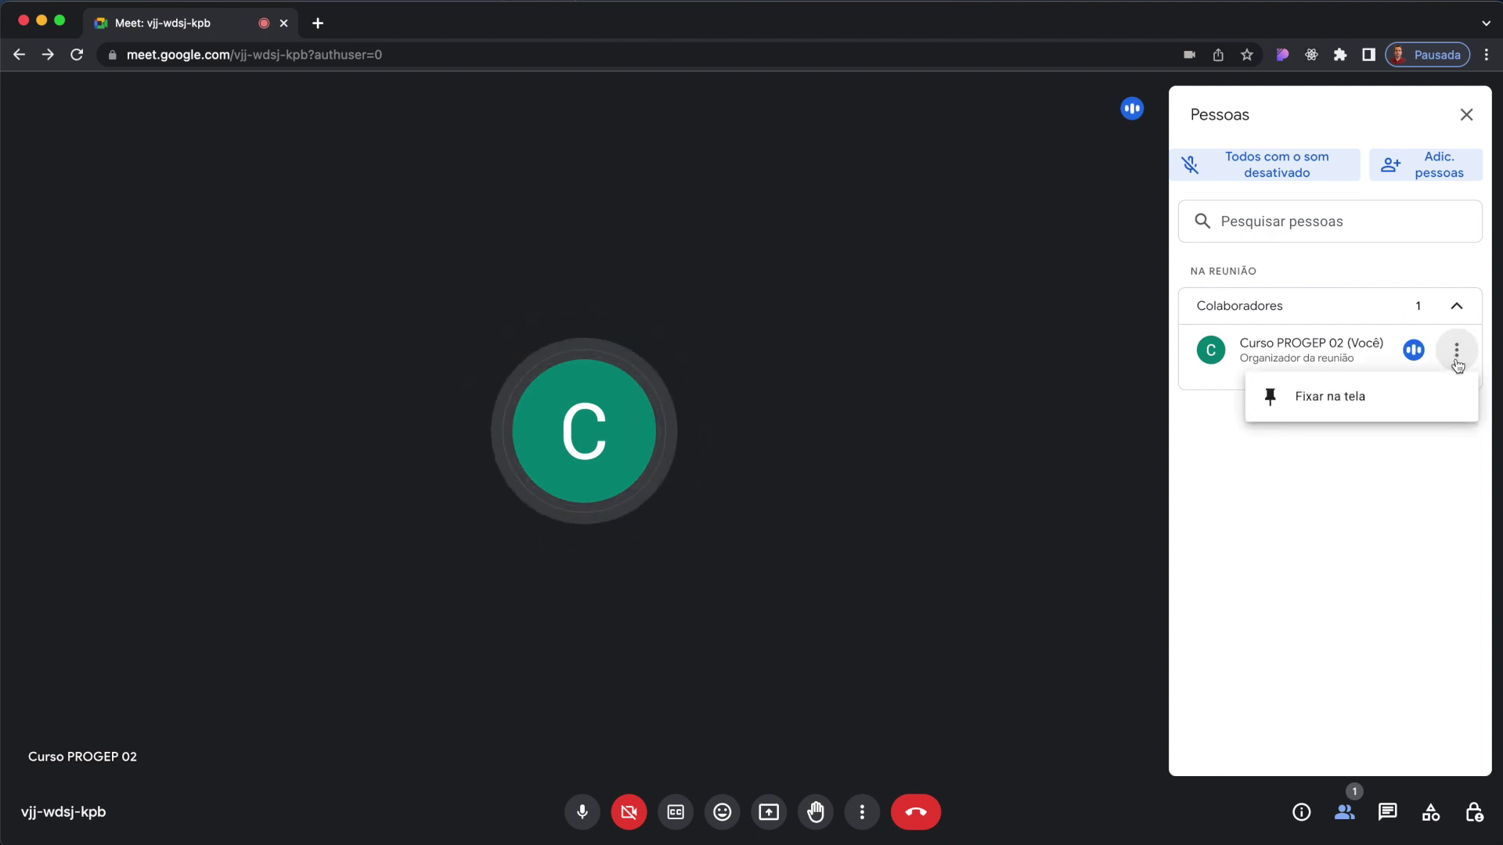
{"action": "left_click", "coordinate": [1280, 540]}
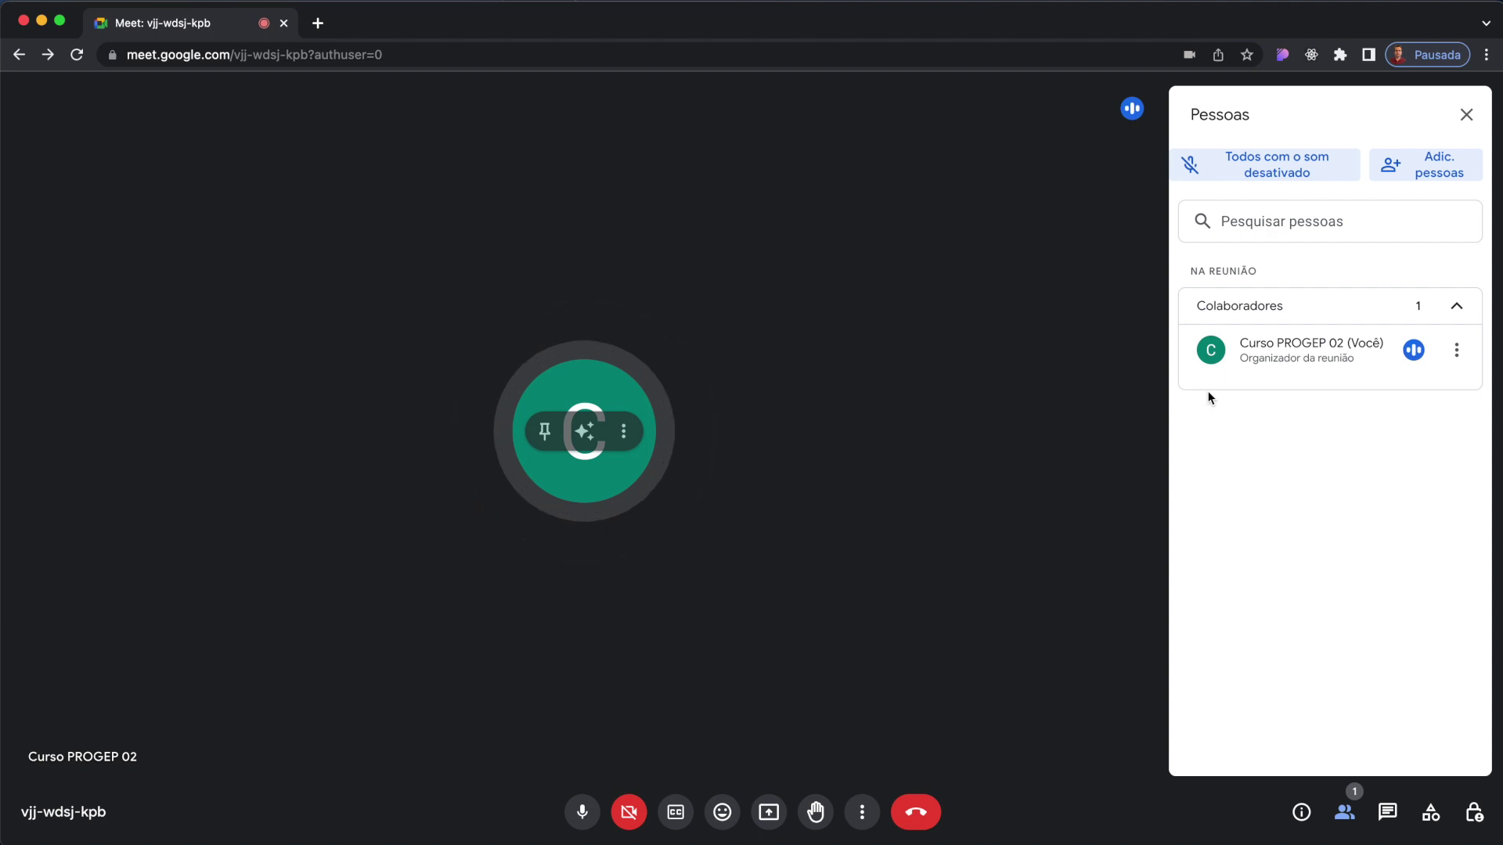
{"action": "left_click", "coordinate": [1457, 350]}
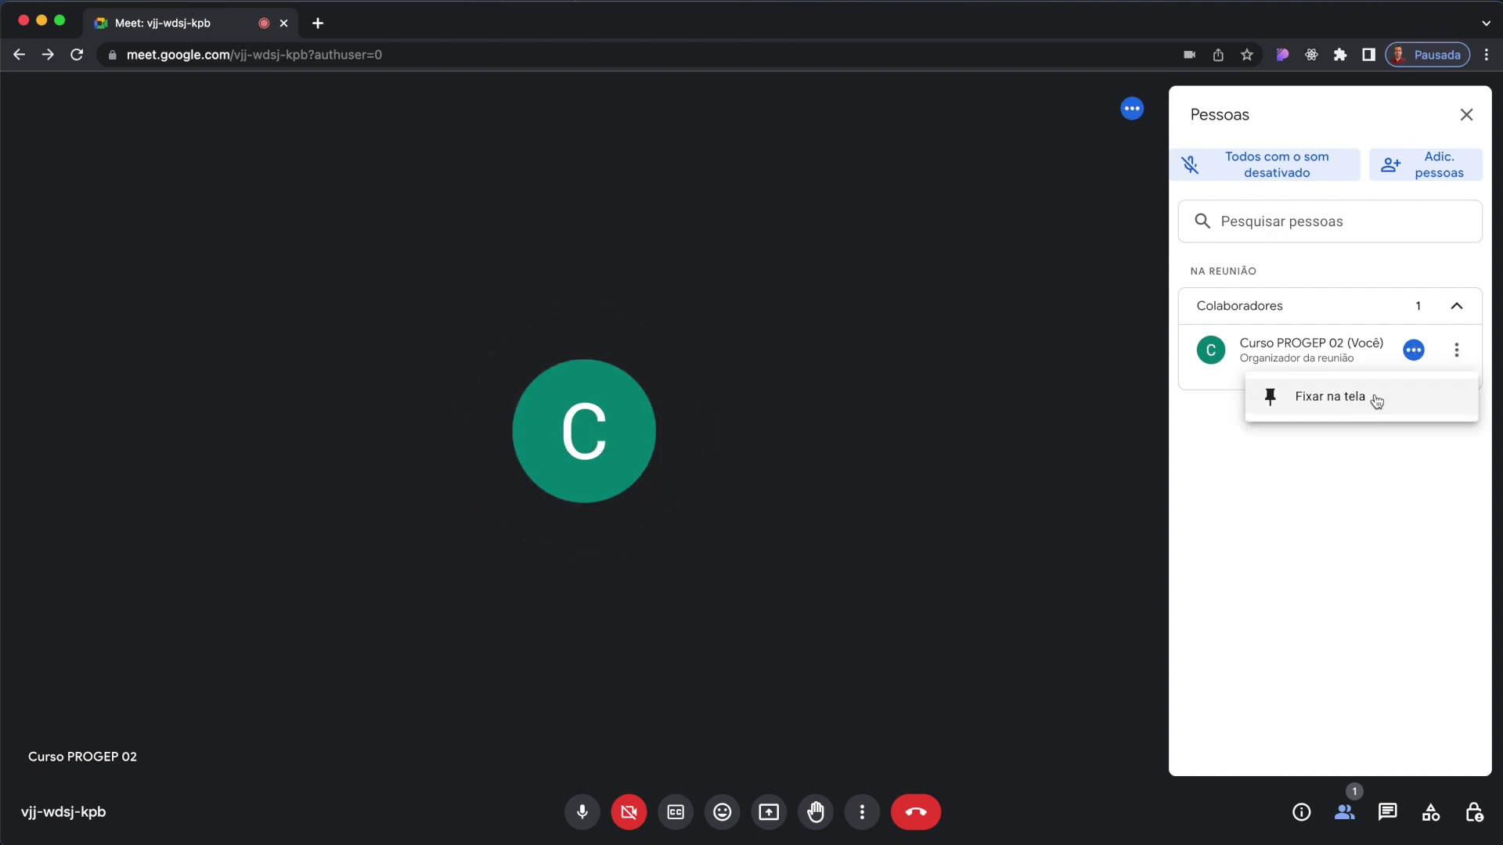
{"action": "left_click", "coordinate": [1348, 519]}
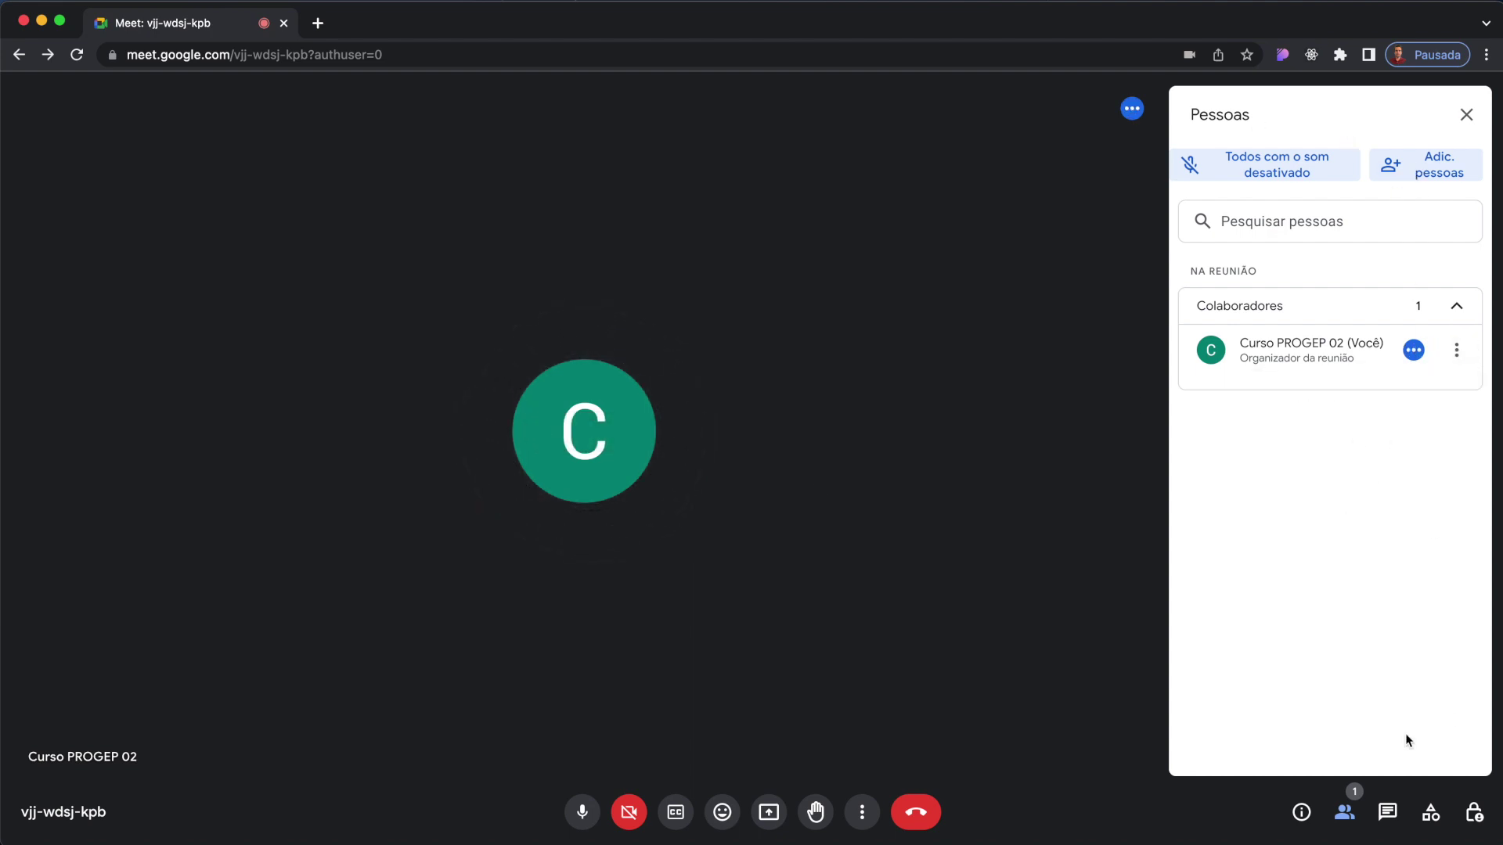
Read the in-call chat, highlight the message text about the shared Jam file, and close the chat.
{"action": "left_click", "coordinate": [1387, 813]}
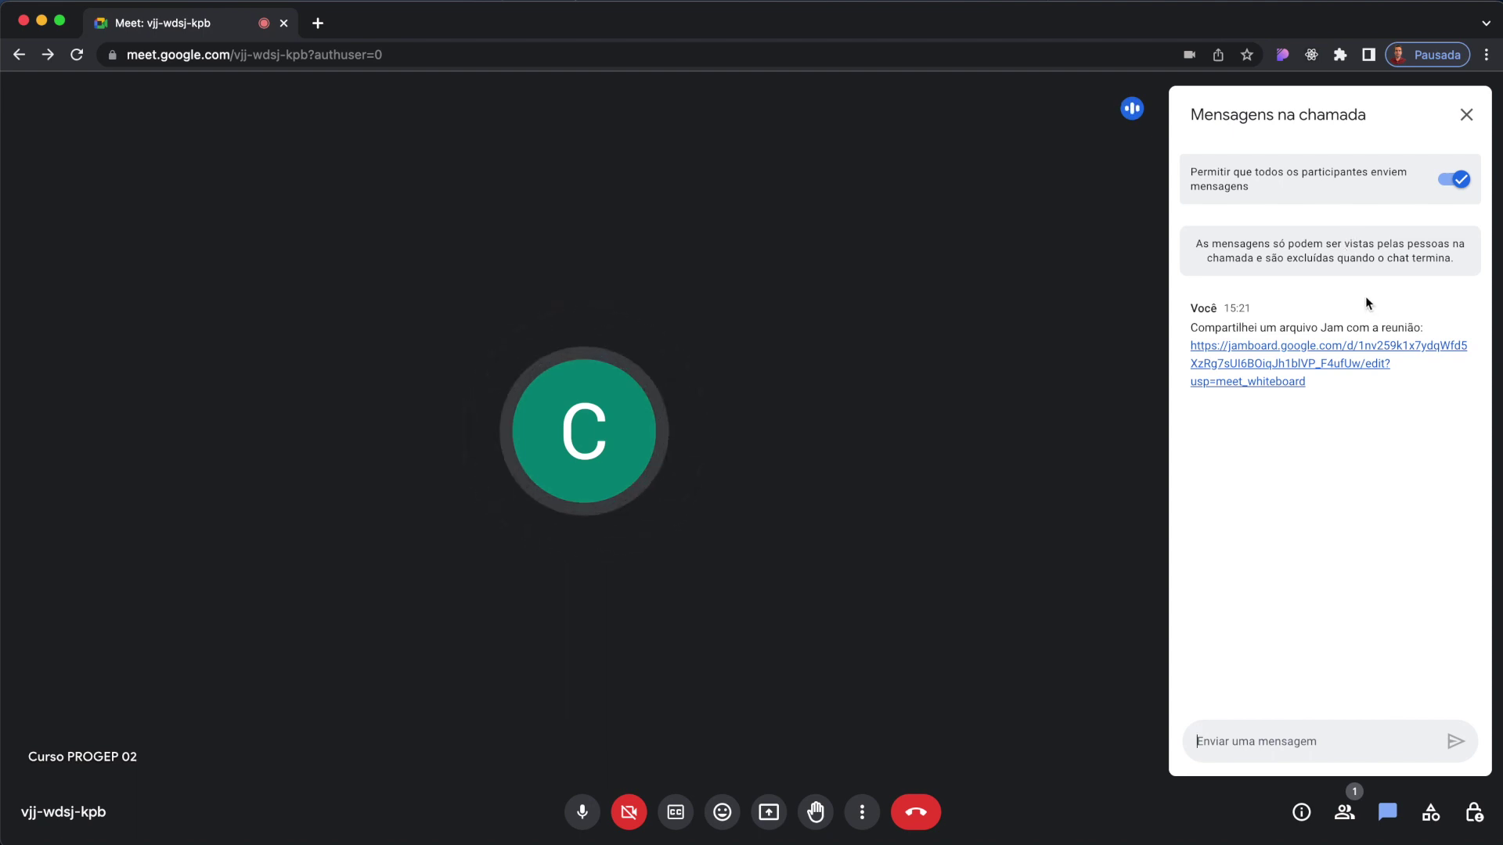
{"action": "left_click_drag", "start_coordinate": [1188, 332], "coordinate": [1425, 325]}
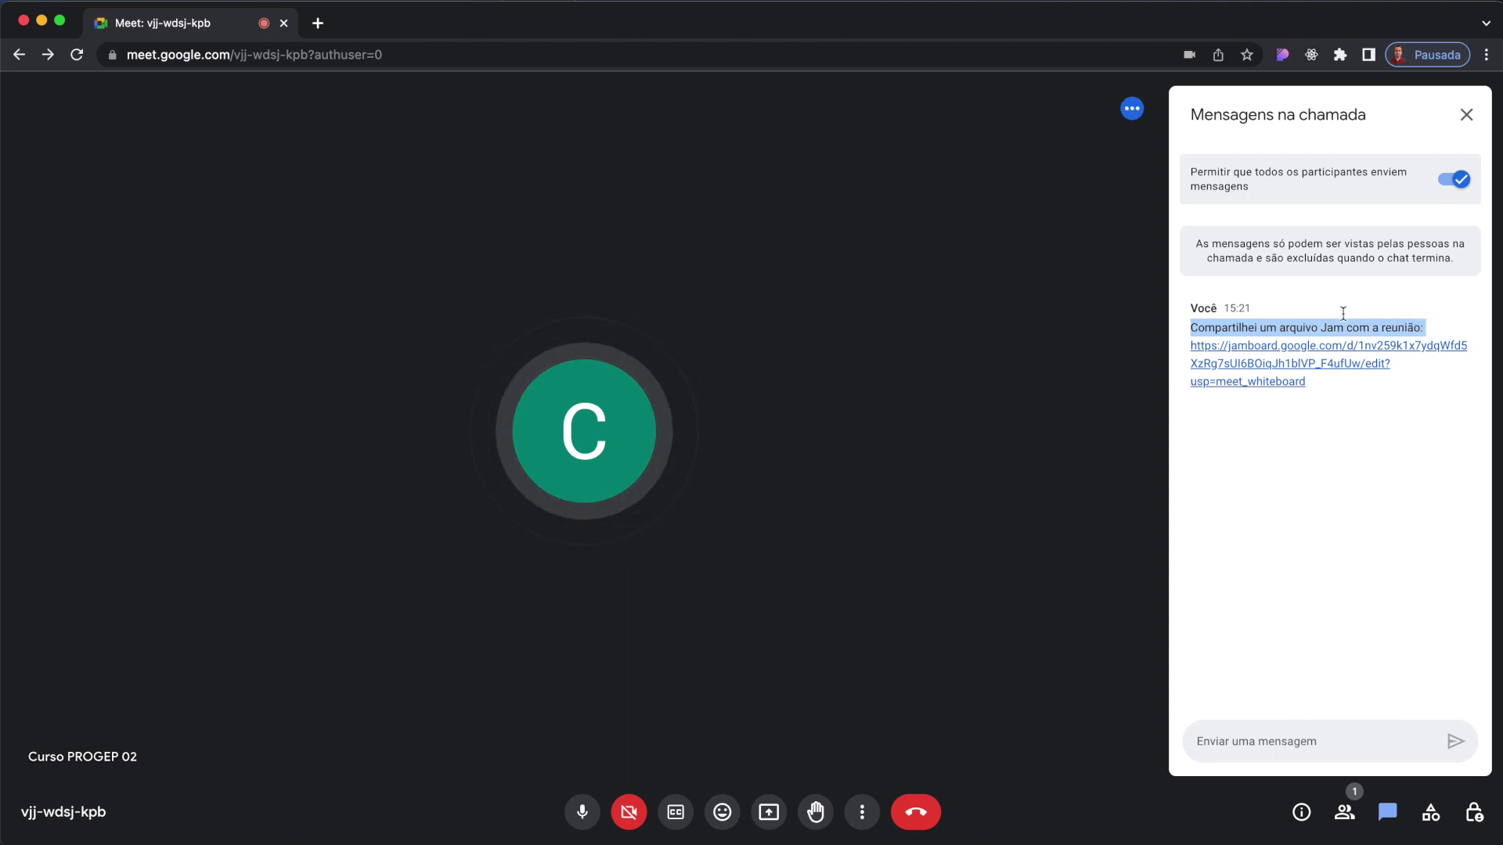
{"action": "left_click", "coordinate": [1322, 424]}
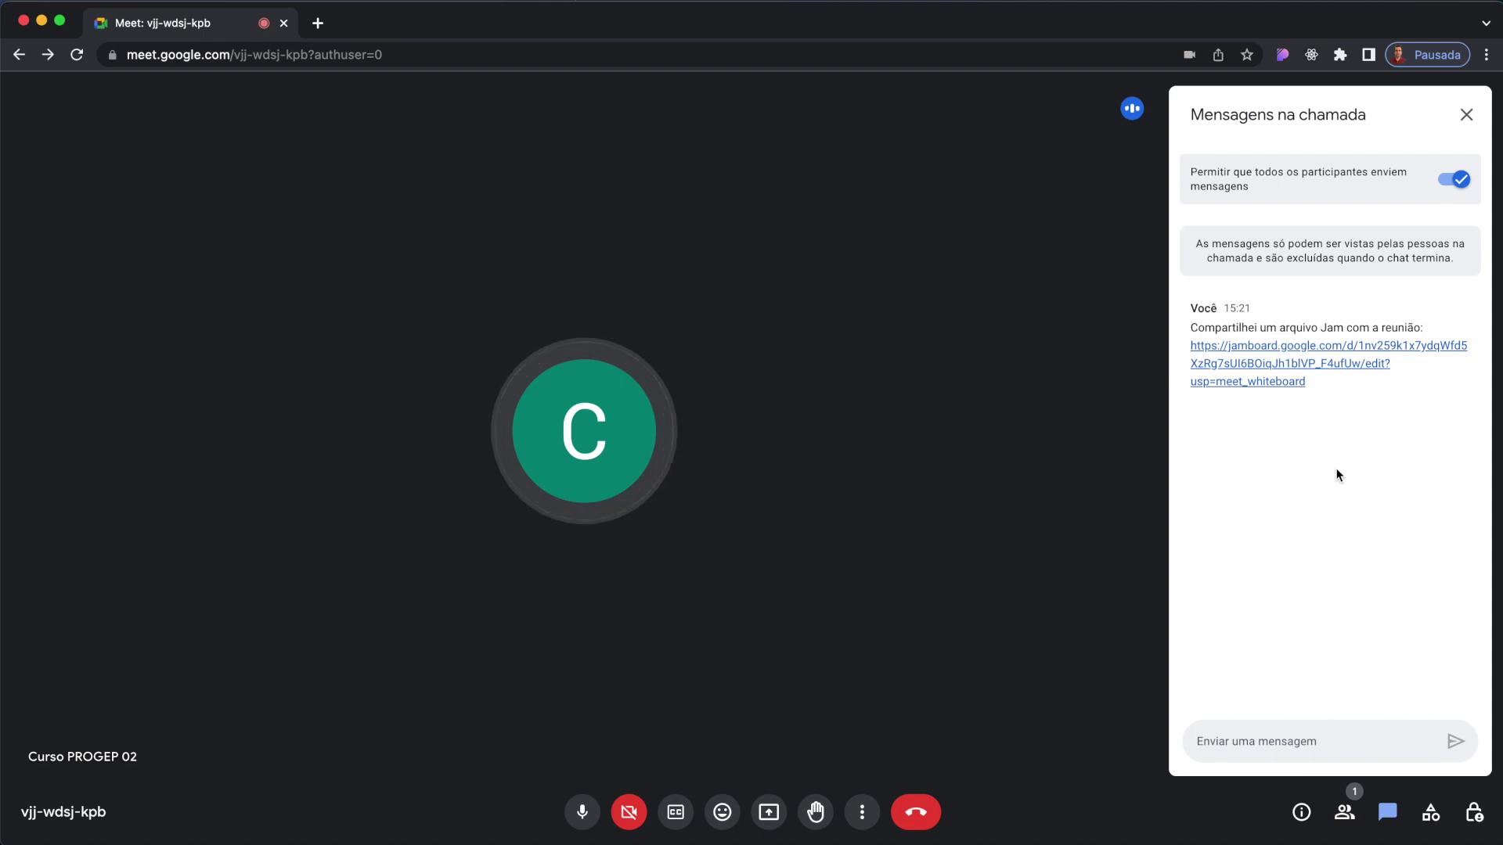
{"action": "left_click", "coordinate": [1456, 118]}
Review the meeting activities and start configuring two breakout rooms.
{"action": "left_click", "coordinate": [1433, 822]}
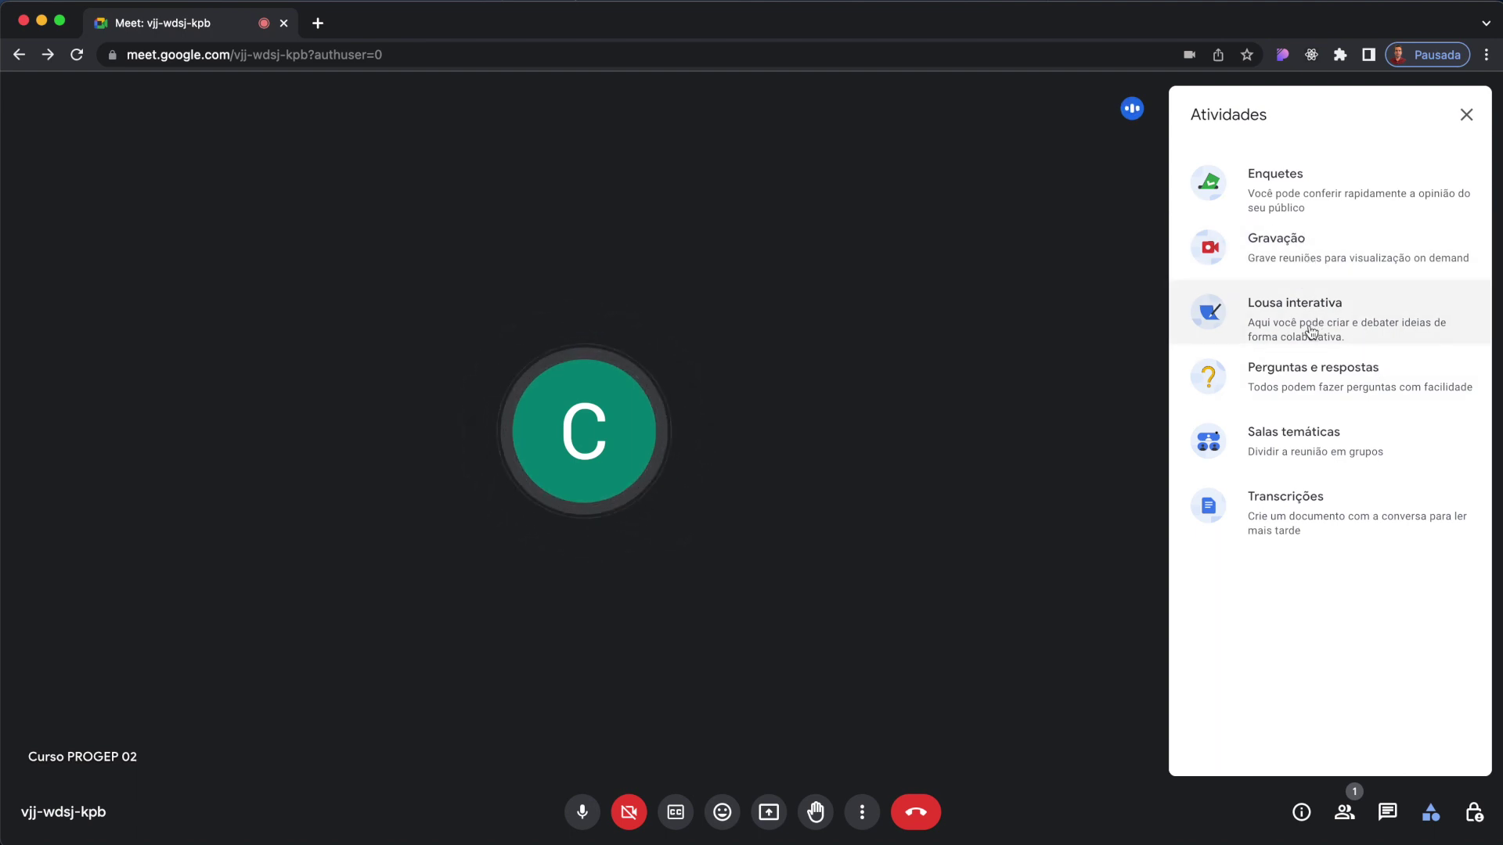
{"action": "left_click", "coordinate": [1302, 453]}
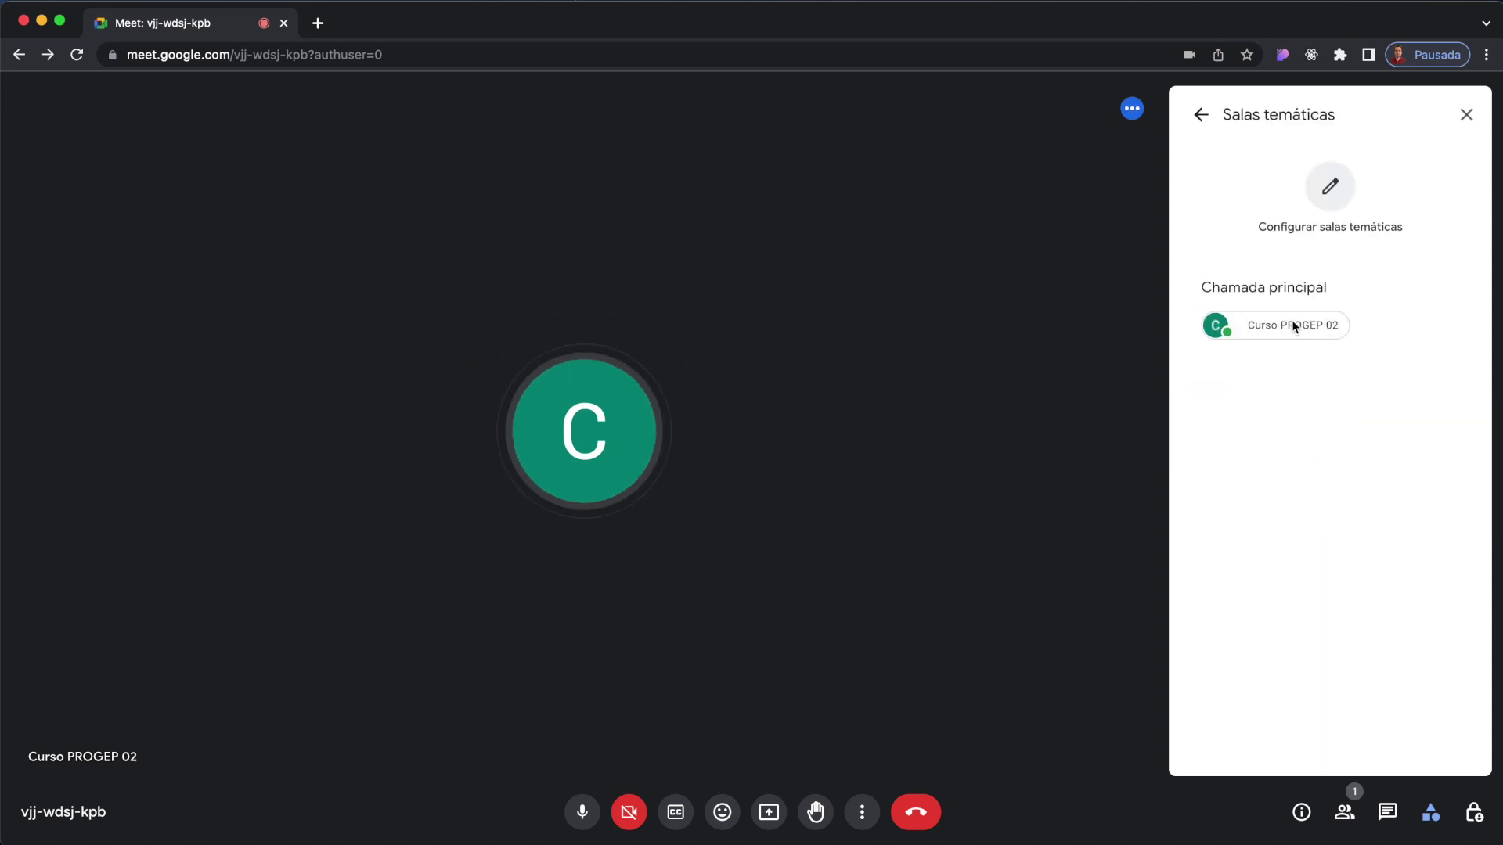
{"action": "left_click", "coordinate": [1330, 187]}
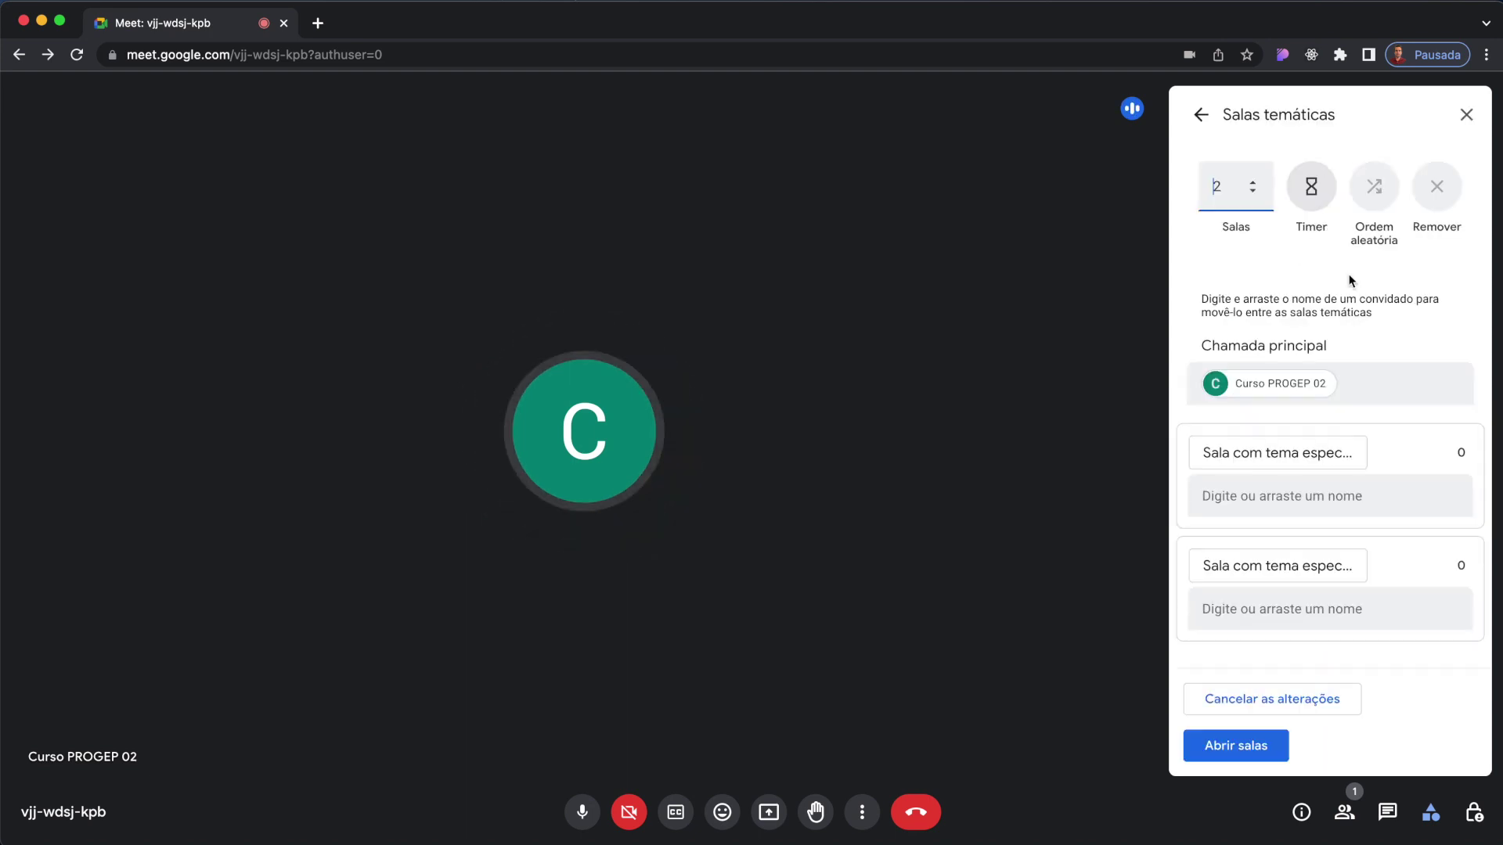
{"action": "double_click", "coordinate": [1232, 187]}
Rename the first breakout room as Jamboard and move the participant Curso PROGEP 02 into it from the main call.
{"action": "left_click", "coordinate": [1296, 453]}
{"action": "left_click_drag", "start_coordinate": [1209, 462], "coordinate": [1451, 463]}
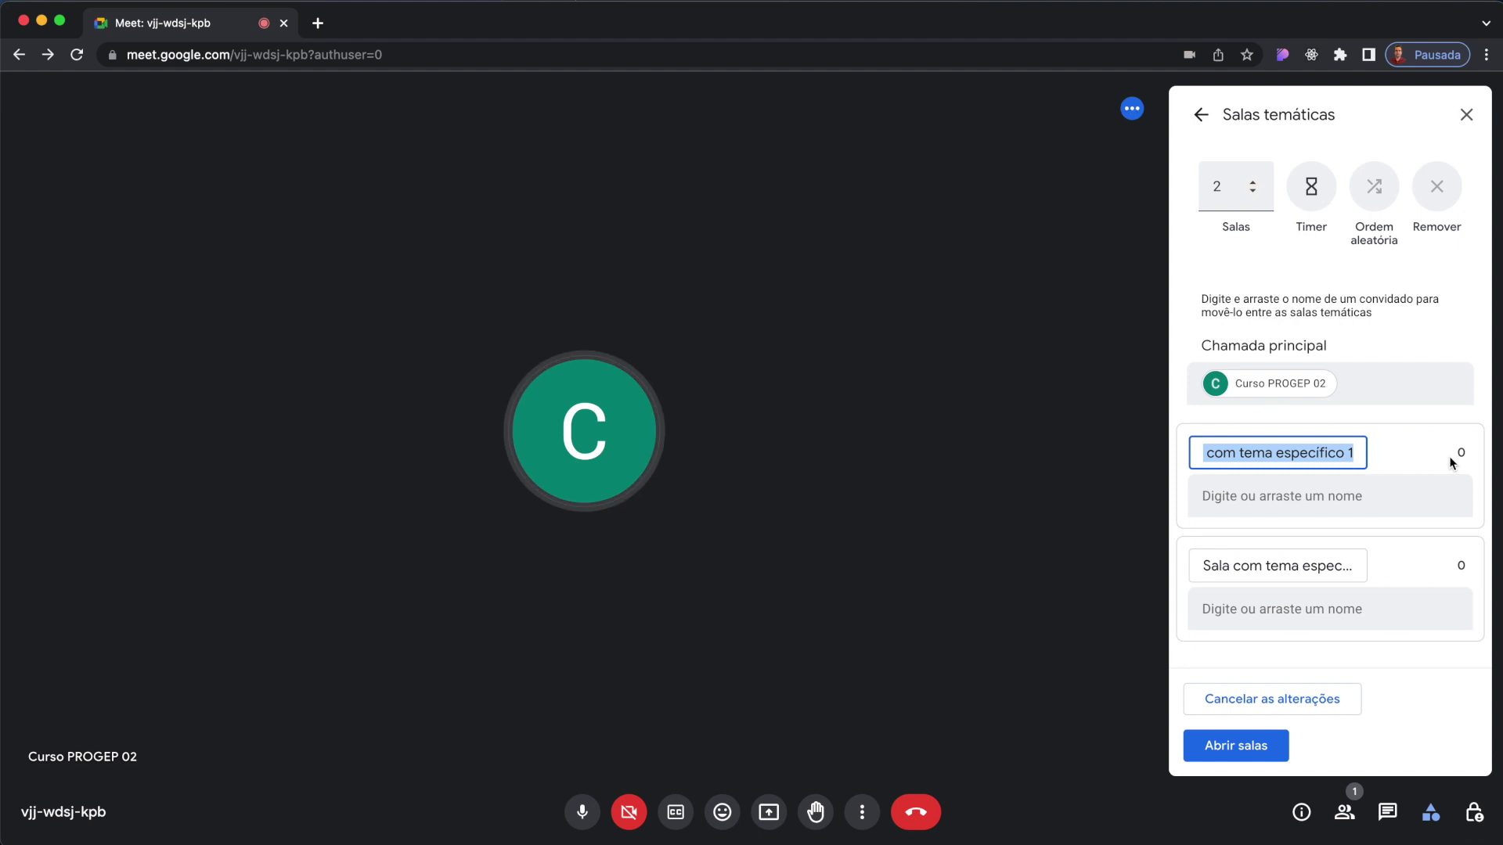
{"action": "type", "text": "Jamboard"}
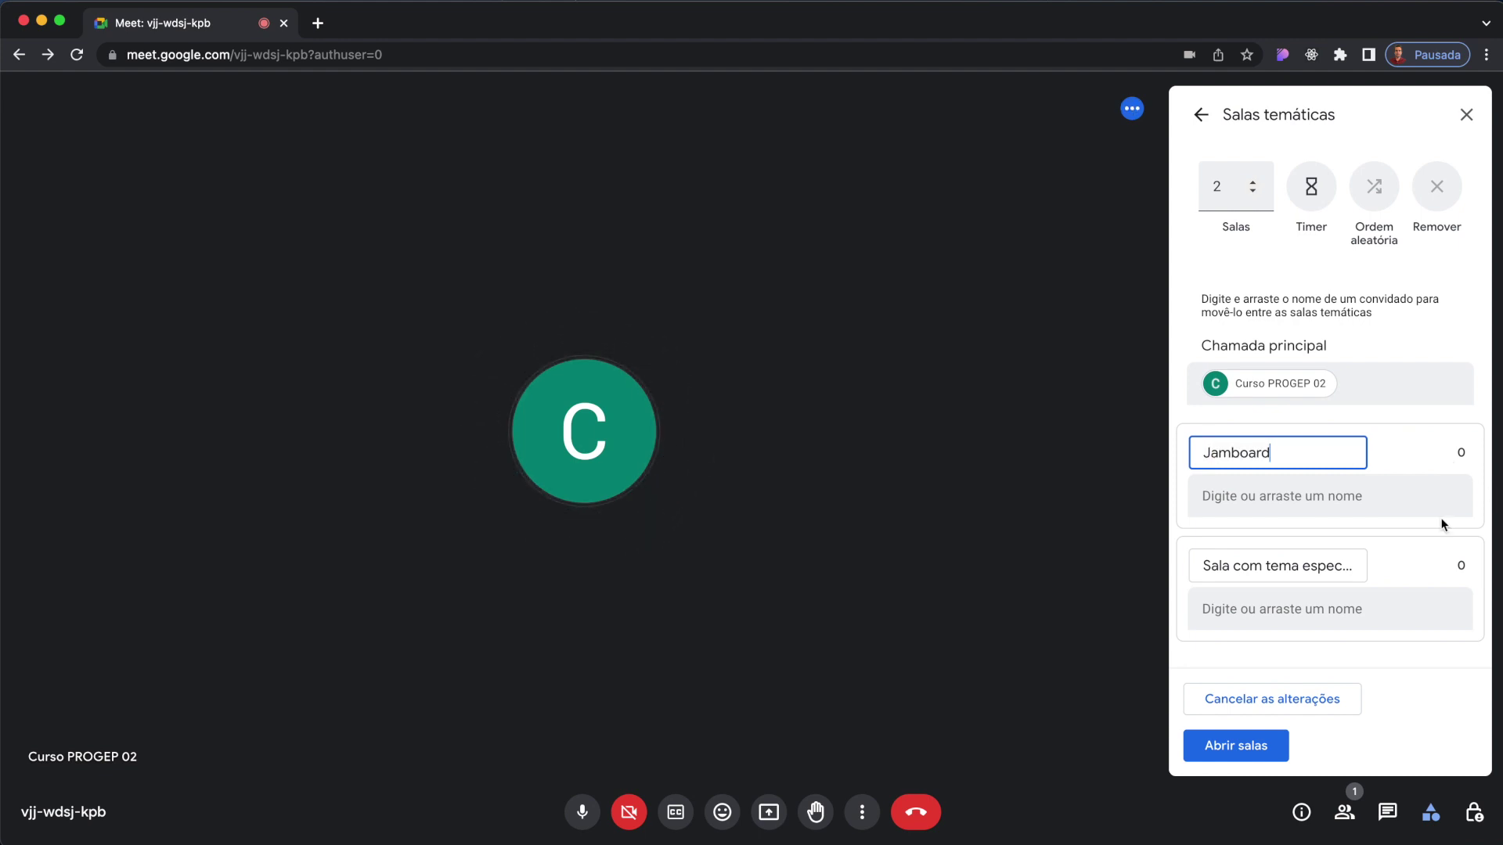
{"action": "left_click_drag", "start_coordinate": [1255, 390], "coordinate": [1264, 495]}
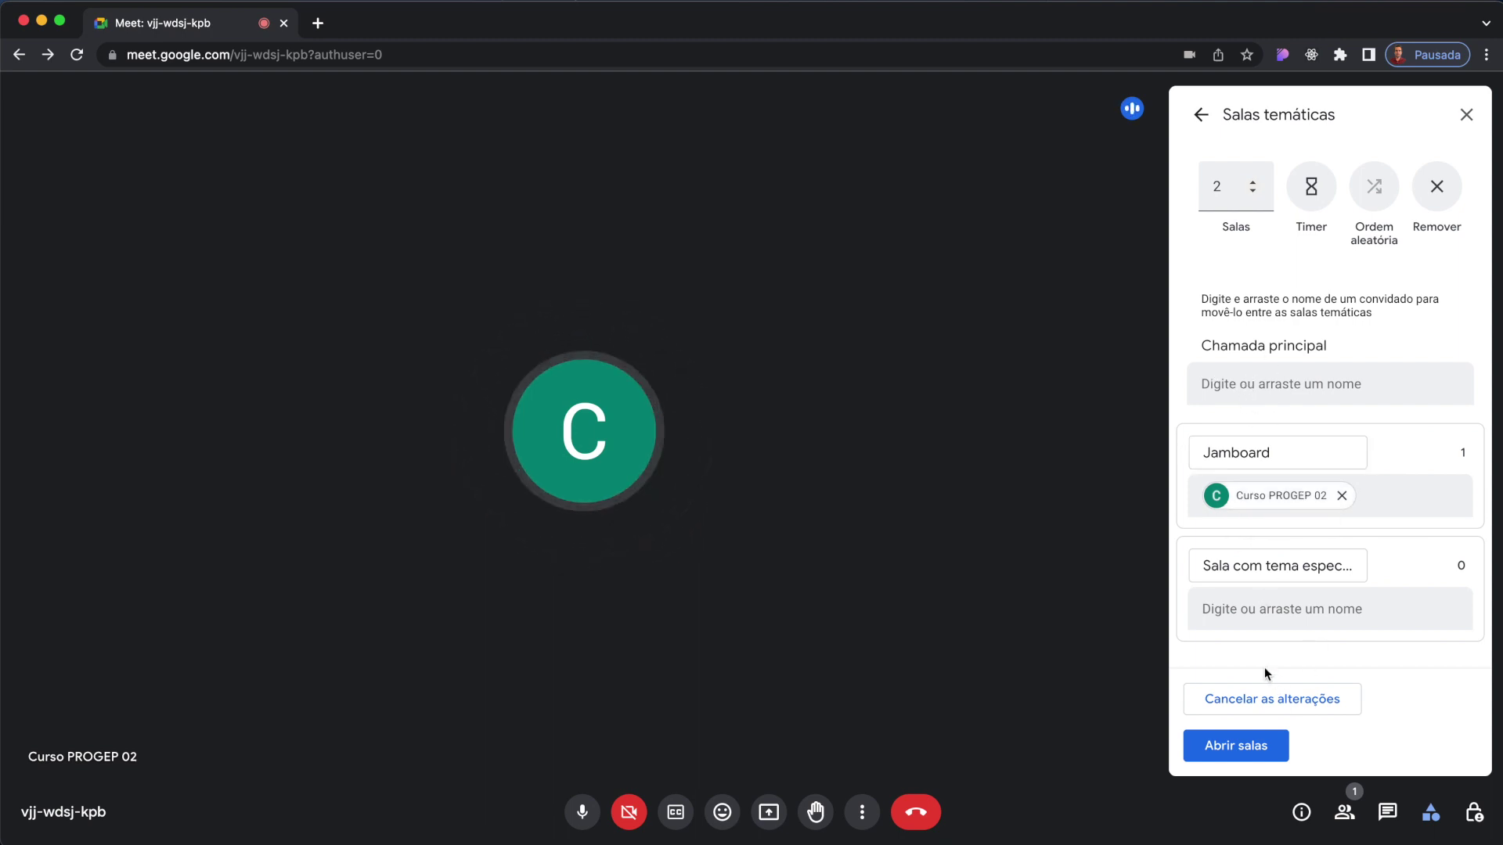
Rename the second breakout room as Meet and activate its participant entry.
{"action": "double_click", "coordinate": [1237, 565]}
{"action": "key", "text": "super+a"}
{"action": "type", "text": "Meet"}
{"action": "left_click", "coordinate": [1302, 611]}
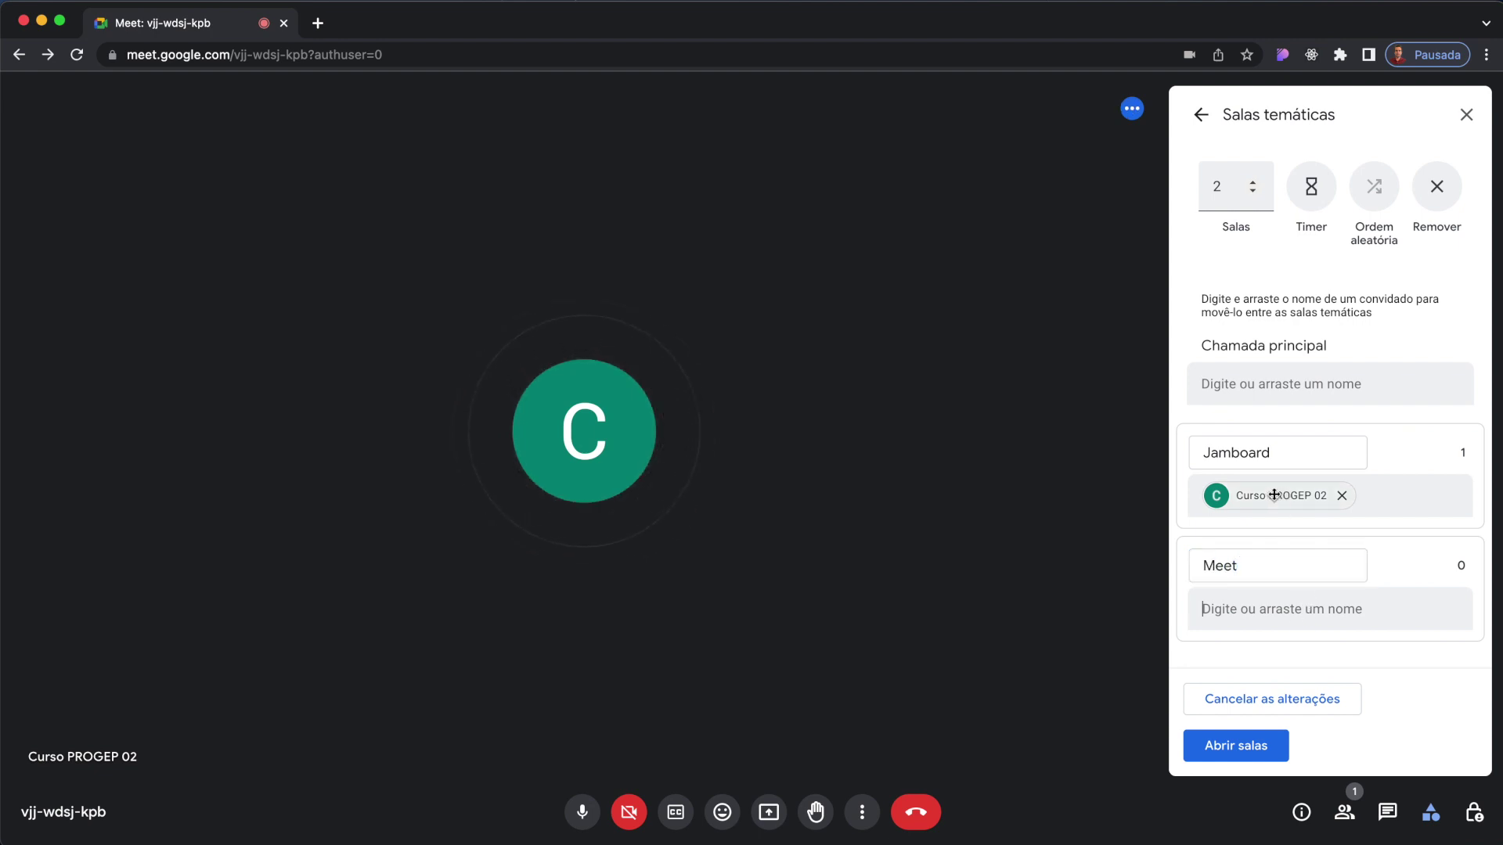
Open the configured breakout rooms and accept the invitation to join the Jamboard room.
{"action": "left_click", "coordinate": [1234, 755]}
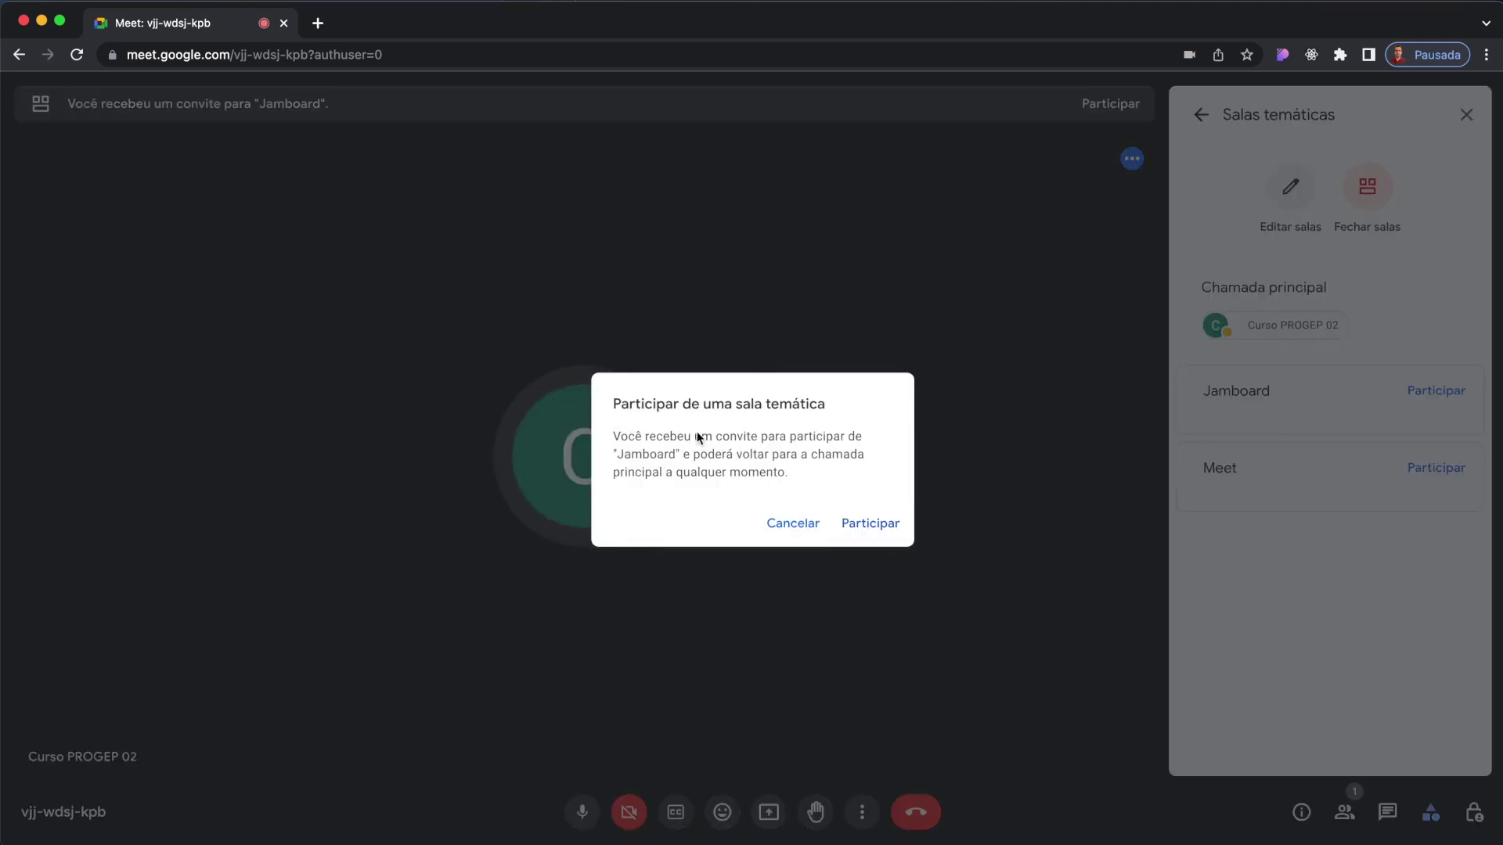
{"action": "left_click", "coordinate": [869, 525]}
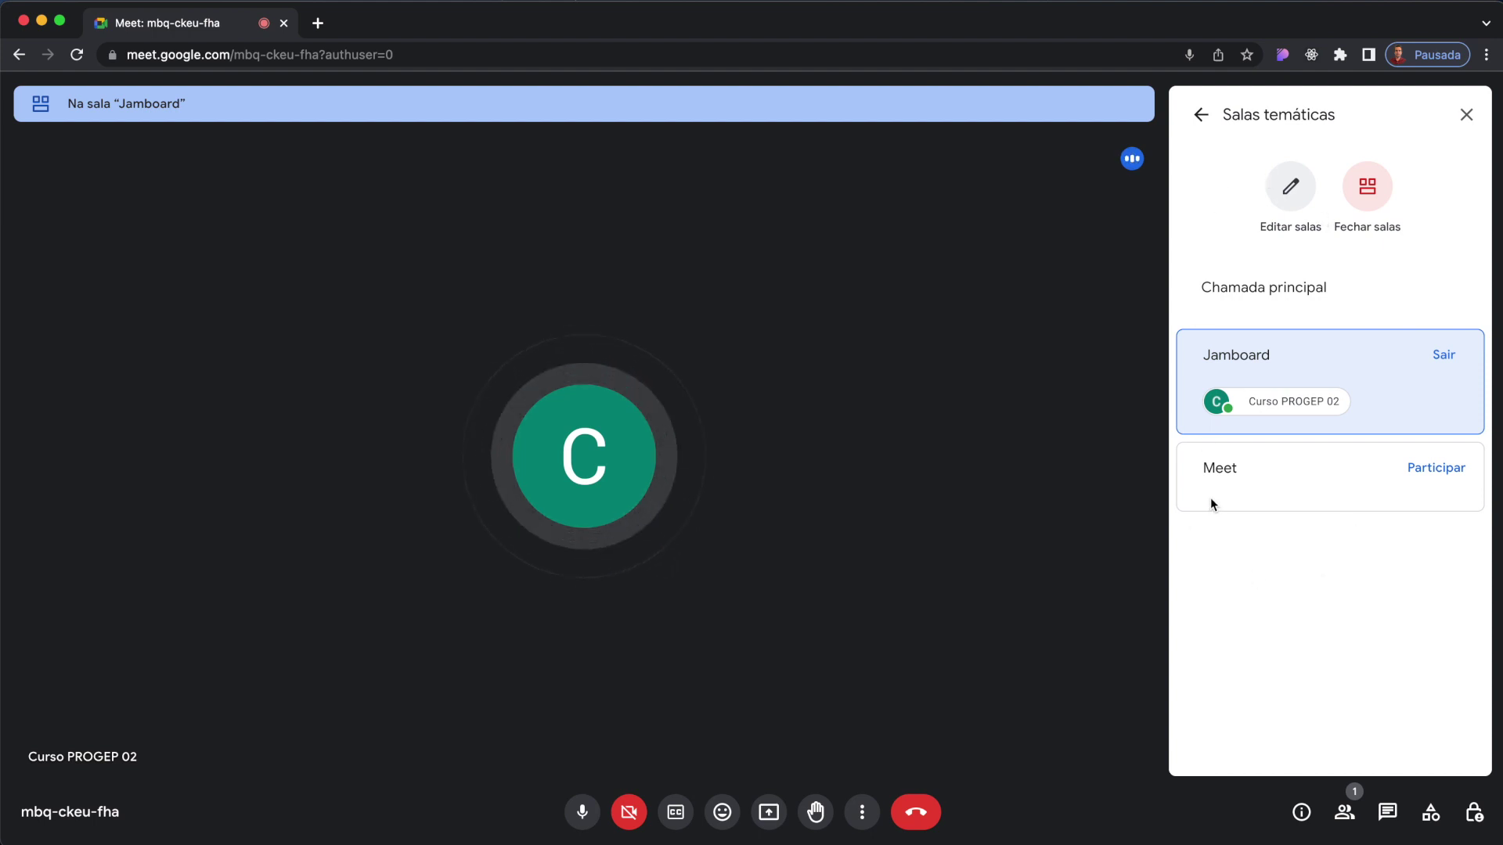
Close the breakout rooms, leaving Jamboard for the main call, and dismiss the meeting activities.
{"action": "left_click", "coordinate": [1373, 208]}
{"action": "left_click", "coordinate": [887, 506]}
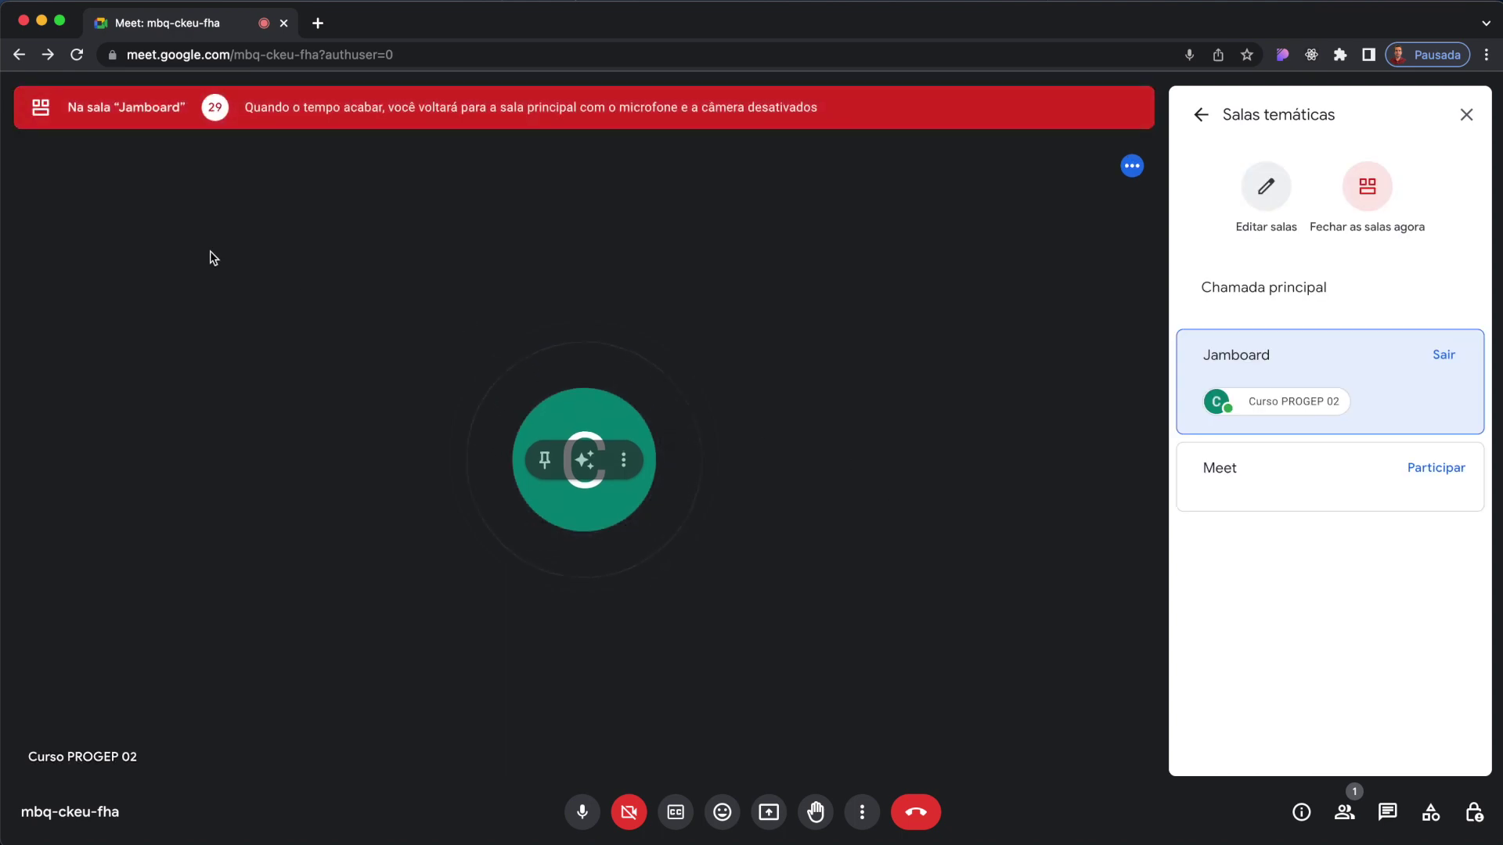
{"action": "left_click", "coordinate": [1457, 355]}
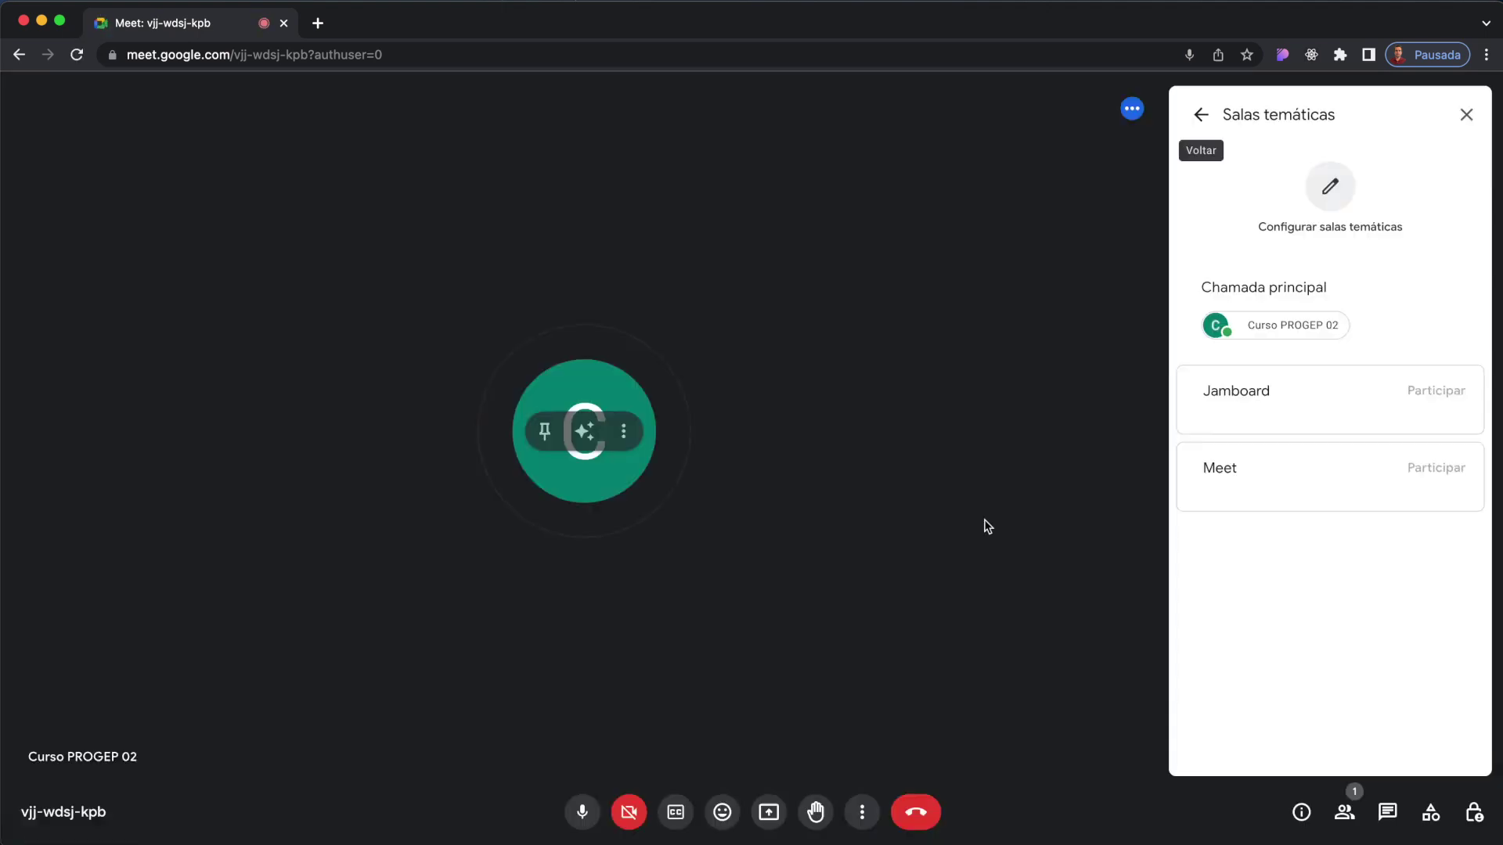
{"action": "left_click", "coordinate": [1203, 120]}
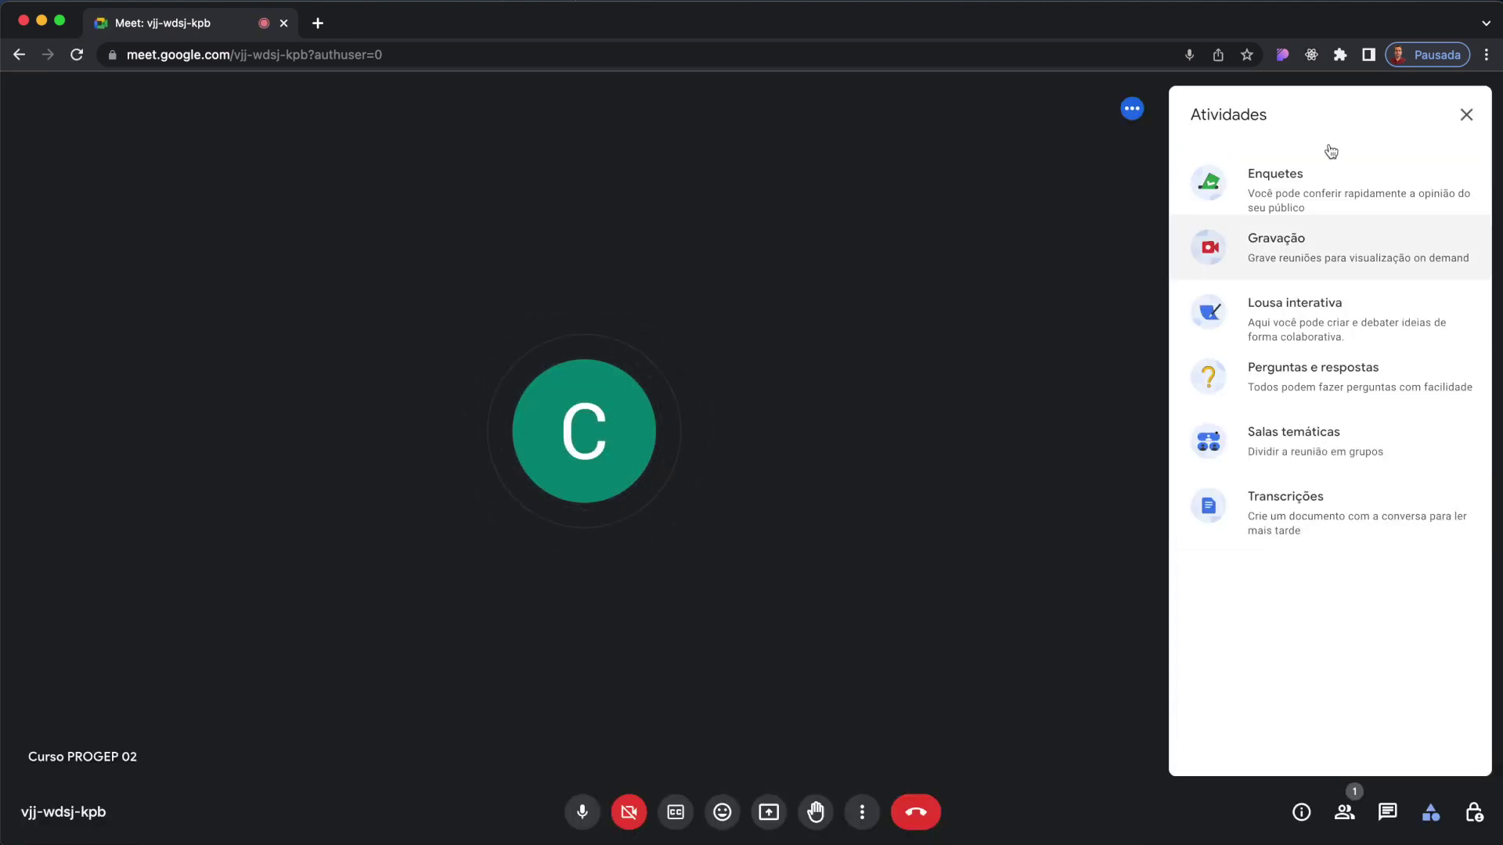
{"action": "left_click", "coordinate": [1467, 116]}
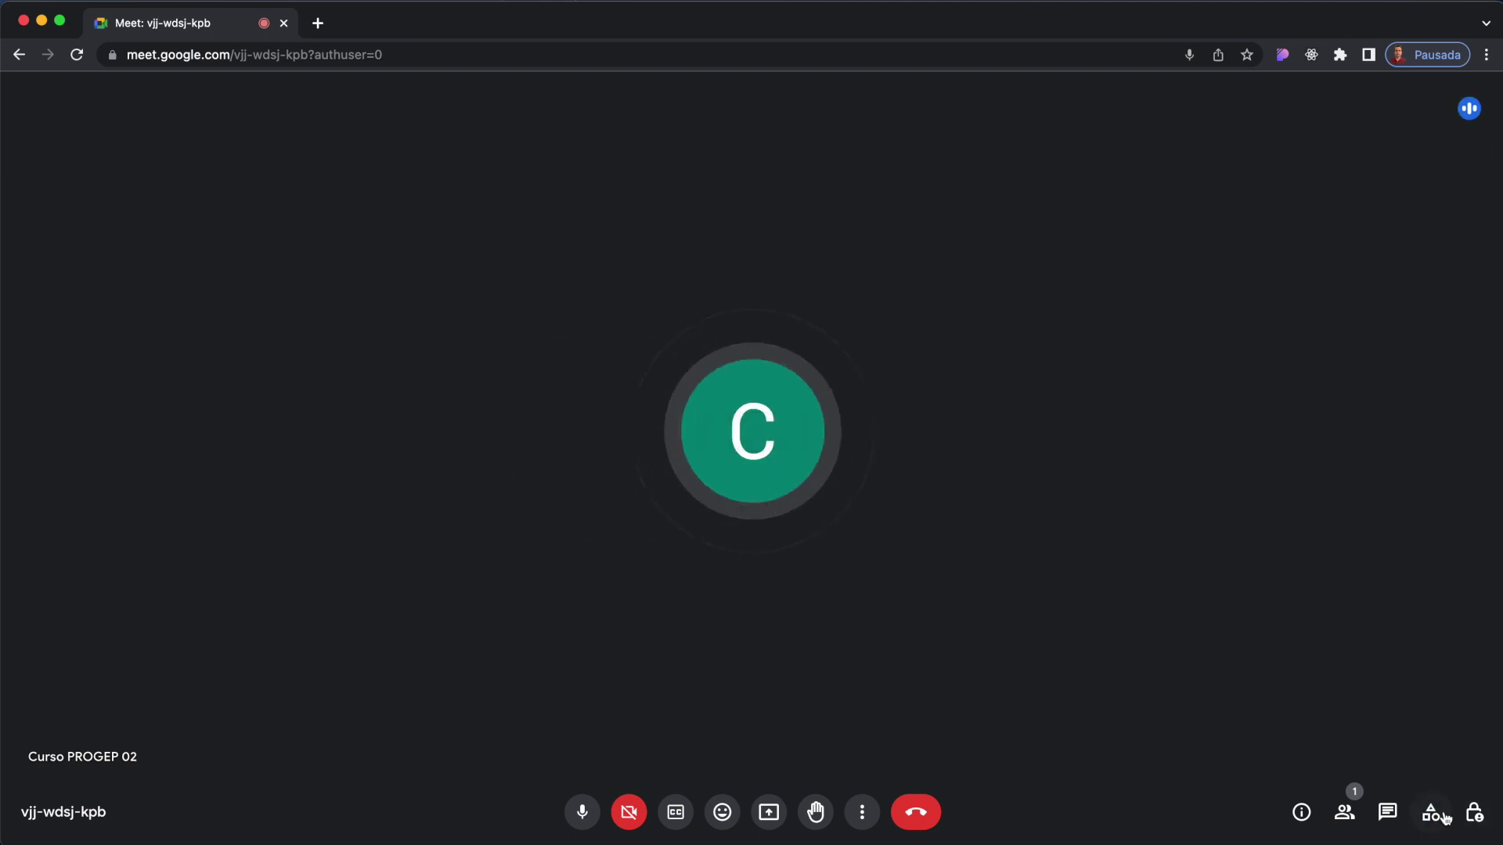
Review the host controls for meeting moderation, quick access and Q&A permissions, and close them.
{"action": "left_click", "coordinate": [1475, 815]}
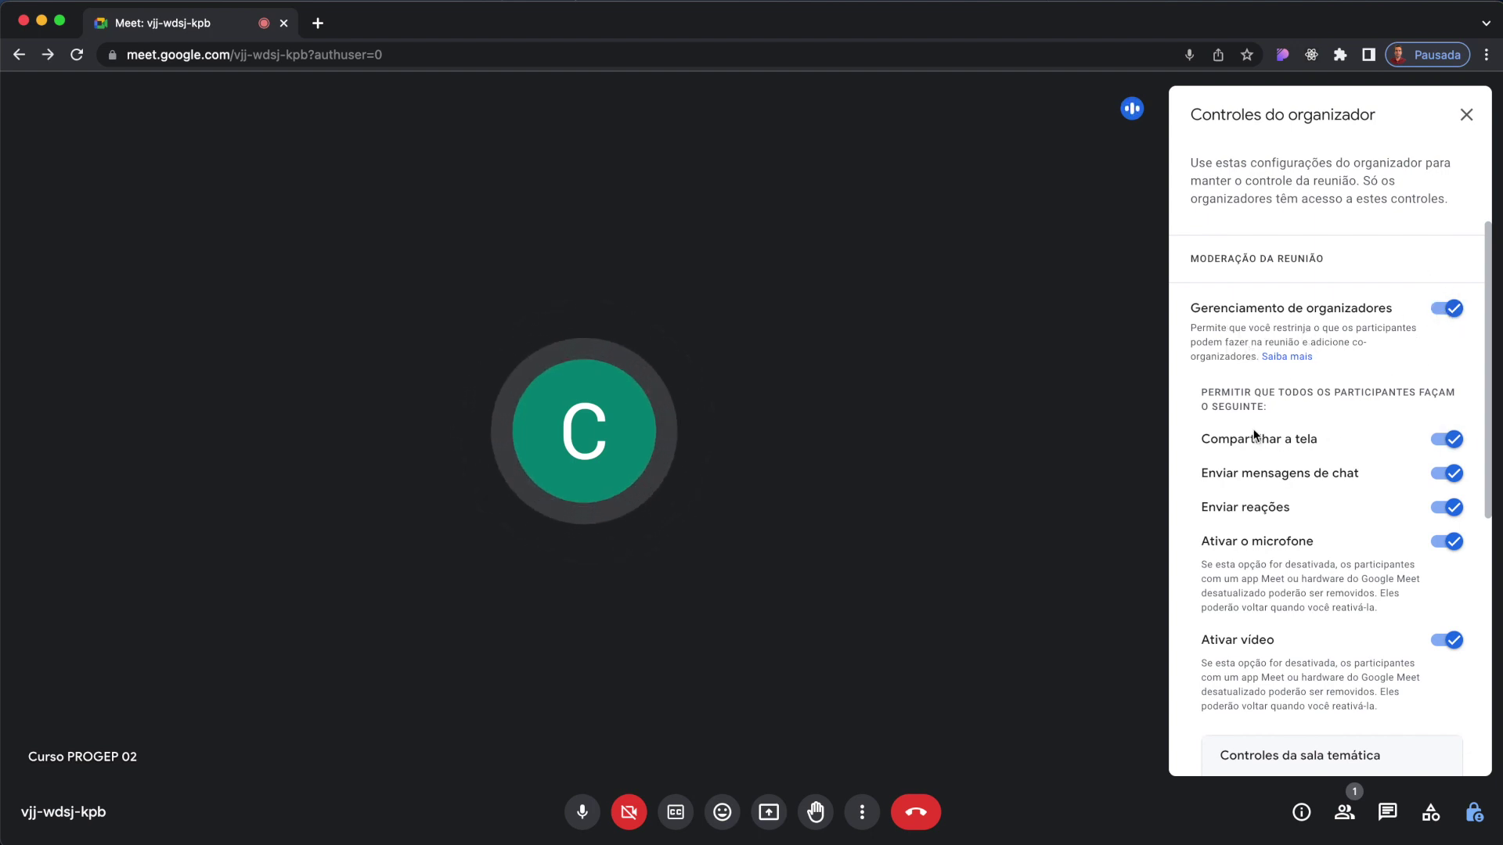
{"action": "scroll", "coordinate": [1370, 470], "scroll_direction": "down", "scroll_amount": 1}
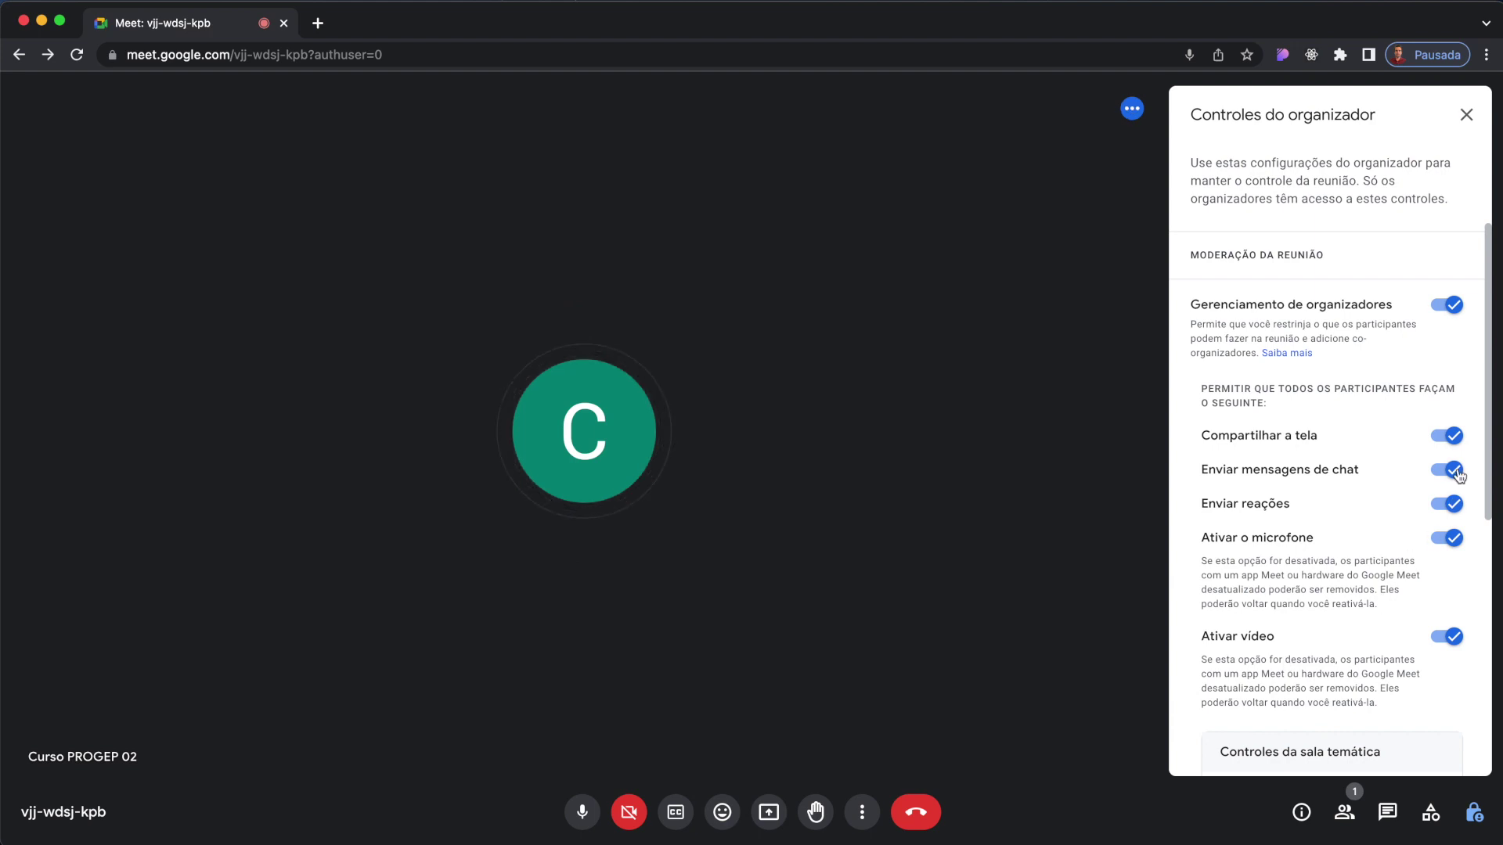
{"action": "scroll", "coordinate": [1478, 477], "scroll_direction": "down", "scroll_amount": 3}
{"action": "left_click_drag", "start_coordinate": [1478, 539], "coordinate": [1479, 672]}
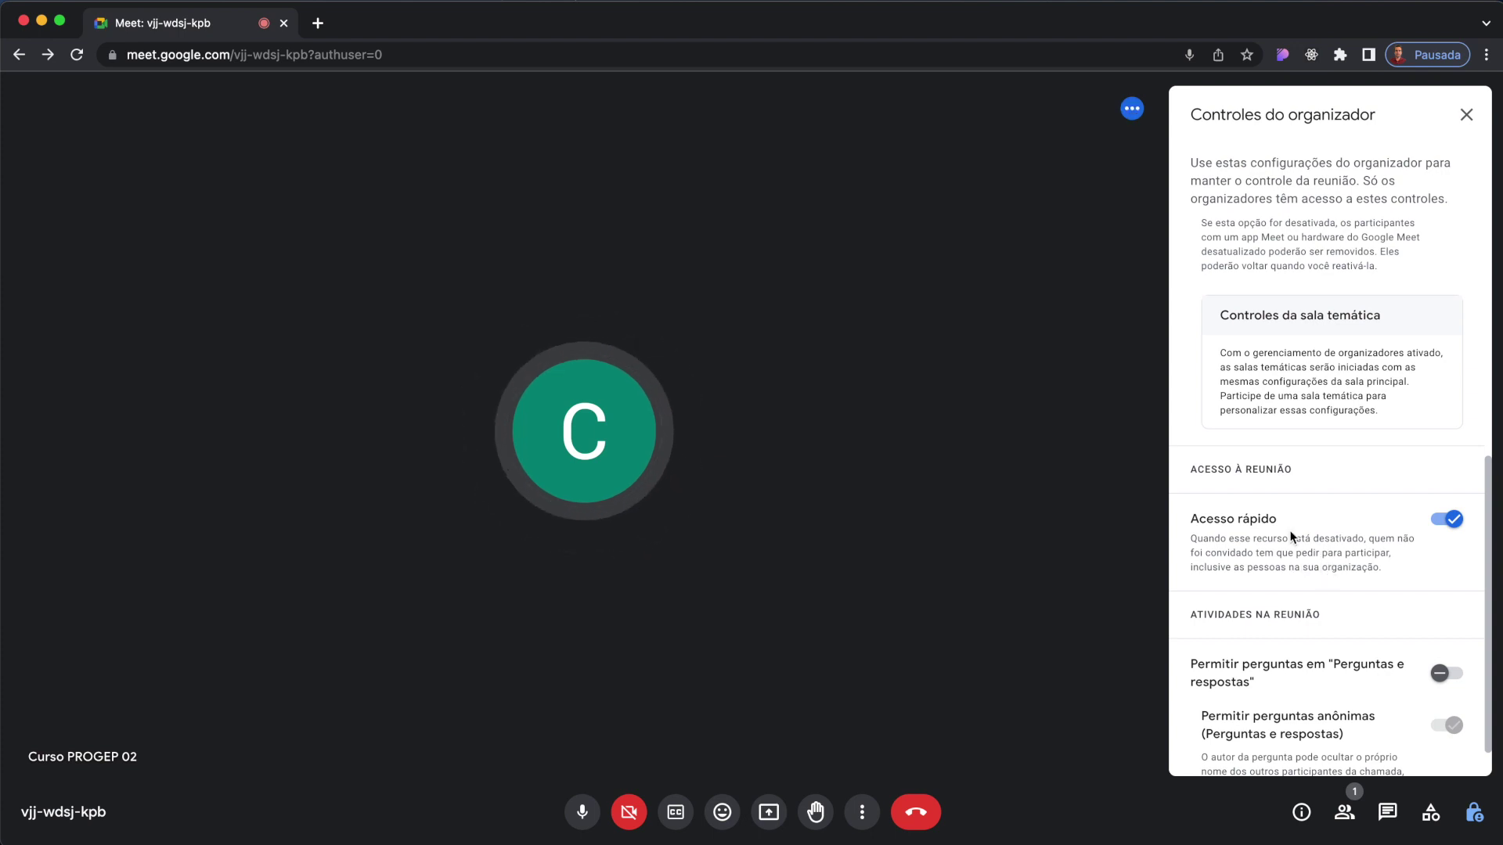
{"action": "scroll", "coordinate": [1421, 494], "scroll_direction": "down", "scroll_amount": 1}
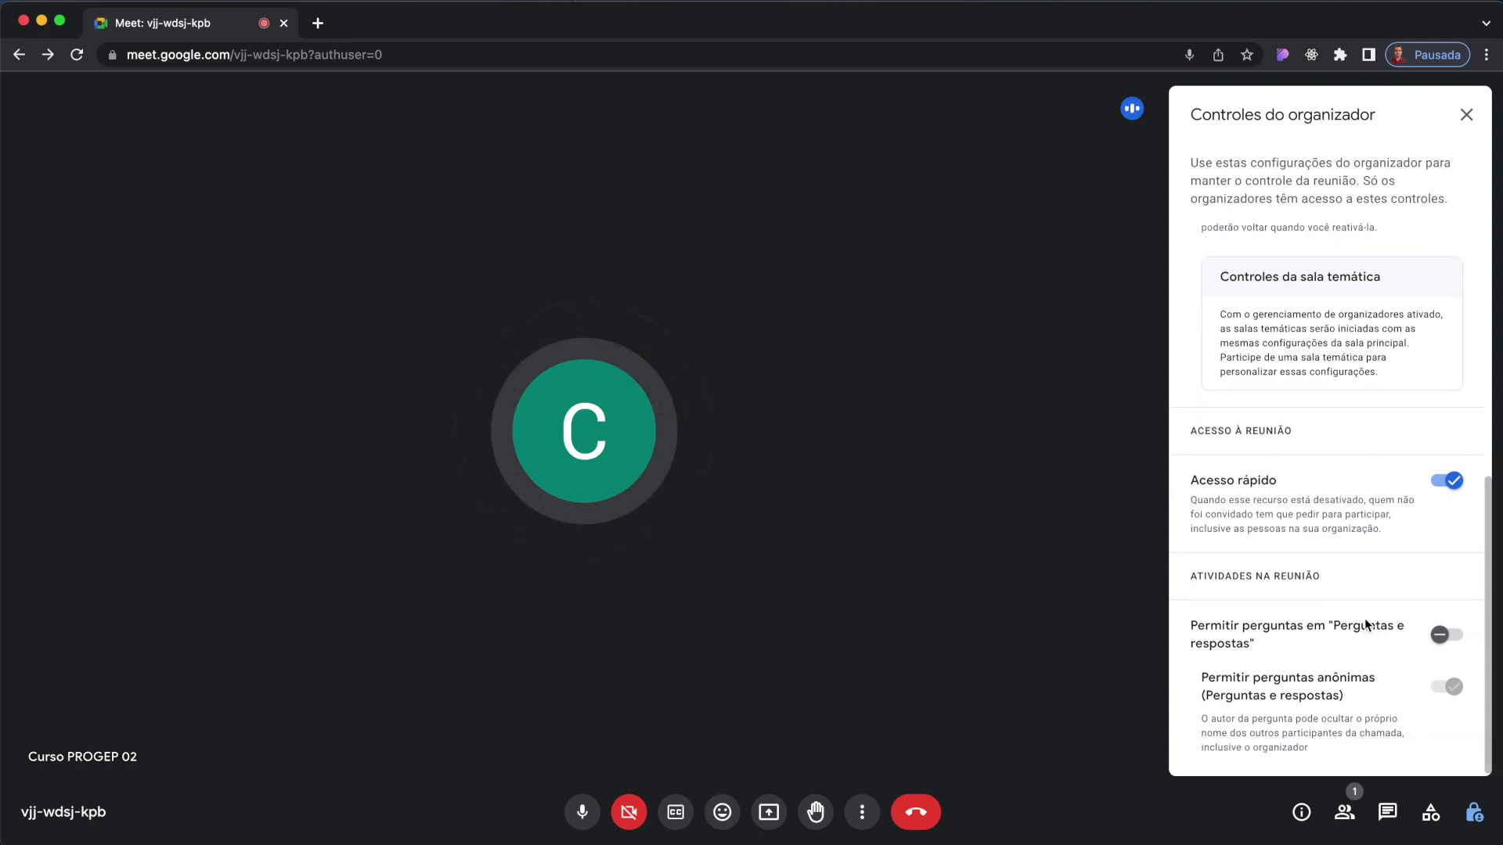
{"action": "left_click_drag", "start_coordinate": [1488, 544], "coordinate": [1481, 186]}
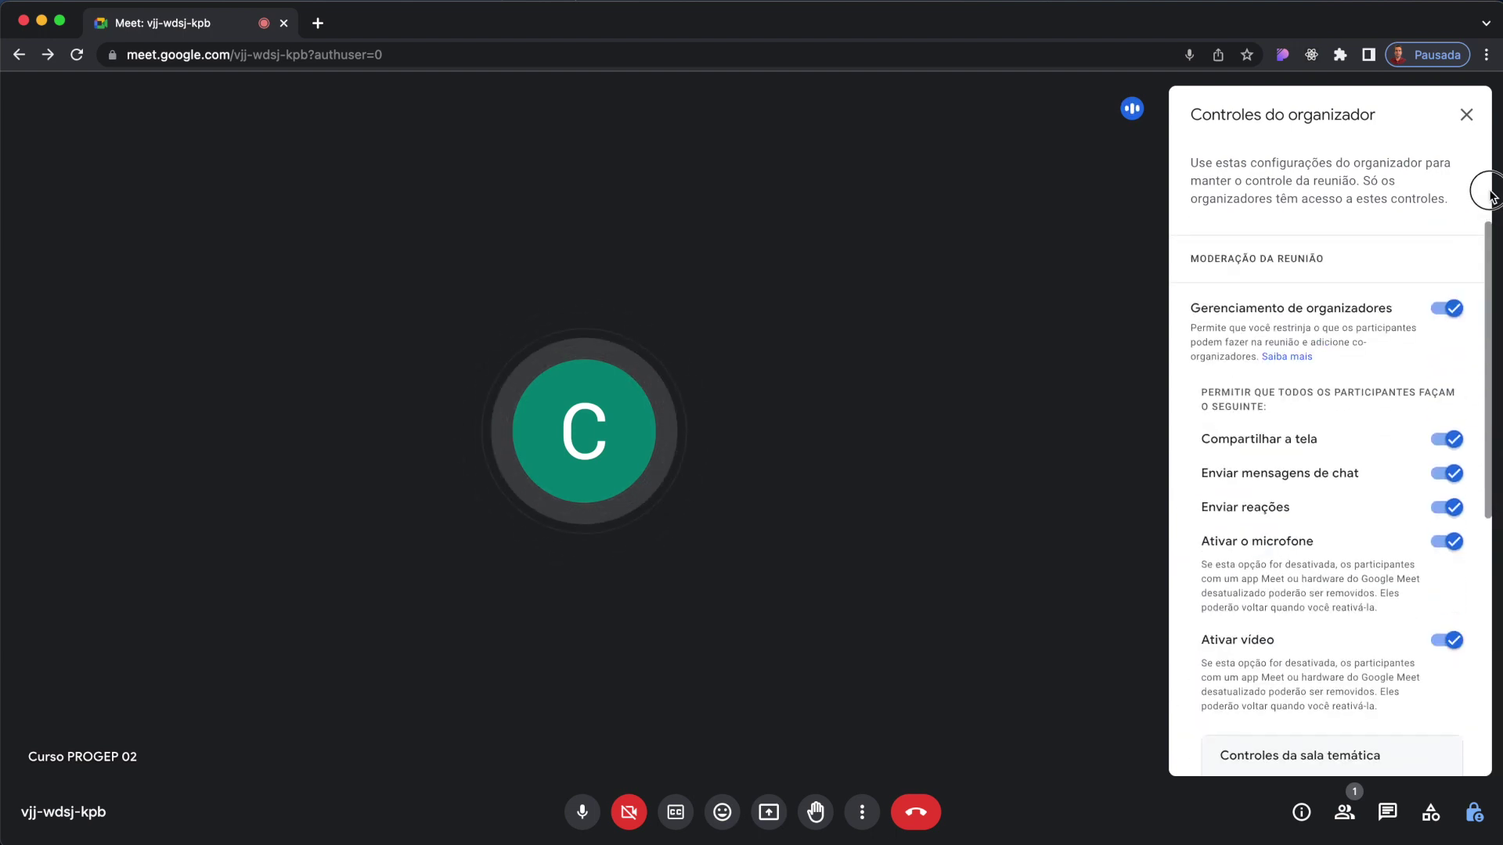
{"action": "left_click", "coordinate": [1466, 119]}
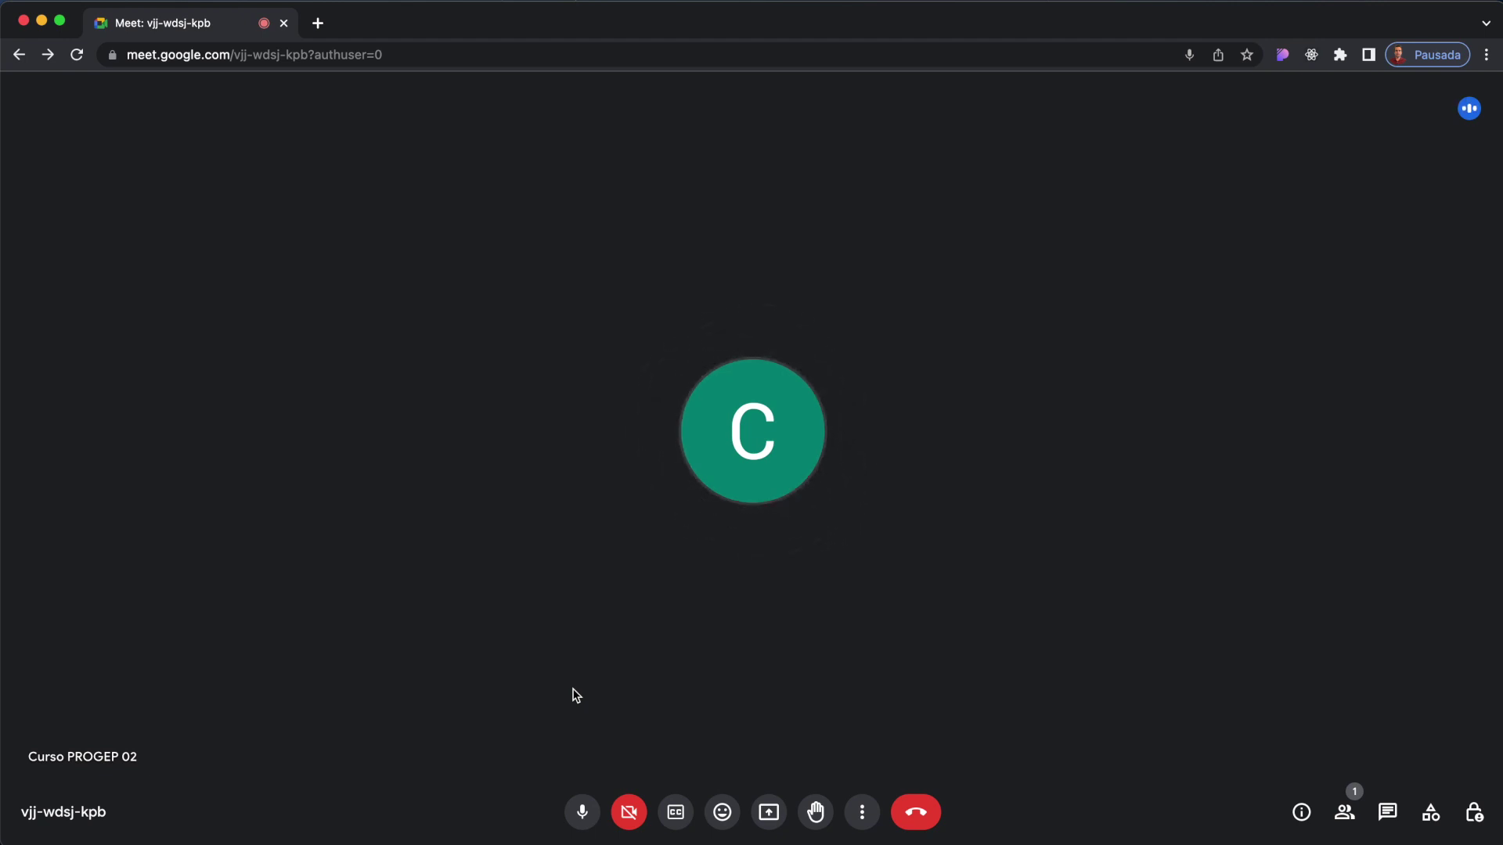
Leave the call by ending the meeting for all participants.
{"action": "left_click", "coordinate": [929, 814]}
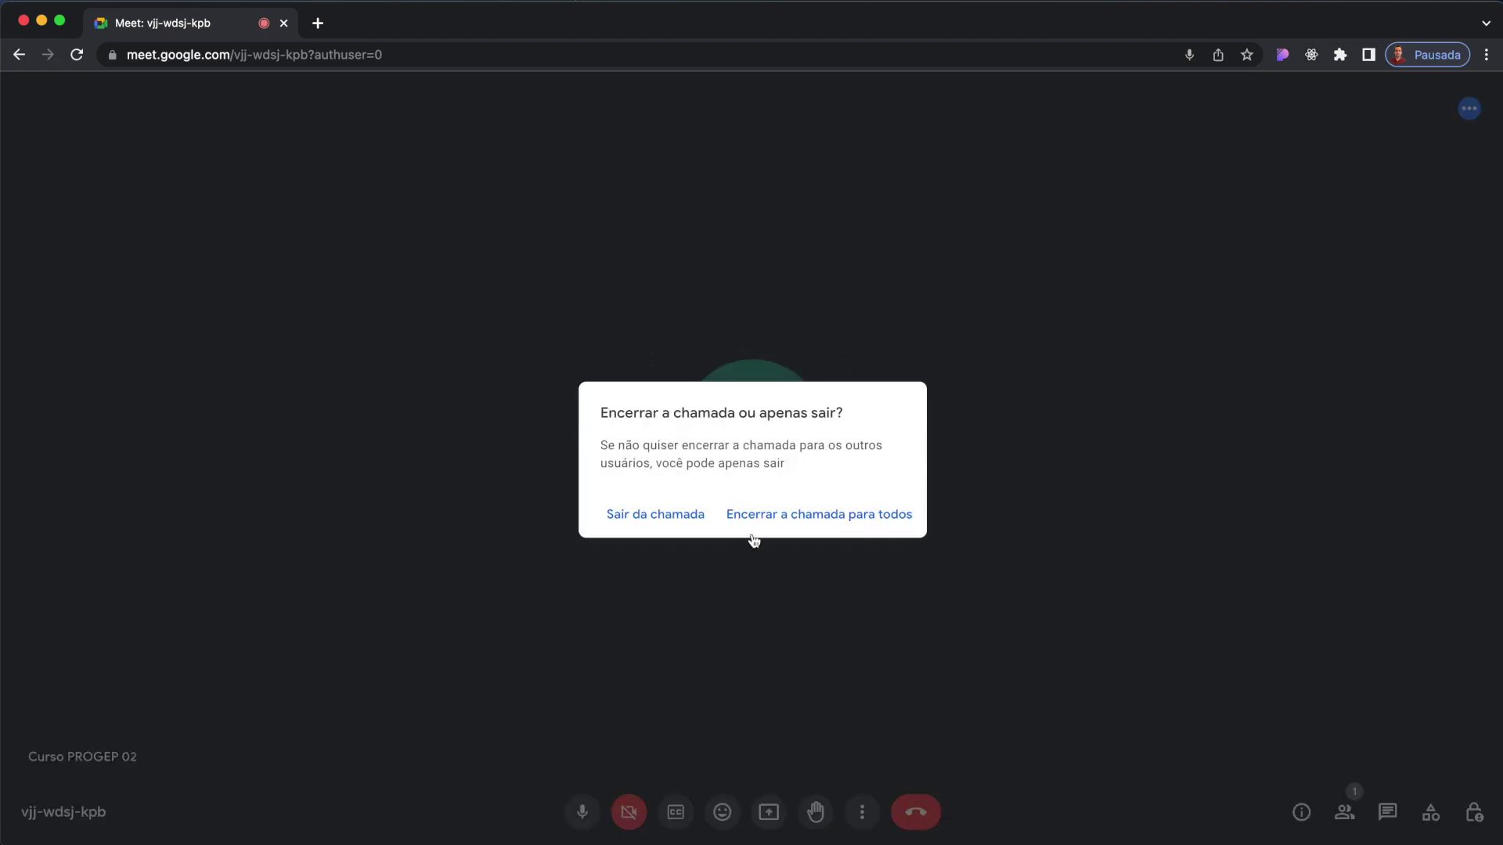
{"action": "left_click", "coordinate": [755, 517]}
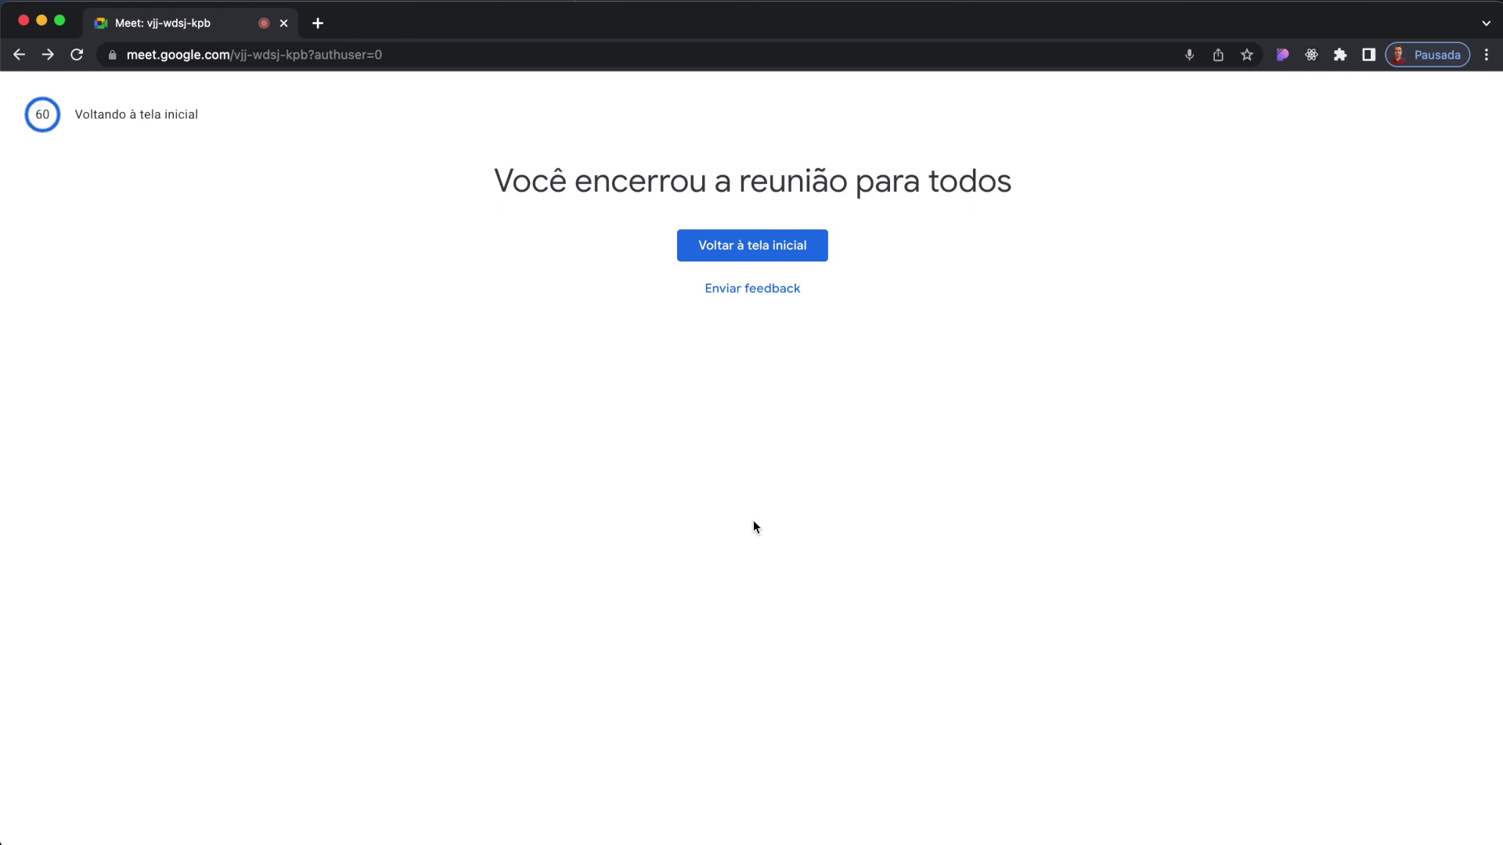